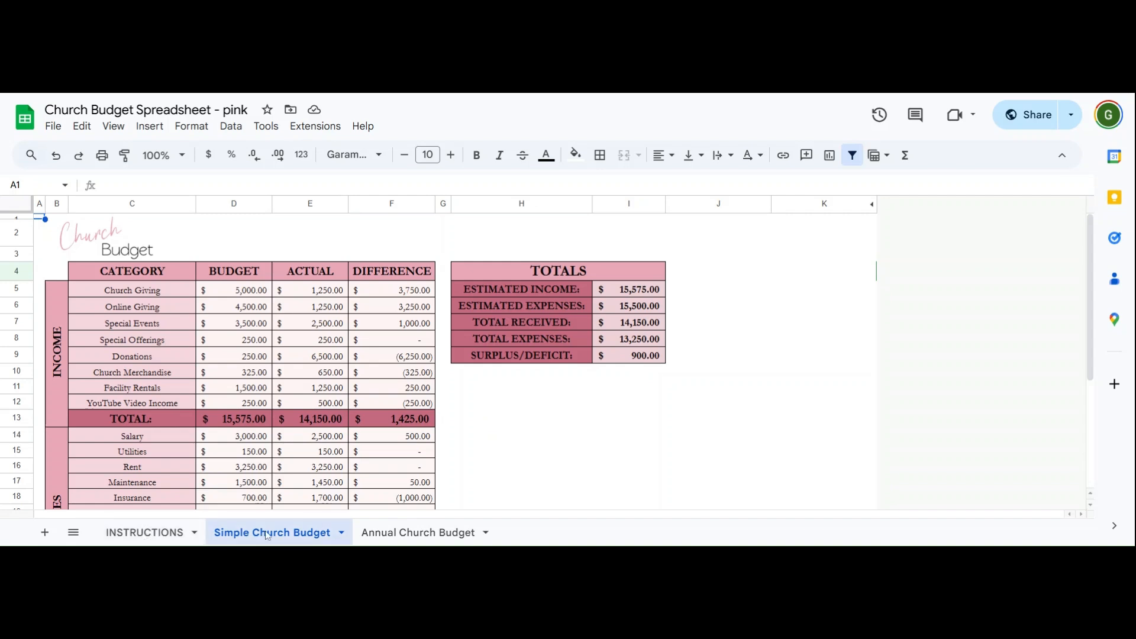
Step: Look over the INSTRUCTIONS, Simple Church Budget and Annual Church Budget sheets, and return to Simple Church Budget
click(140, 540)
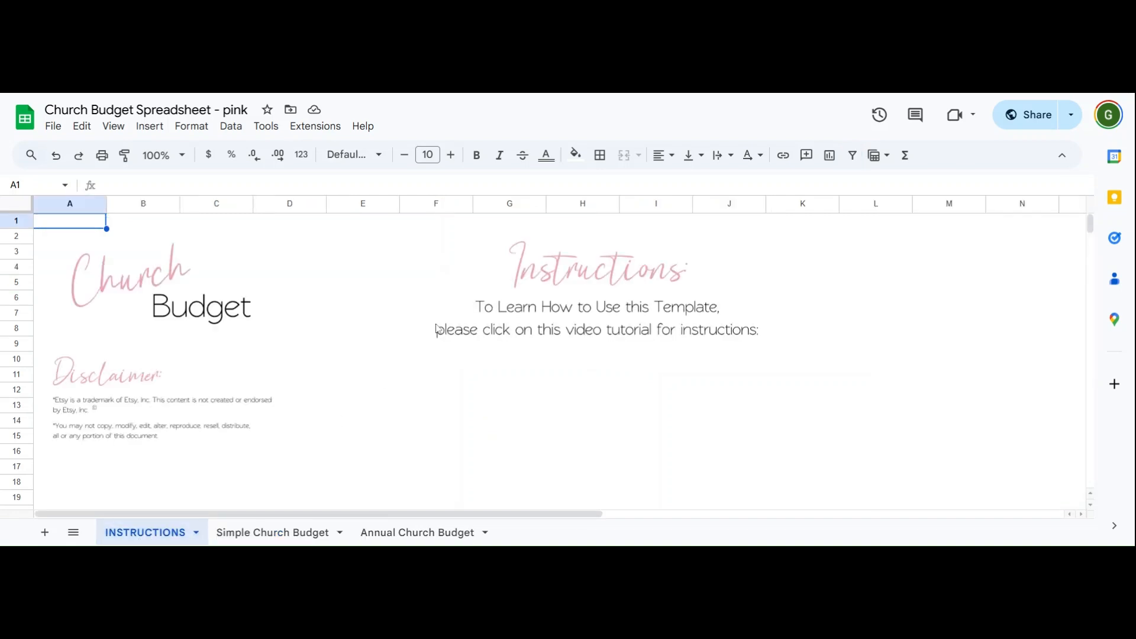
click(543, 406)
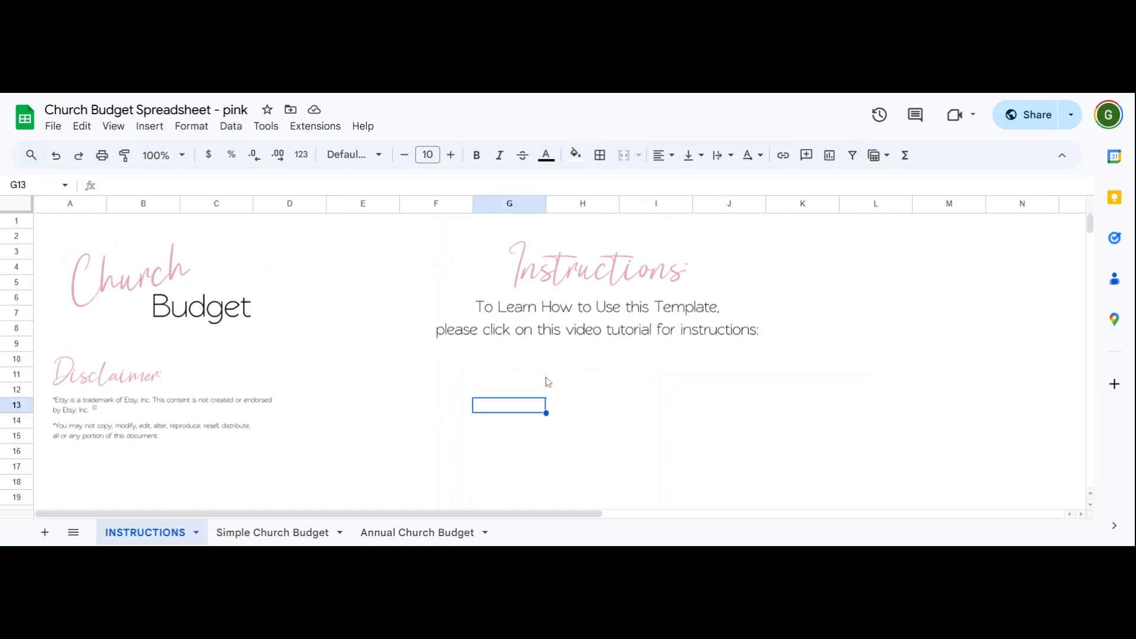
click(546, 380)
click(549, 397)
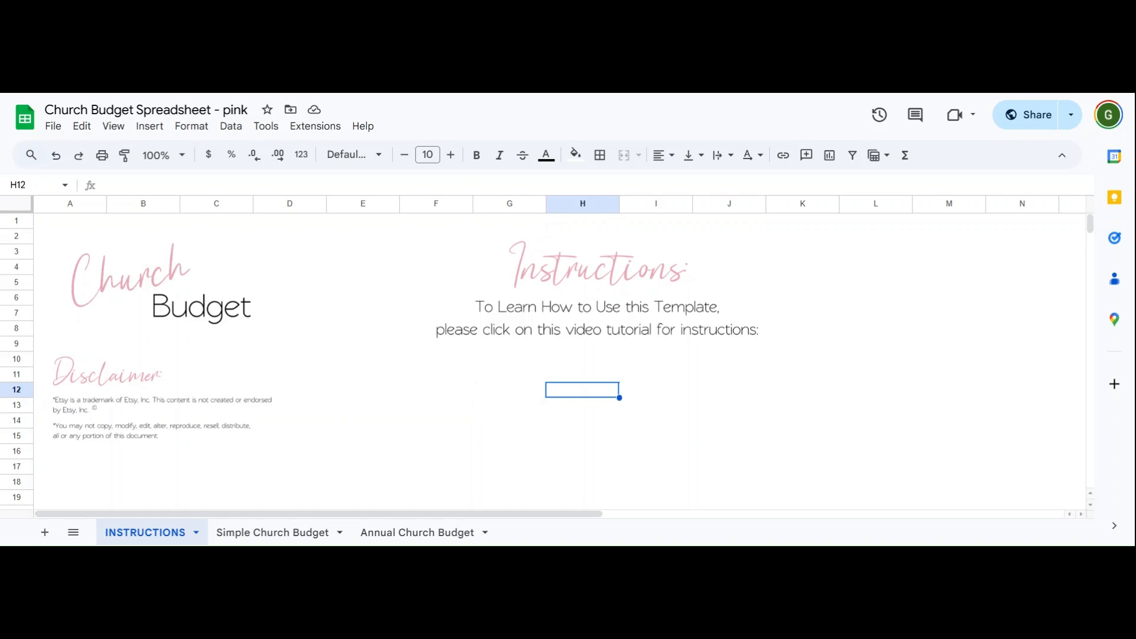
click(290, 536)
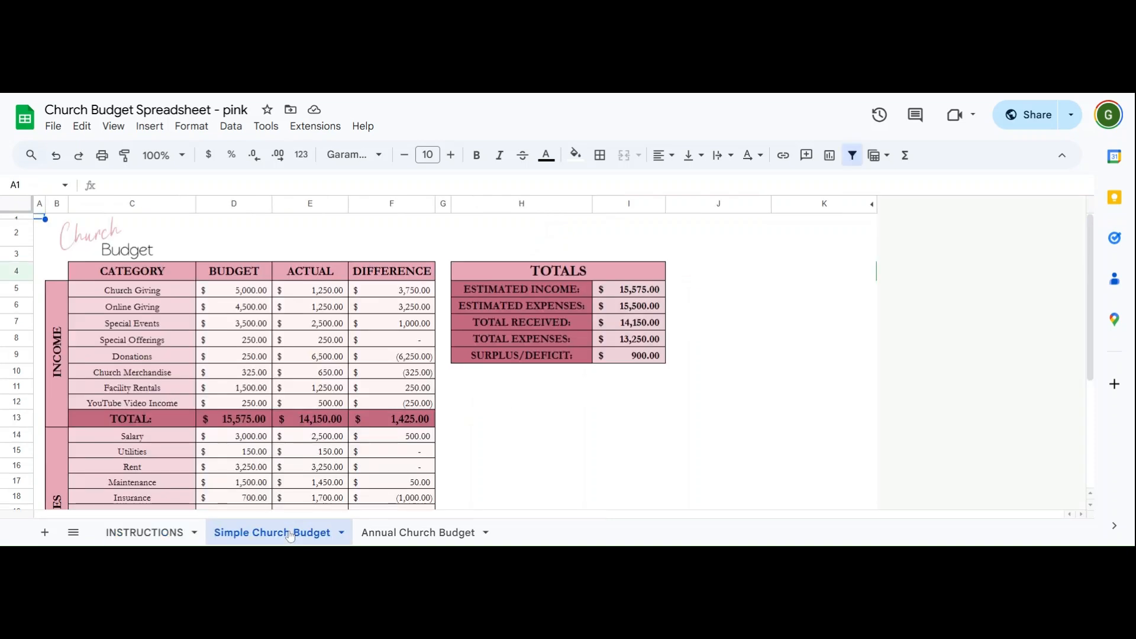
click(395, 537)
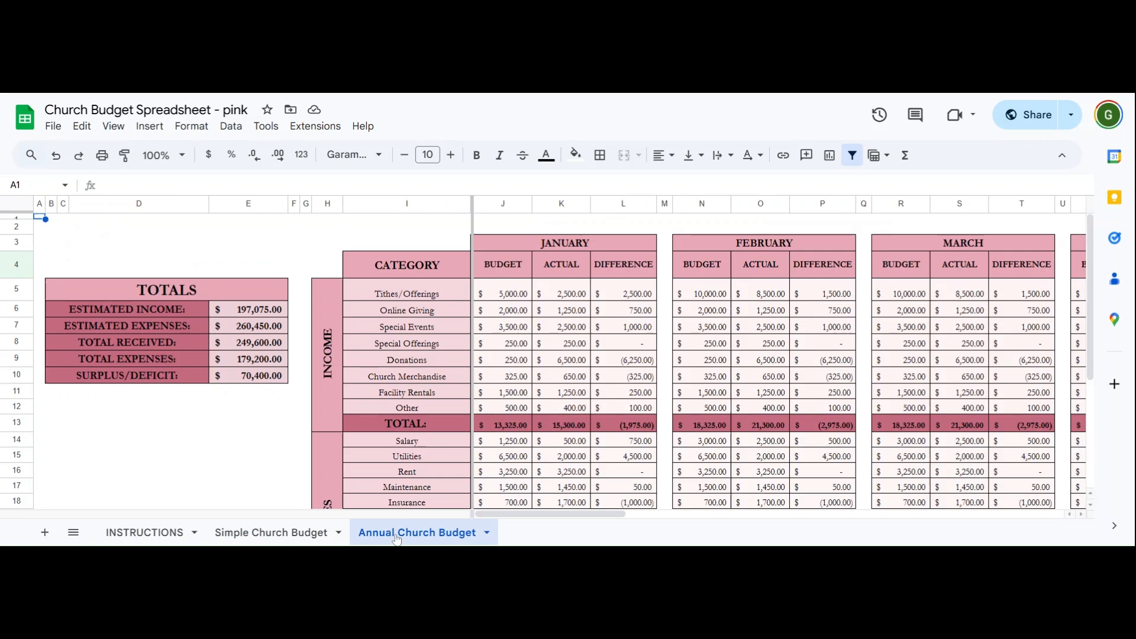
click(275, 536)
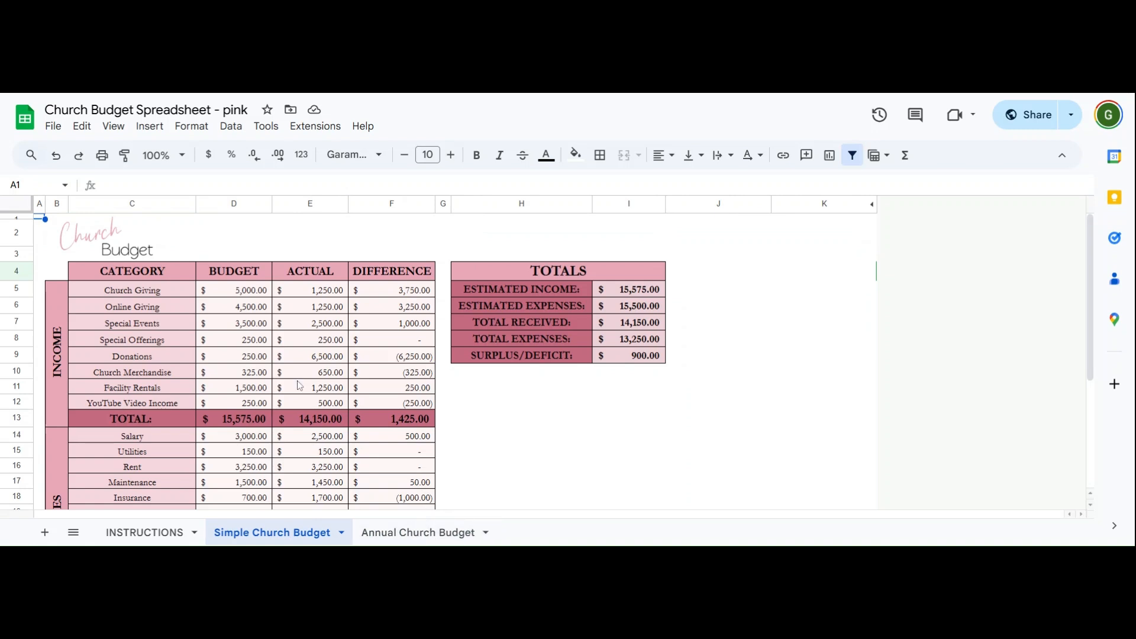
Step: Set the Simple Church Budget sheet's zoom to 75% after trying 50%
scroll(194, 359, down, 1)
scroll(194, 359, up, 1)
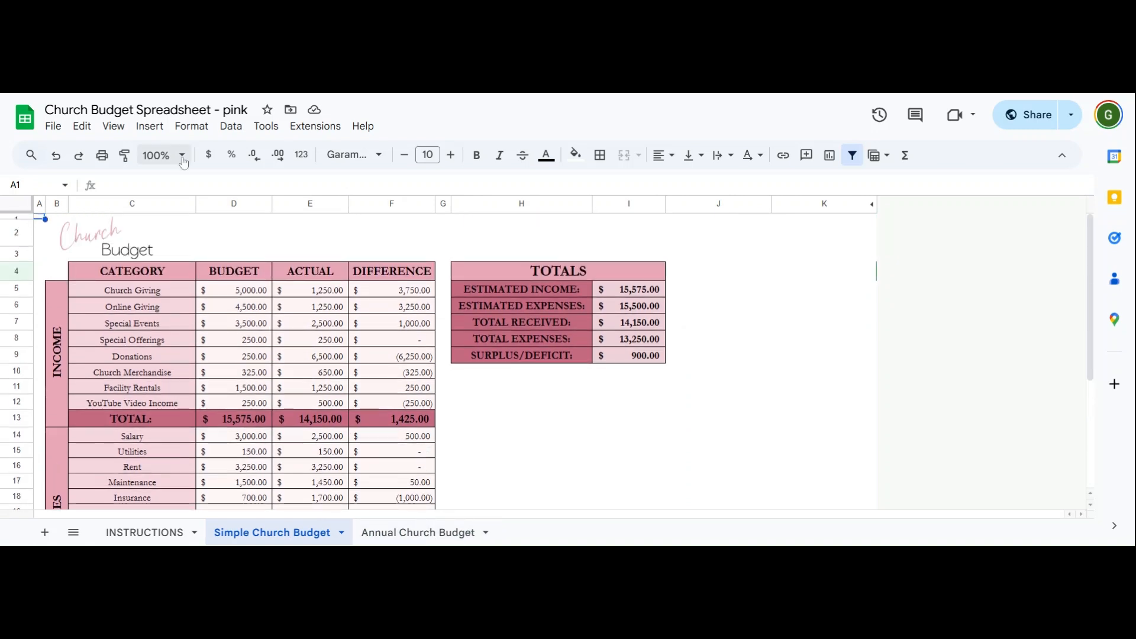
click(163, 155)
click(170, 204)
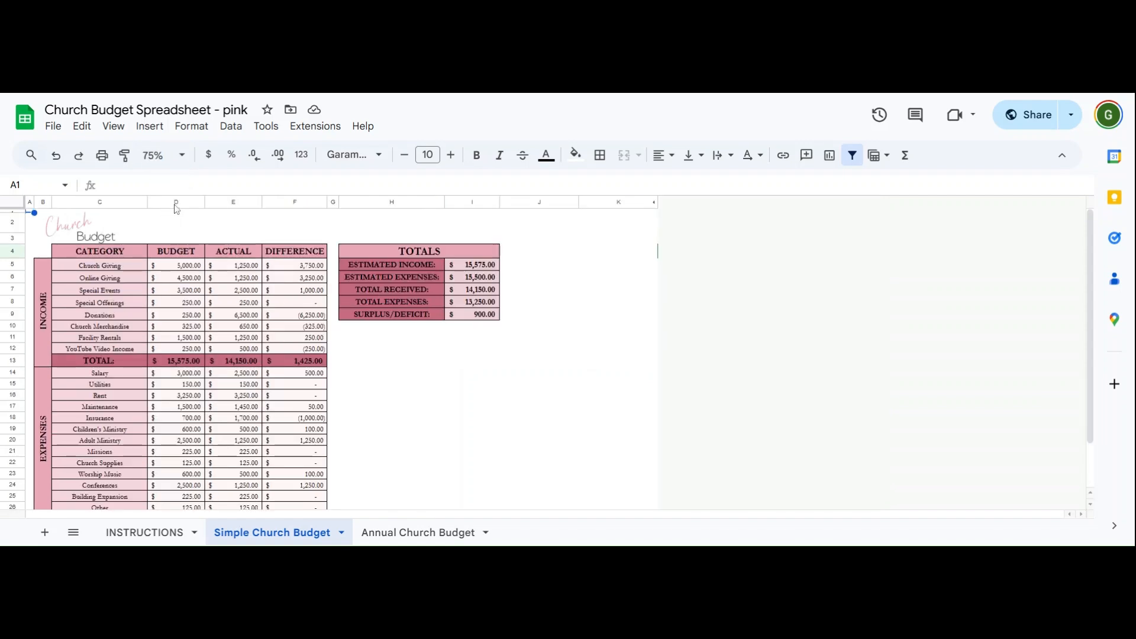
click(181, 158)
click(157, 182)
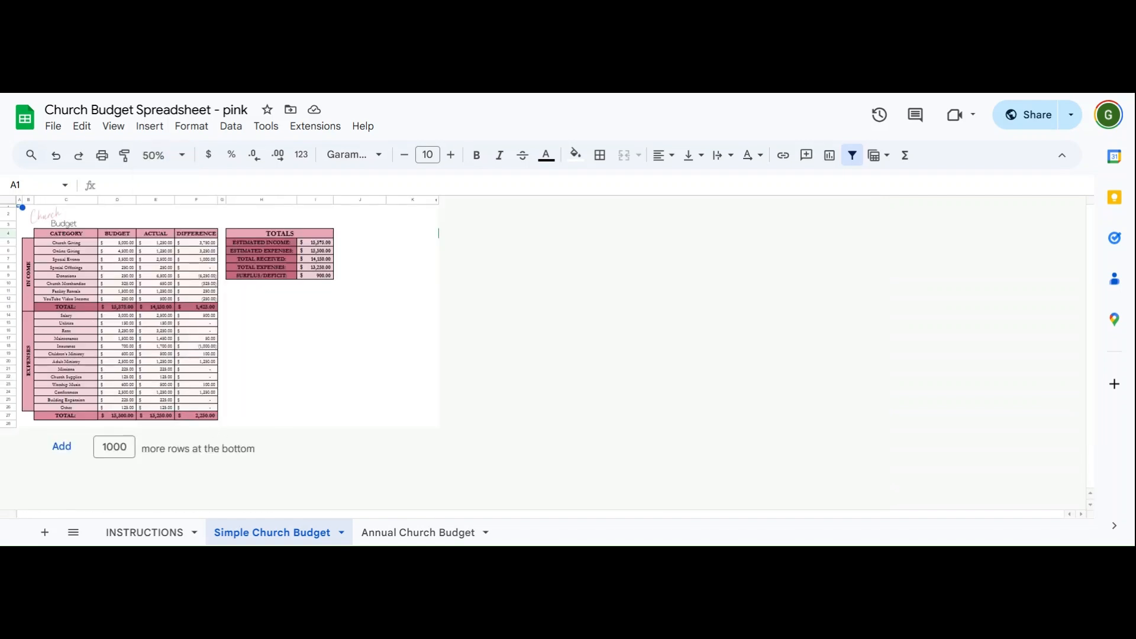
click(186, 161)
click(158, 205)
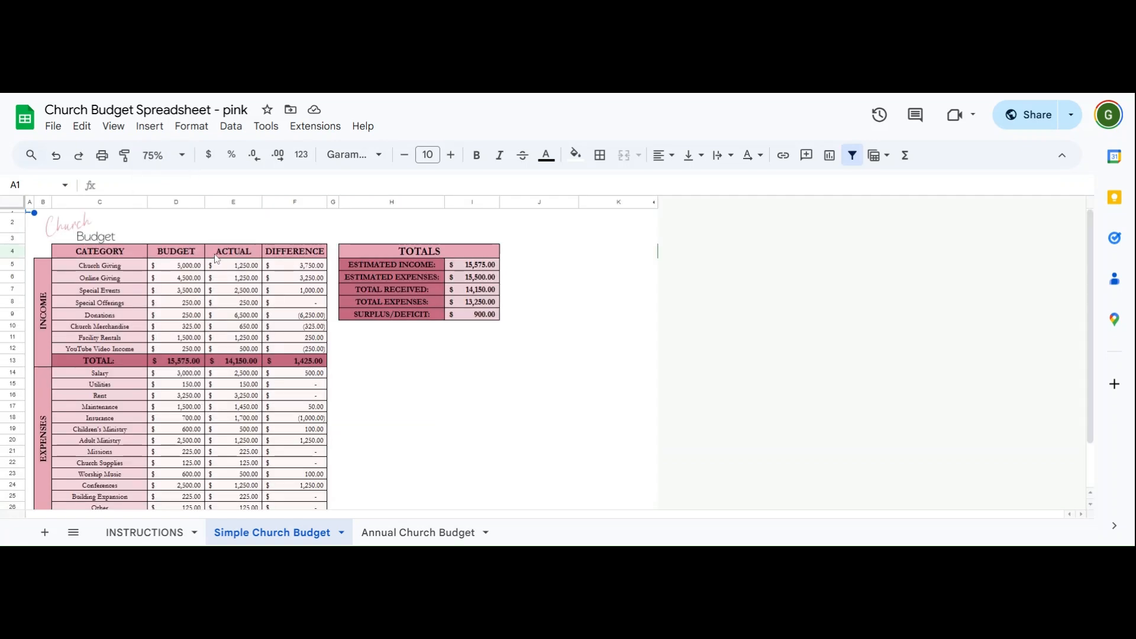
Step: Highlight the income and expenses blocks of the budget table, and the category names within each block
scroll(256, 329, down, 1)
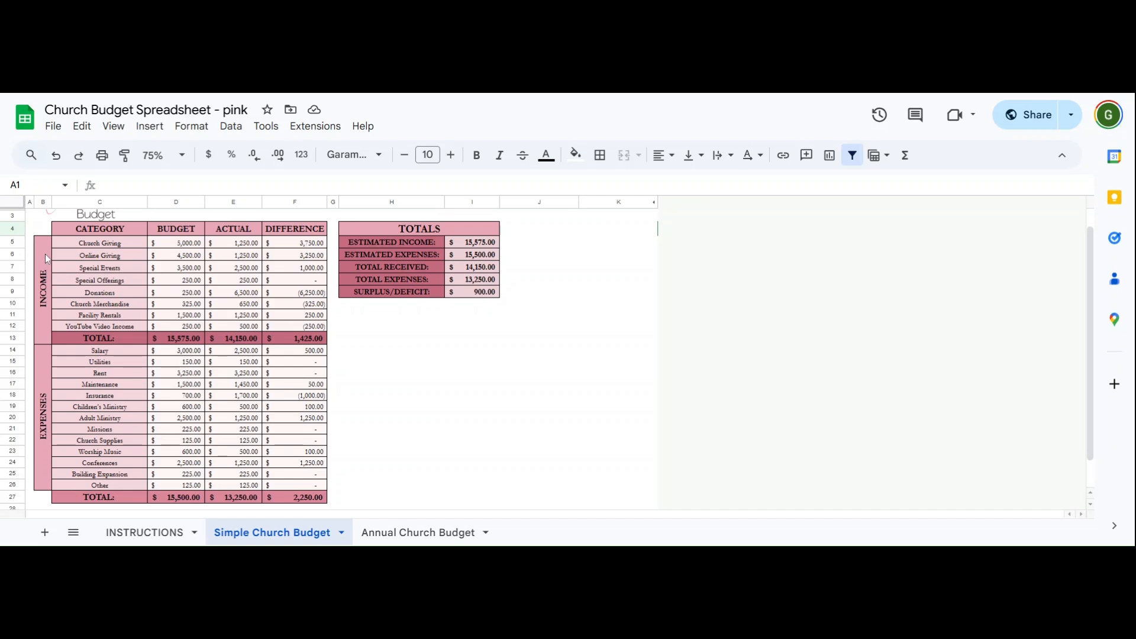
drag(45, 254, 279, 303)
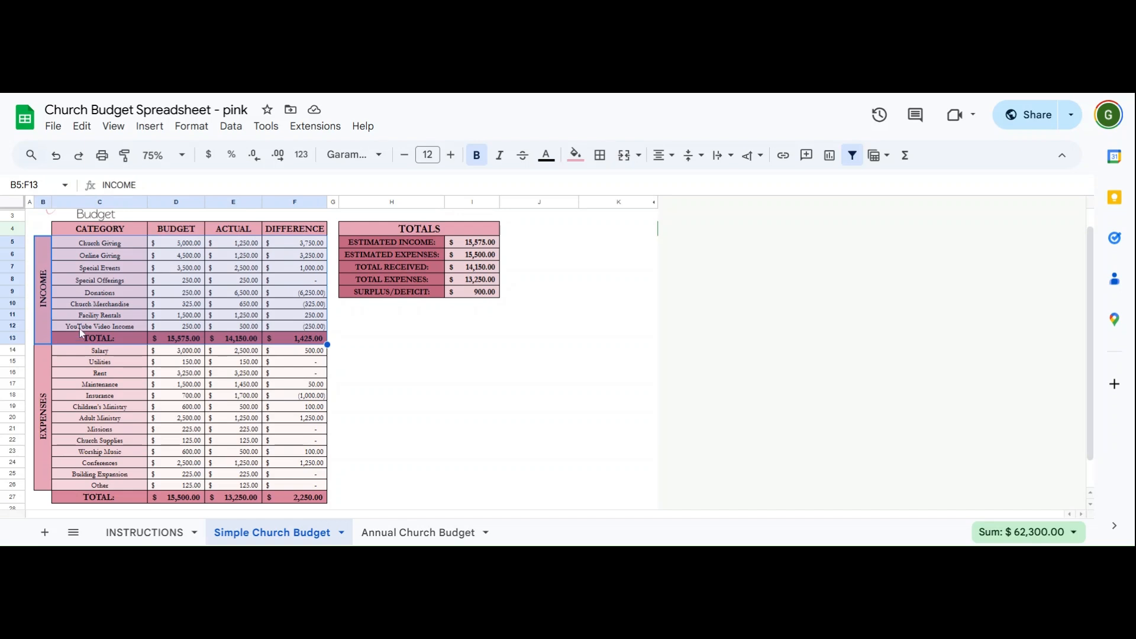
drag(44, 357, 278, 421)
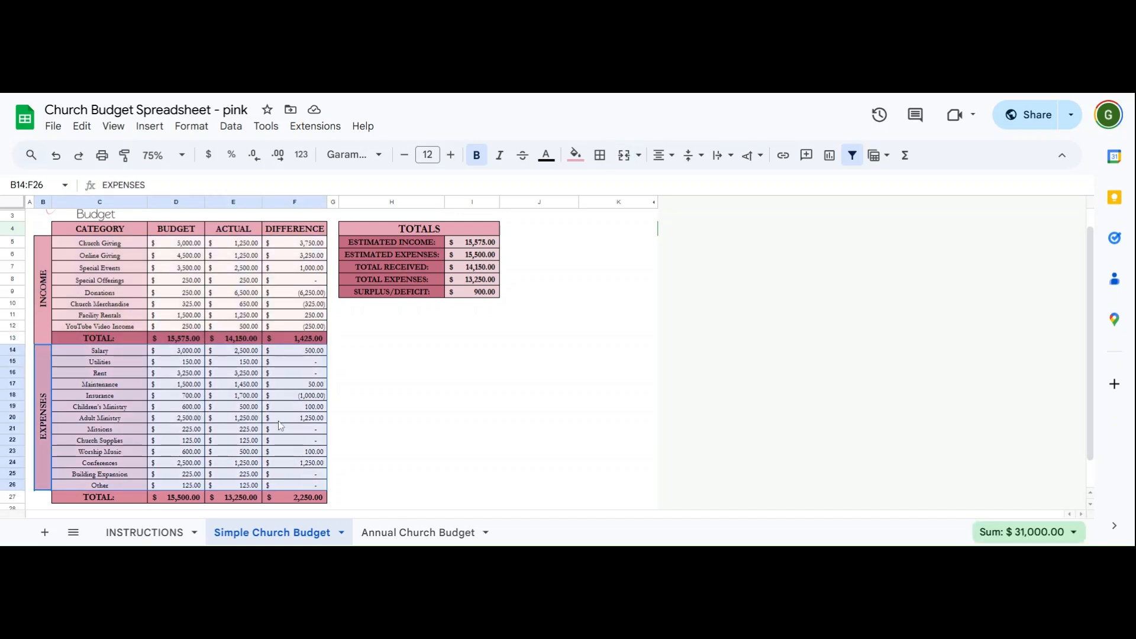
drag(94, 241, 97, 324)
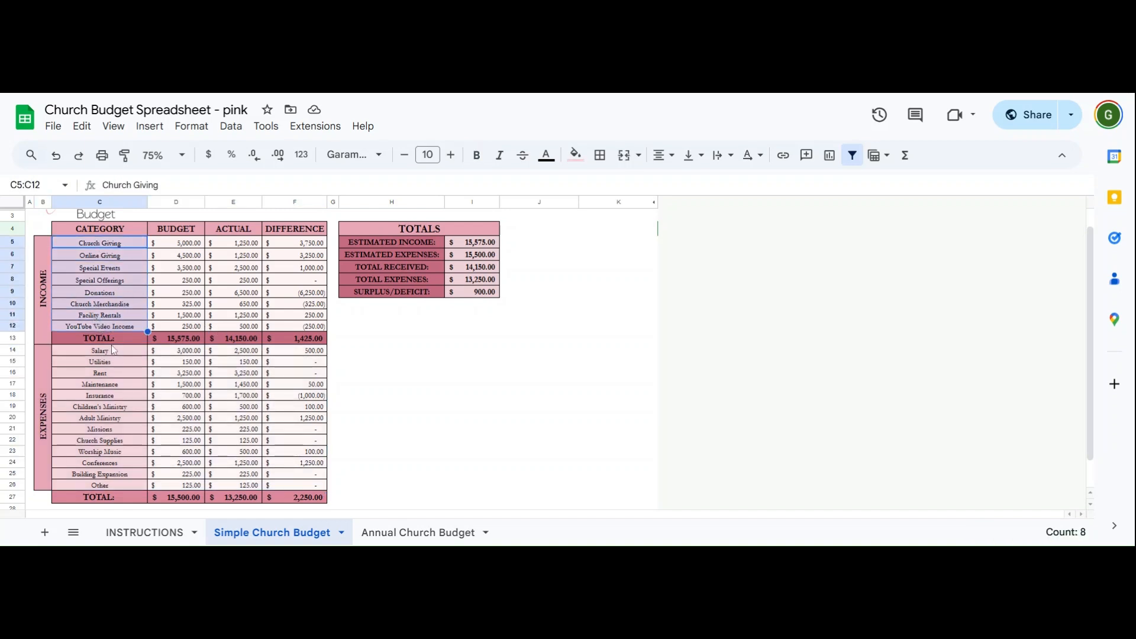
drag(112, 350, 119, 485)
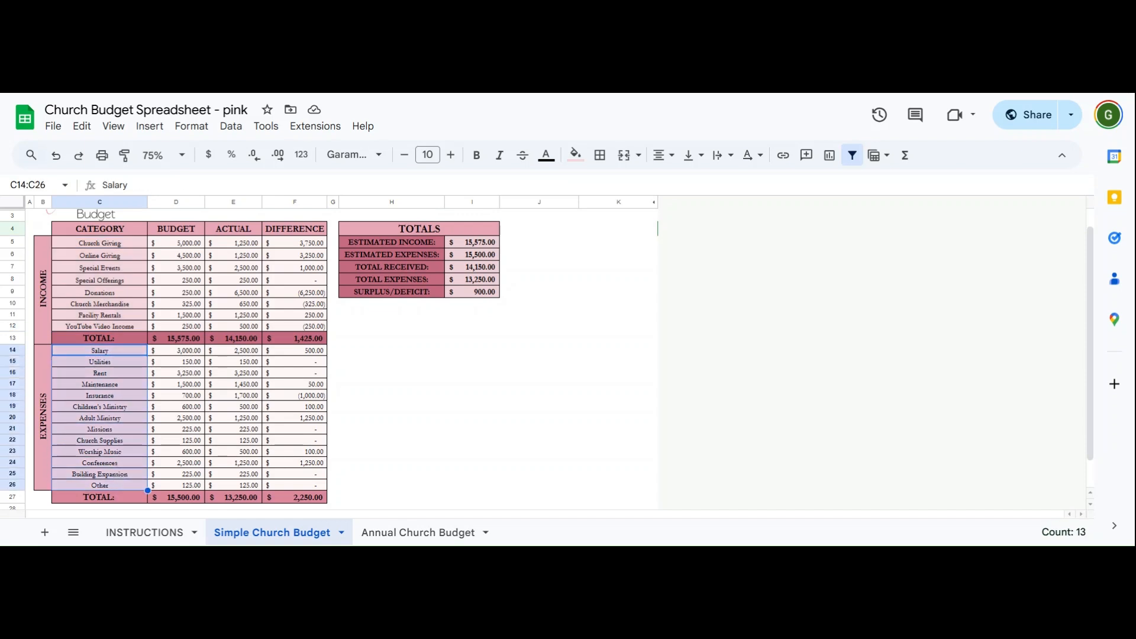
Step: Set the sheet's zoom to 100% and review the income category names in C5:C12
click(178, 155)
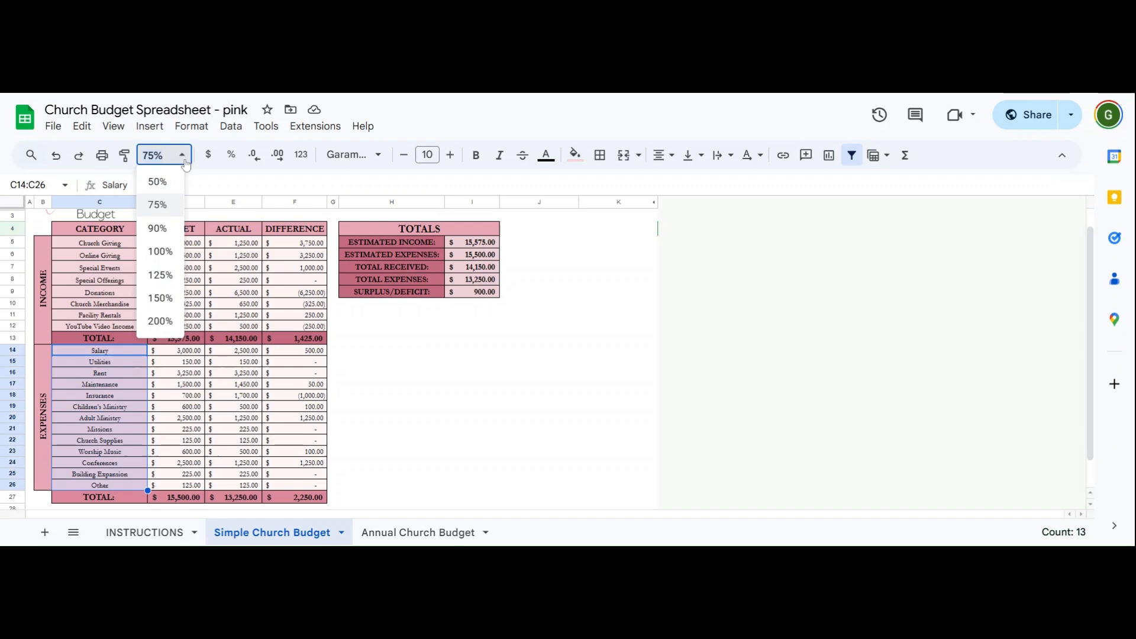
click(183, 245)
scroll(166, 317, up, 1)
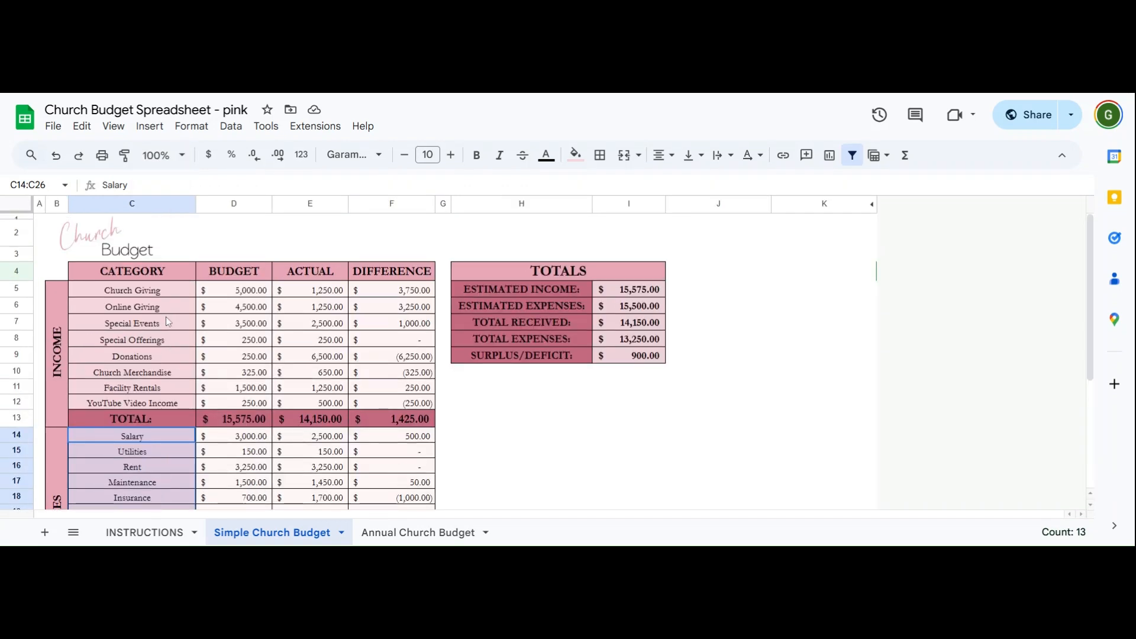
drag(136, 285, 159, 403)
click(159, 403)
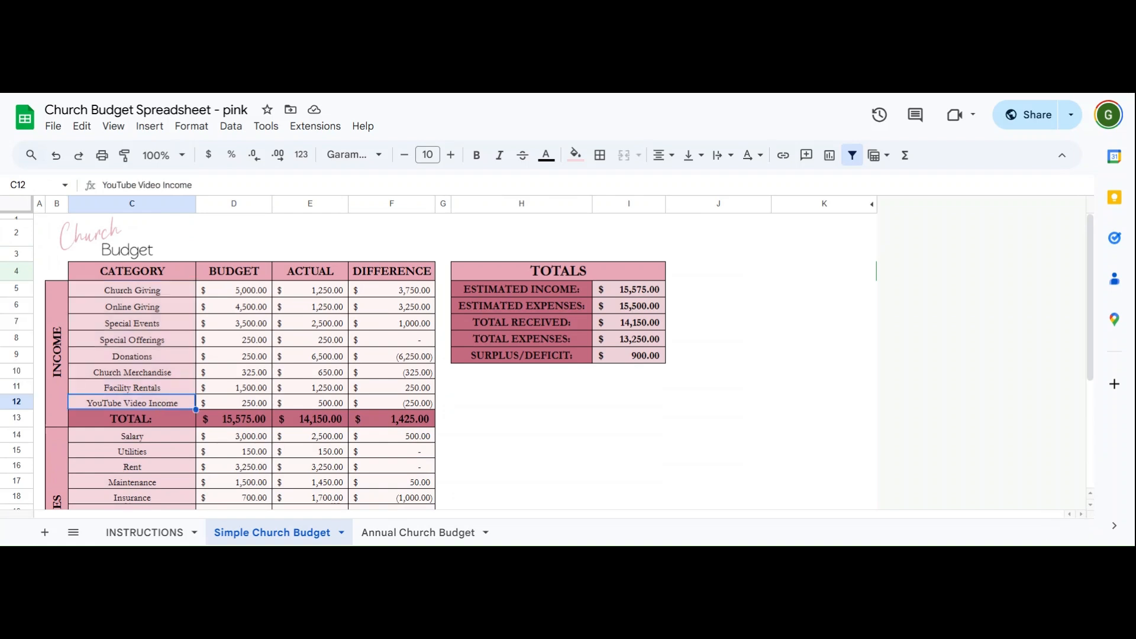
Step: Clear all income category names in C5:C12 and undo the deletion
drag(142, 290, 149, 406)
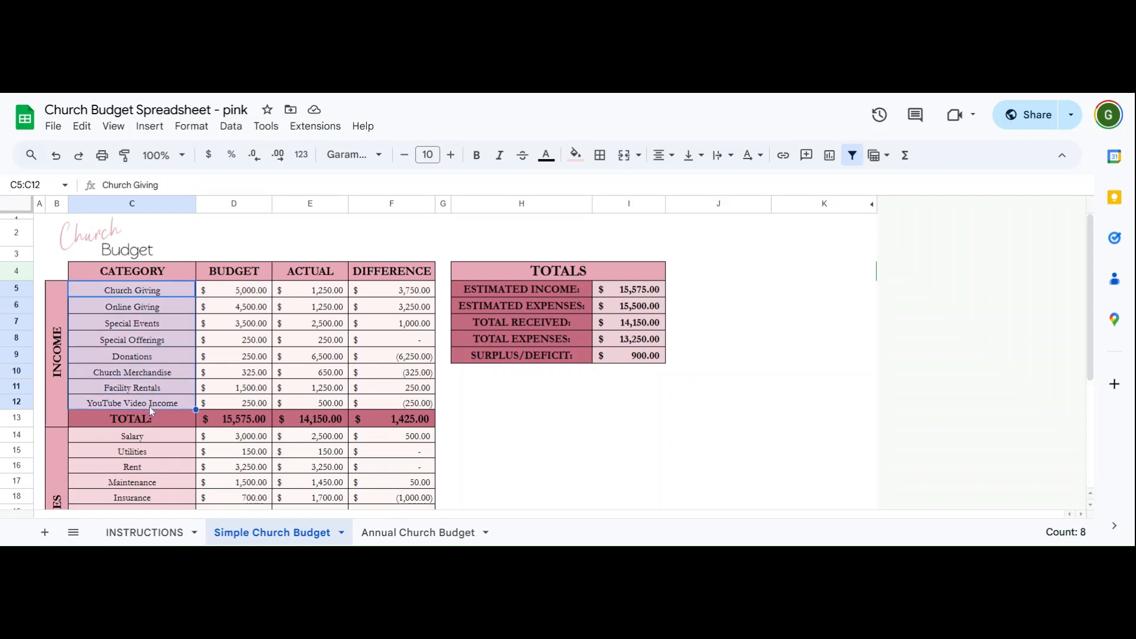
key(Delete)
click(149, 388)
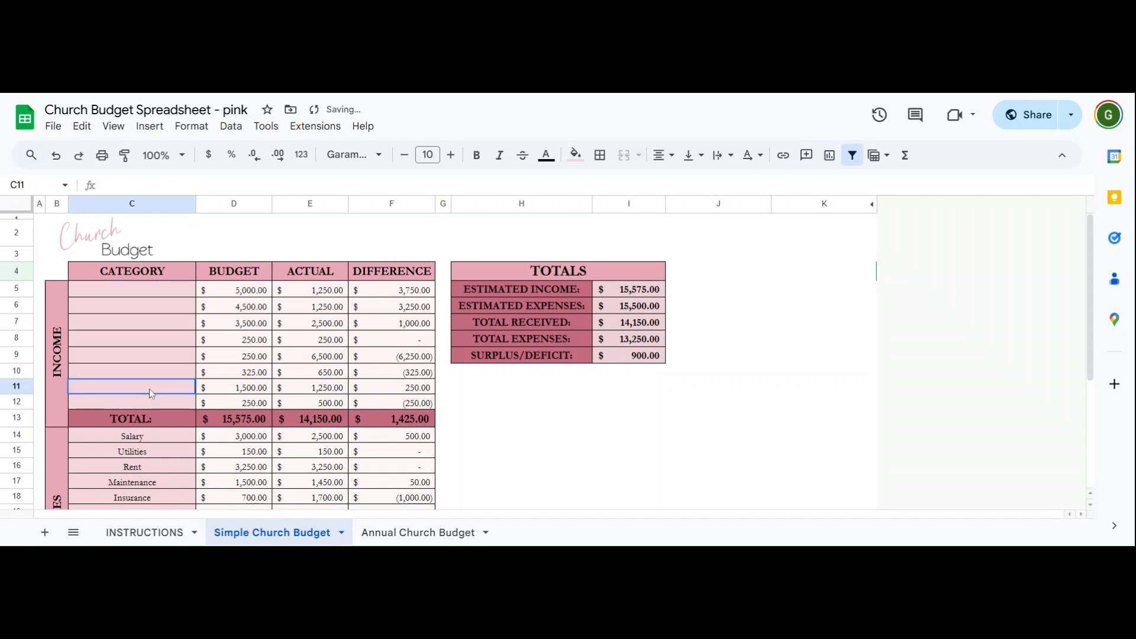
key(ctrl+z)
Step: Go through the income category cells from Church Giving down to Facility Rentals
double_click(143, 293)
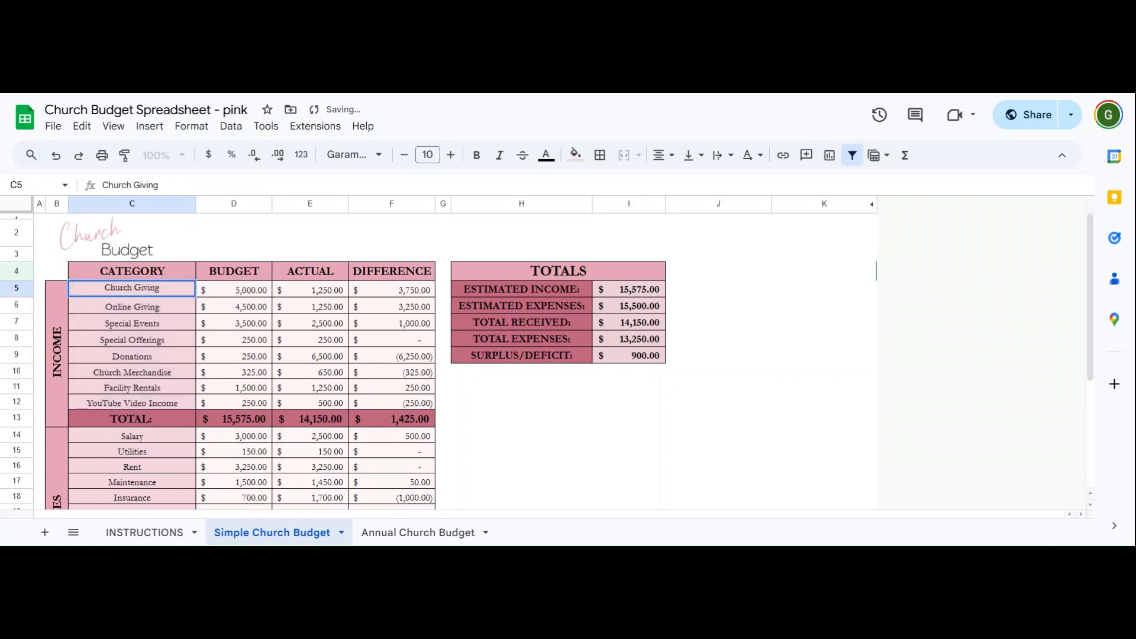
click(164, 307)
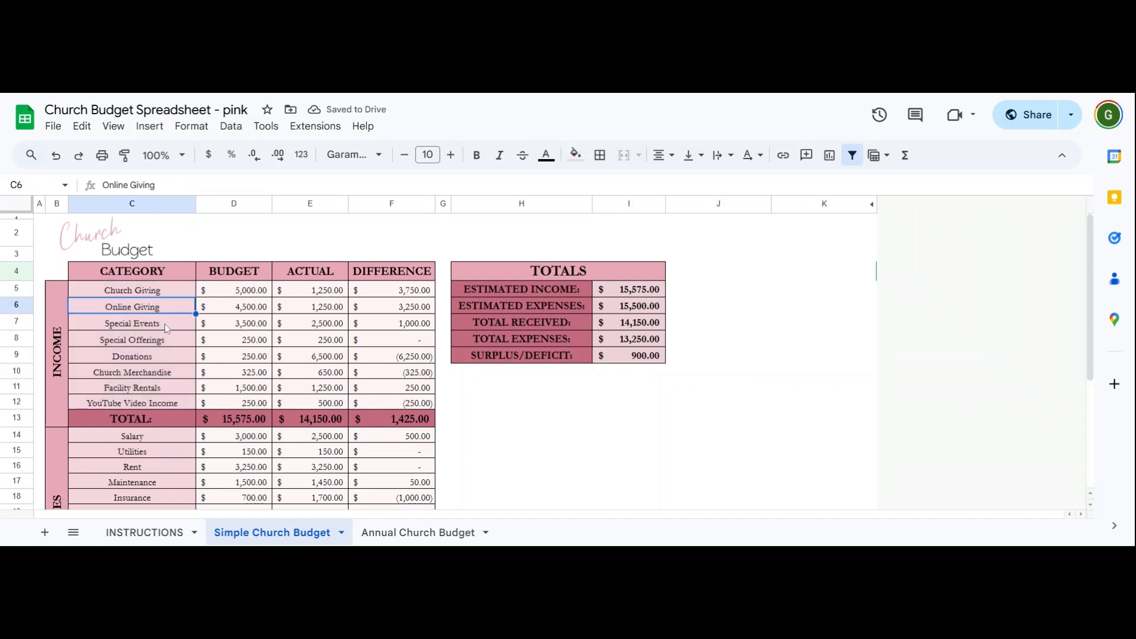
click(165, 325)
click(166, 341)
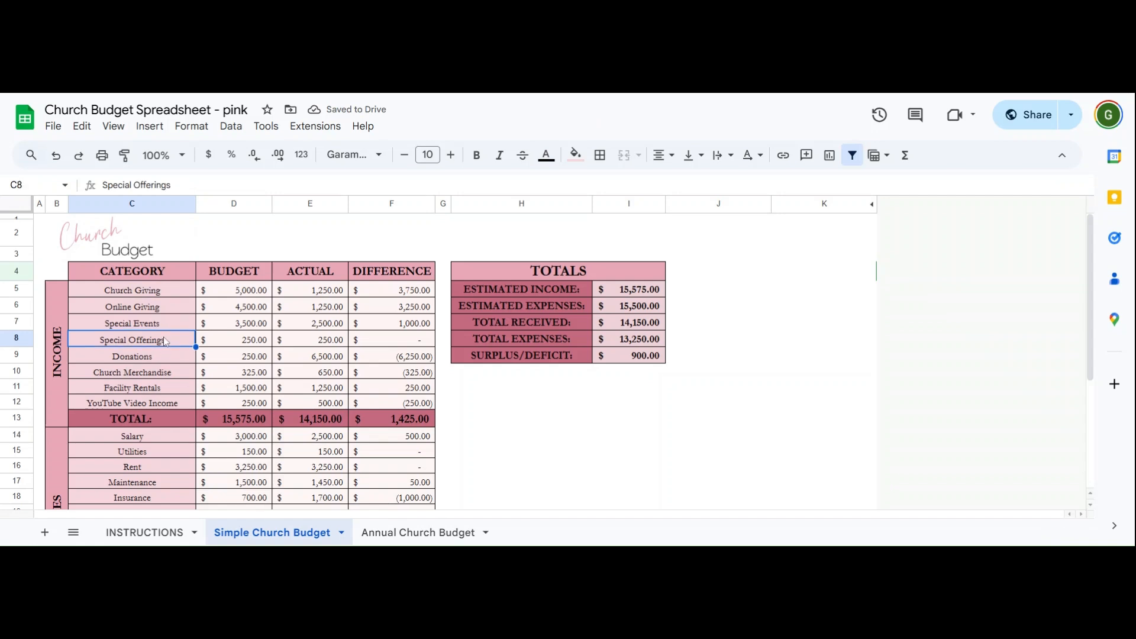
click(166, 375)
click(164, 388)
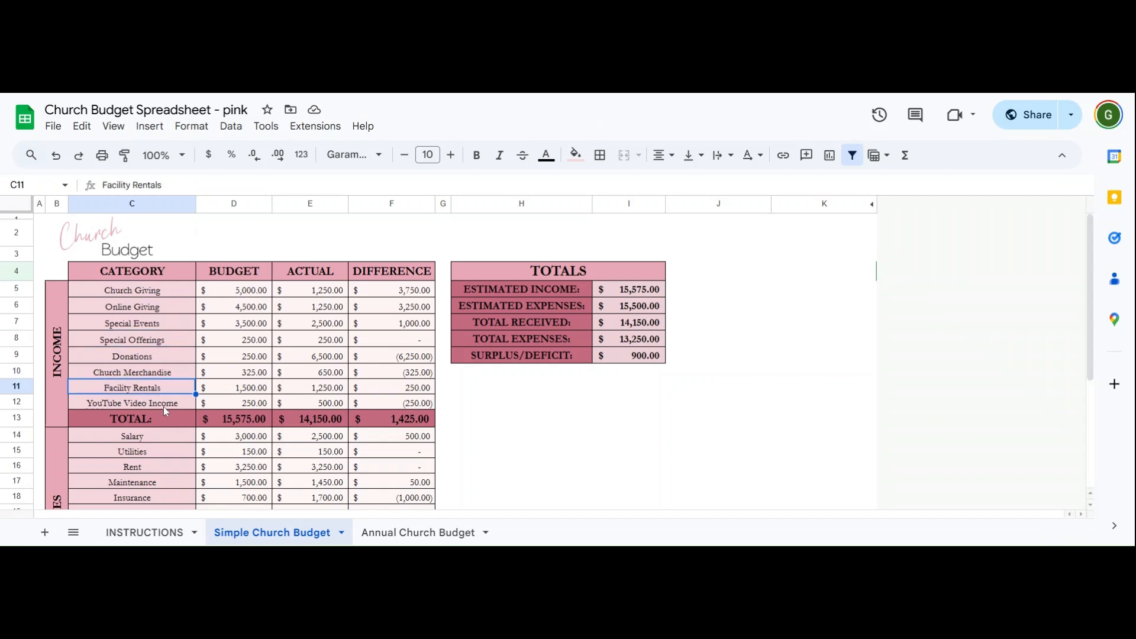
Step: Replace the YouTube Video Income category name in C12 with Other
double_click(163, 407)
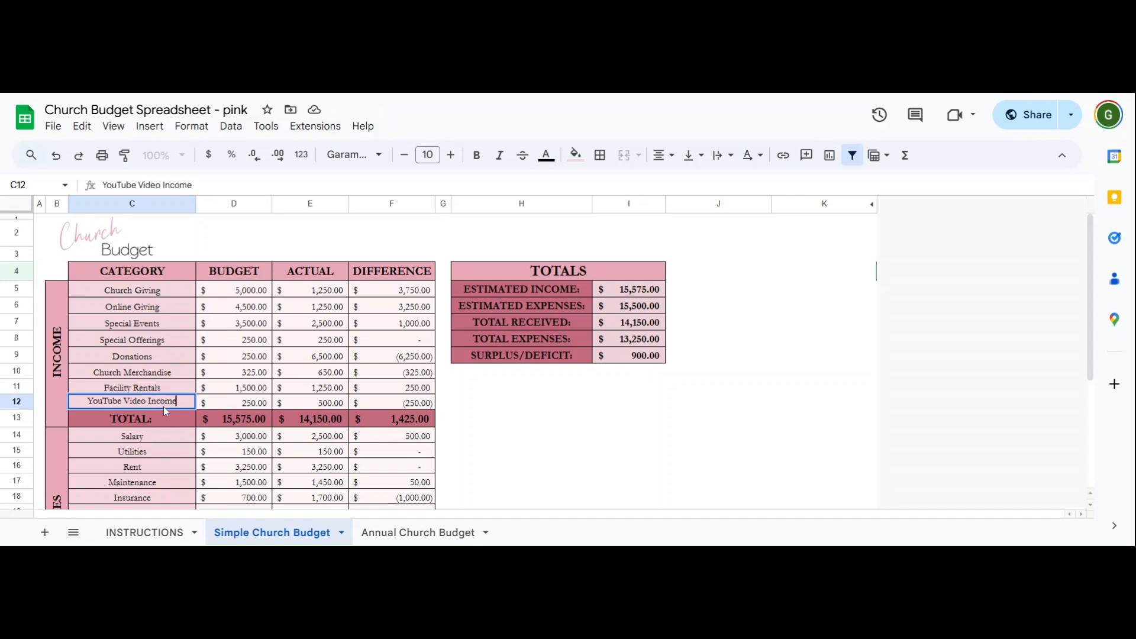
key(shift+Left)
key(shift+Left)
key(shift+Left)
key(shift+Left)
key(shift+Left)
key(shift+Left)
key(shift+Left)
key(shift+Left)
key(shift+Left)
key(shift+Left)
key(shift+Left)
key(shift+Left)
key(shift+Left)
key(shift+Left)
key(shift+Left)
key(shift+Left)
key(shift+Left)
key(shift+Left)
key(shift+Left)
key(shift+Left)
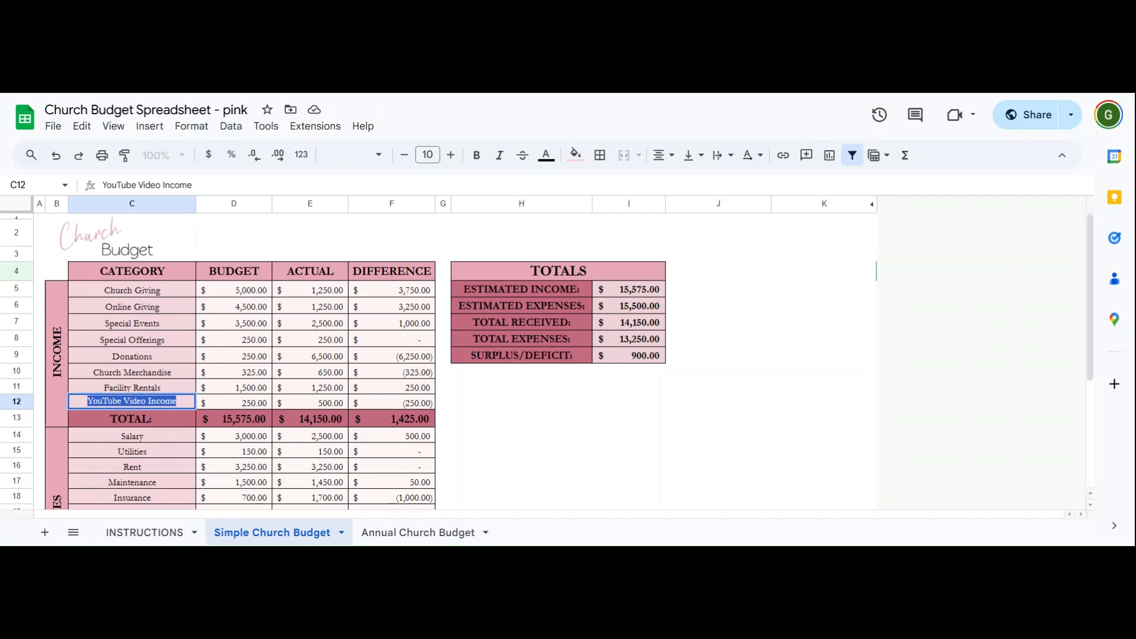
key(BackSpace)
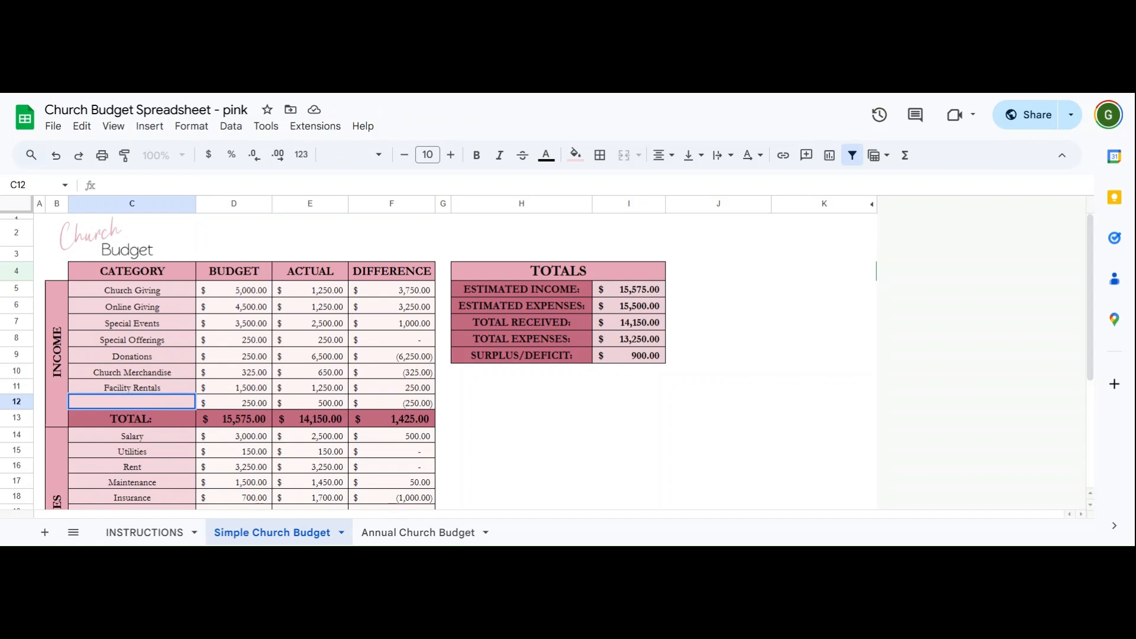
text(Other)
key(Return)
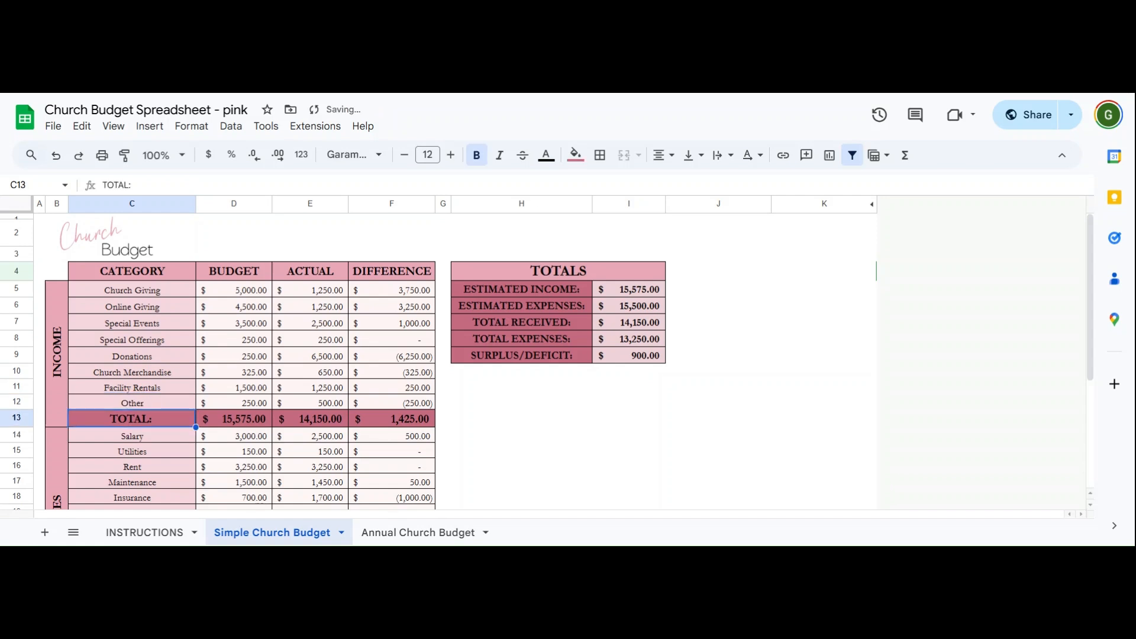
Step: Rename the last income category in C12 as Offerings and undo that change
double_click(152, 400)
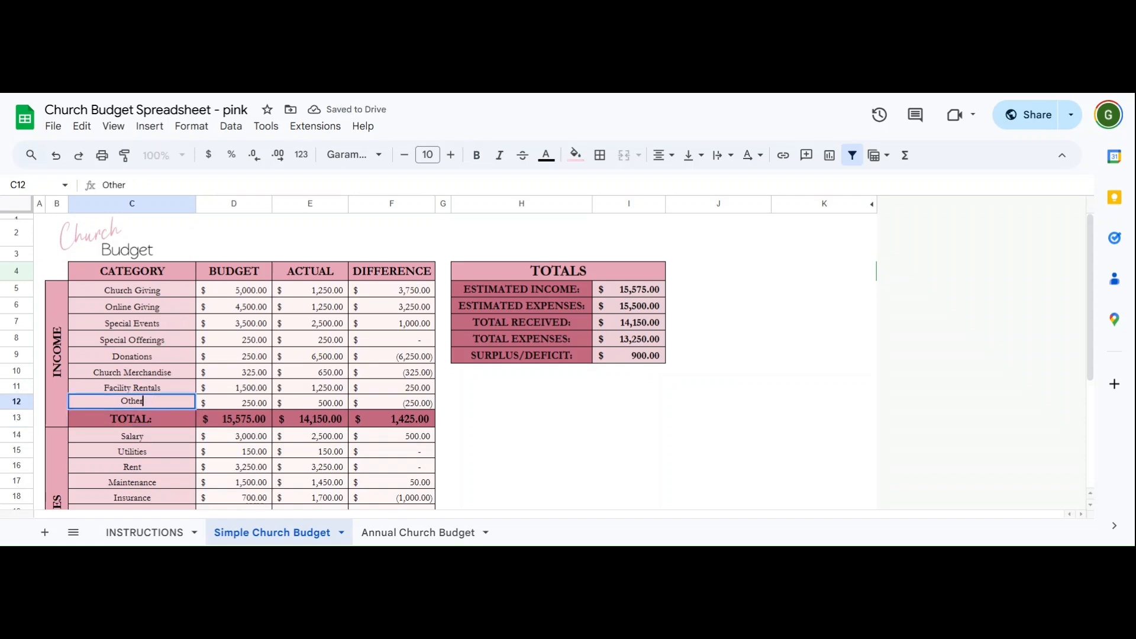
double_click(153, 401)
text(Offerings)
key(Return)
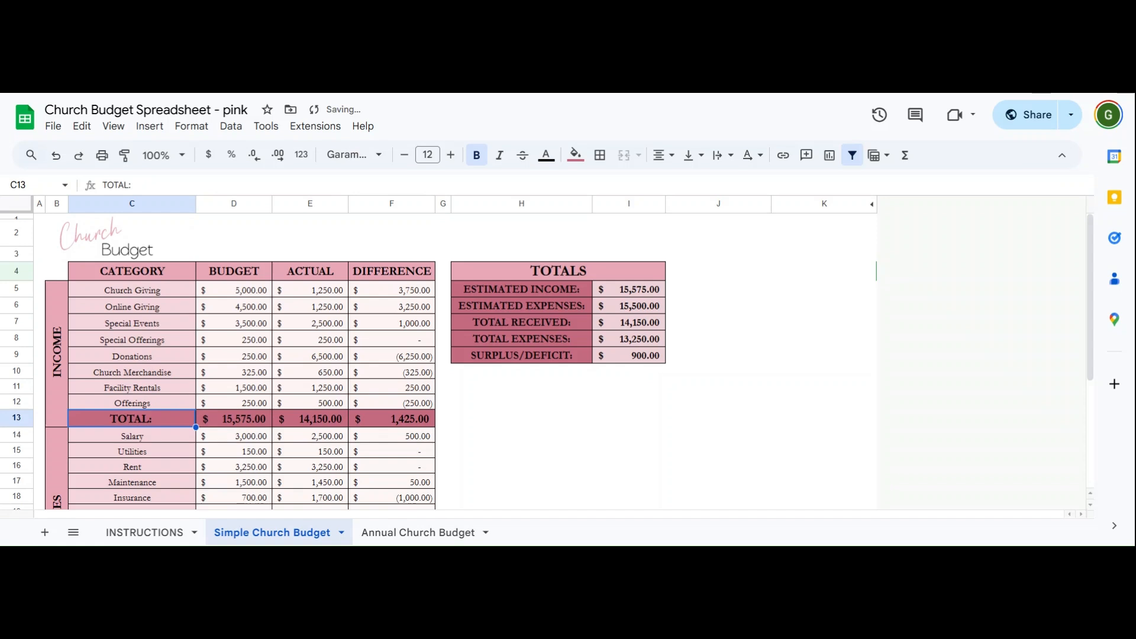
key(ctrl+z)
Step: Rename the last income category in C12 as Love Offering
click(137, 372)
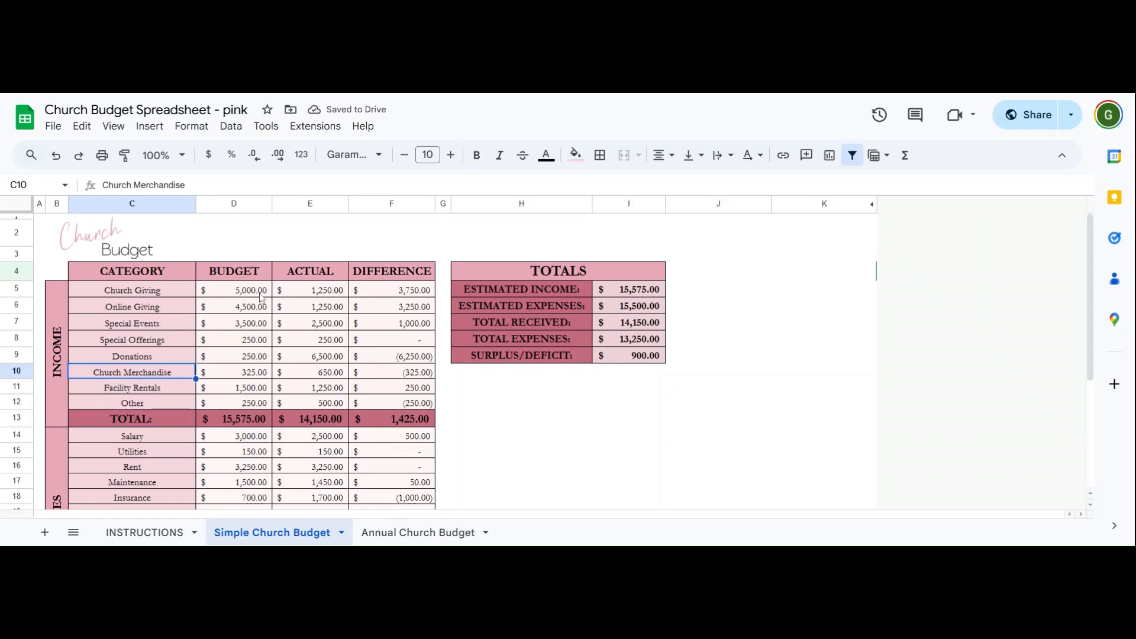
key(Down)
key(Down)
double_click(158, 407)
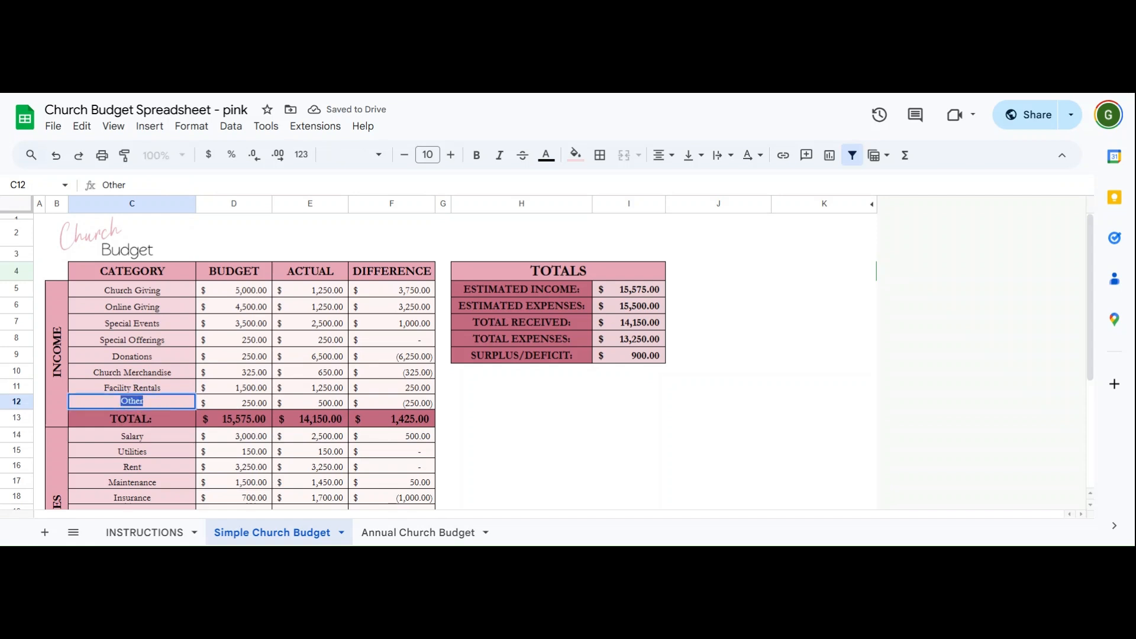
text(Love Offering)
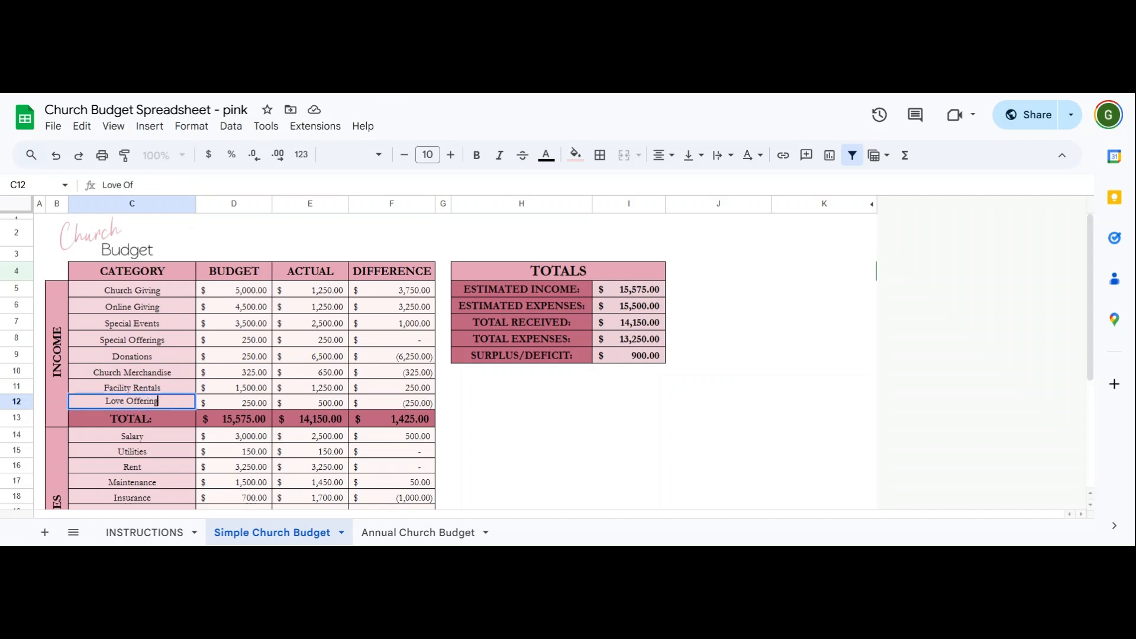
key(Return)
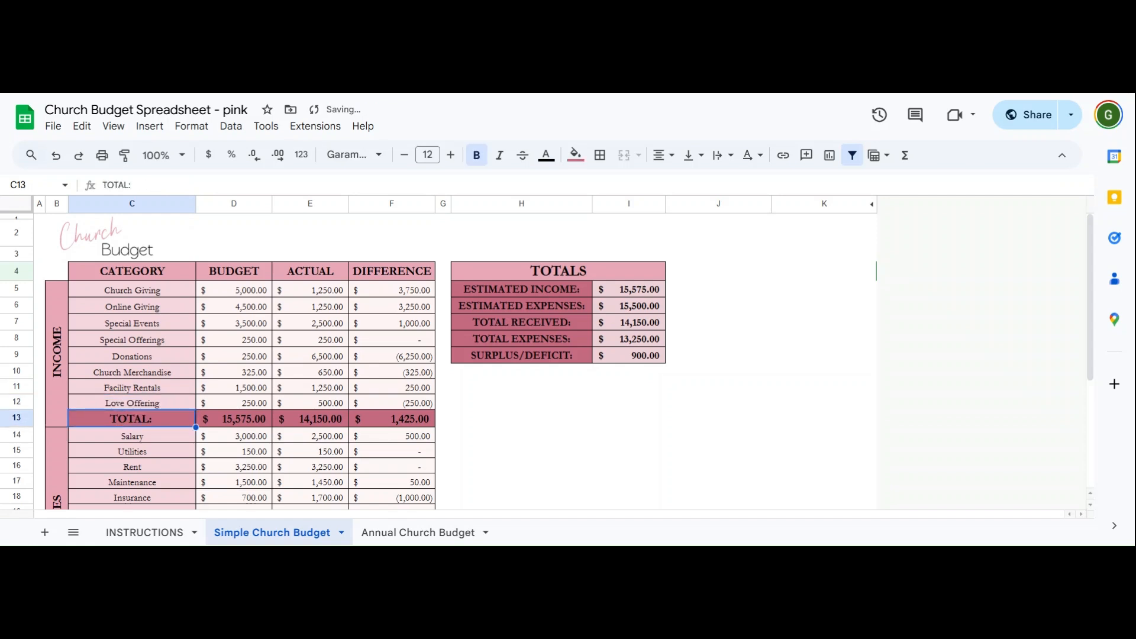
Step: Clear the sample budget and actual amounts of all income categories in D5:E12
click(259, 295)
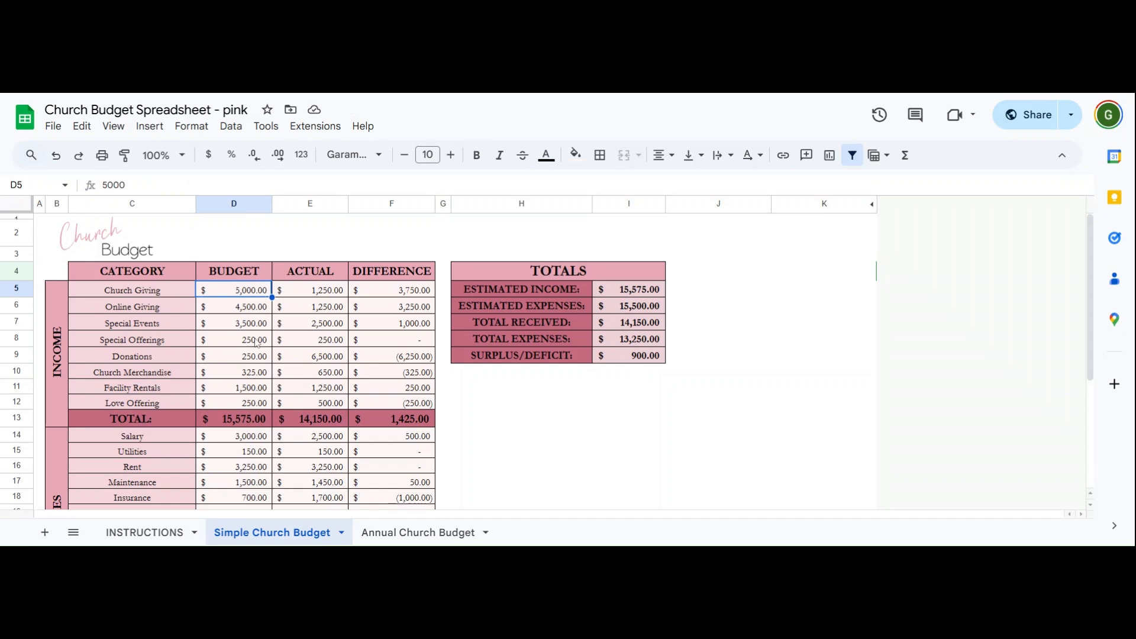
click(299, 294)
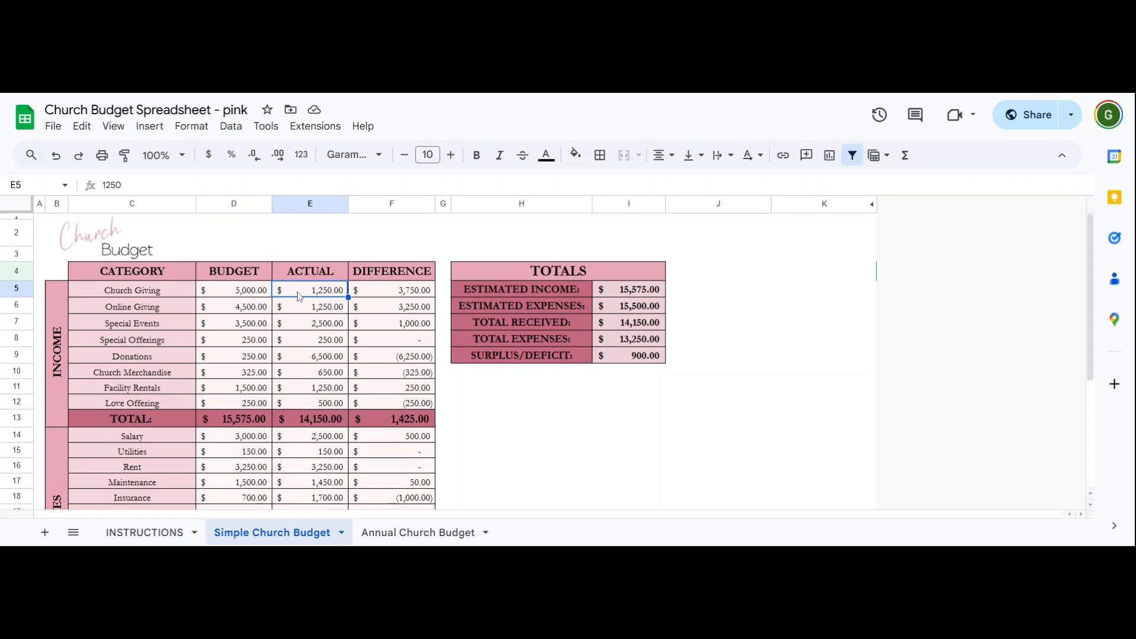
drag(245, 300, 300, 406)
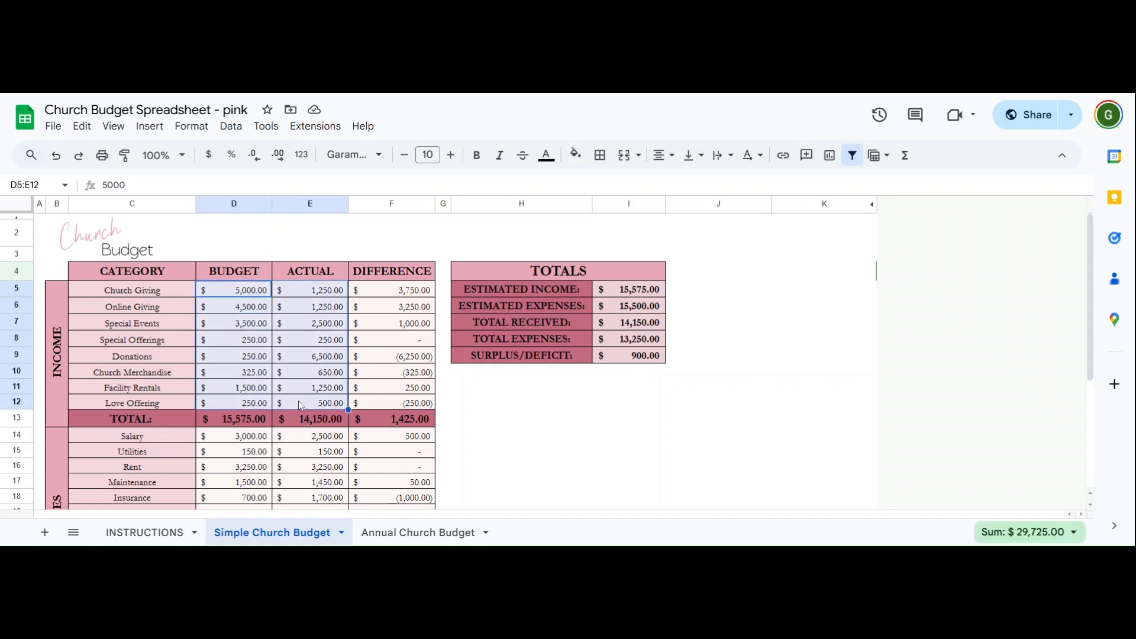
key(Delete)
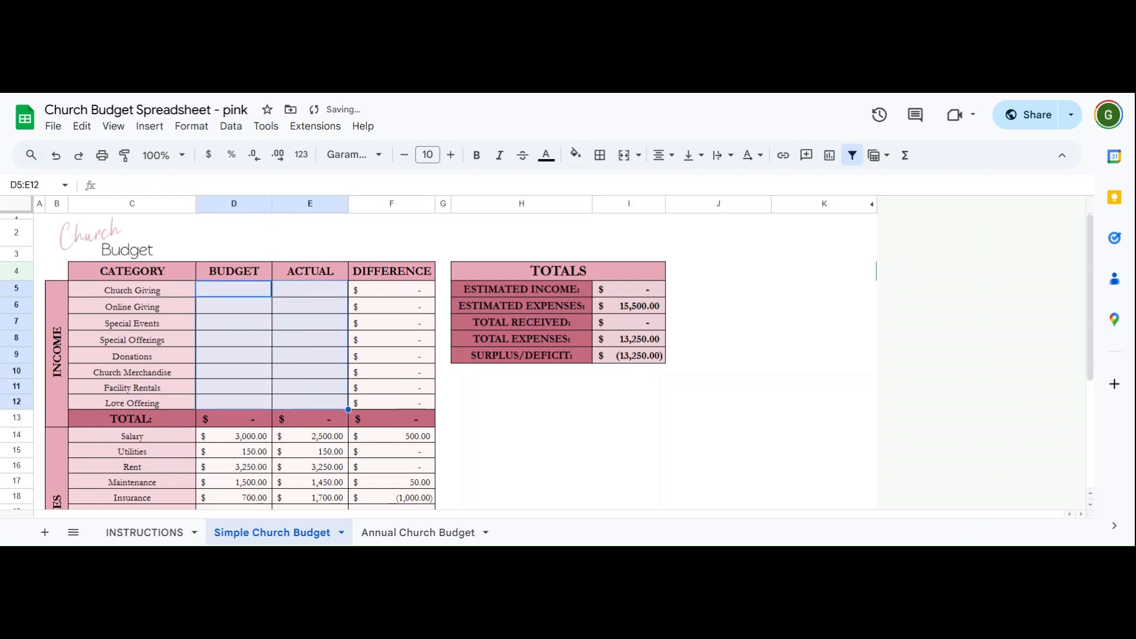
Step: Enter income budget amounts of 10000 for Church Giving and 1200 for Online Giving
click(265, 345)
click(240, 297)
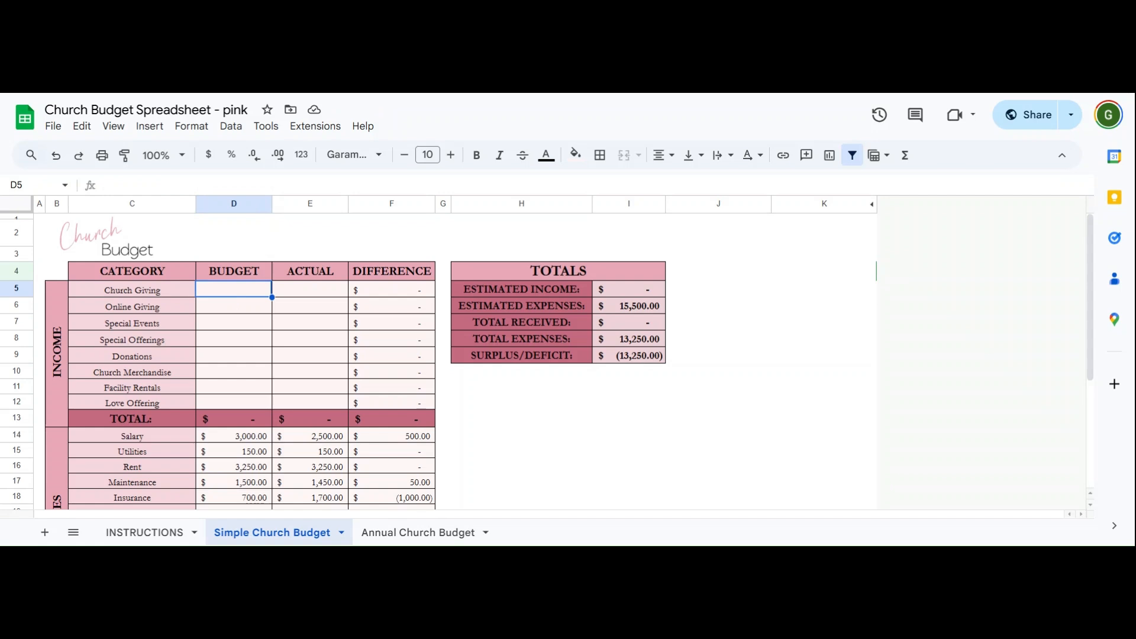
text(10,)
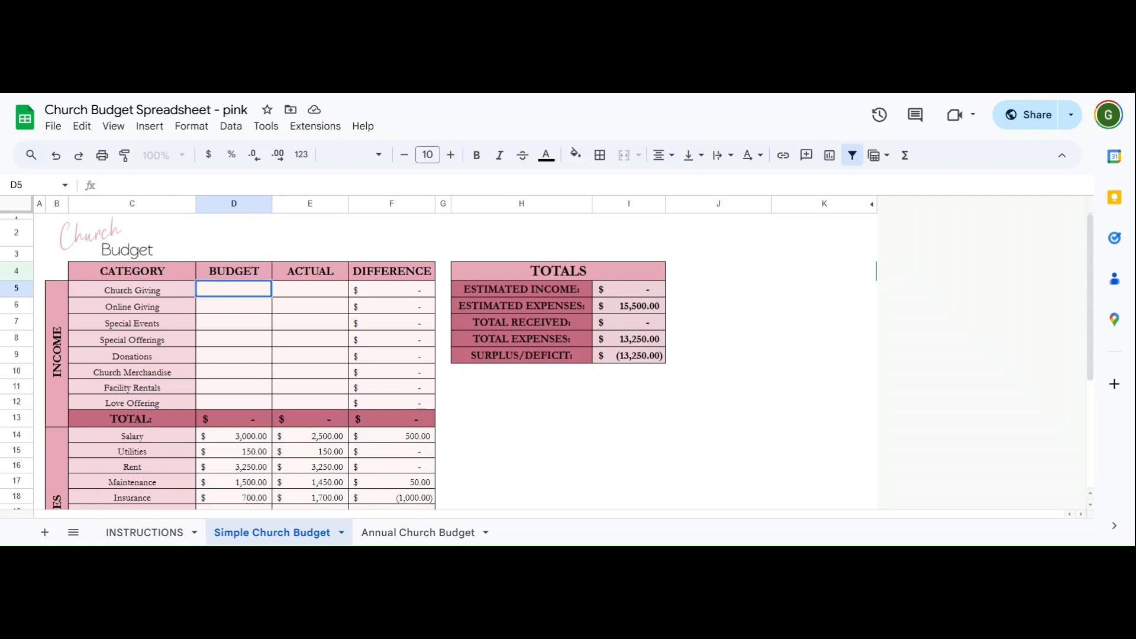
text(0000)
key(Tab)
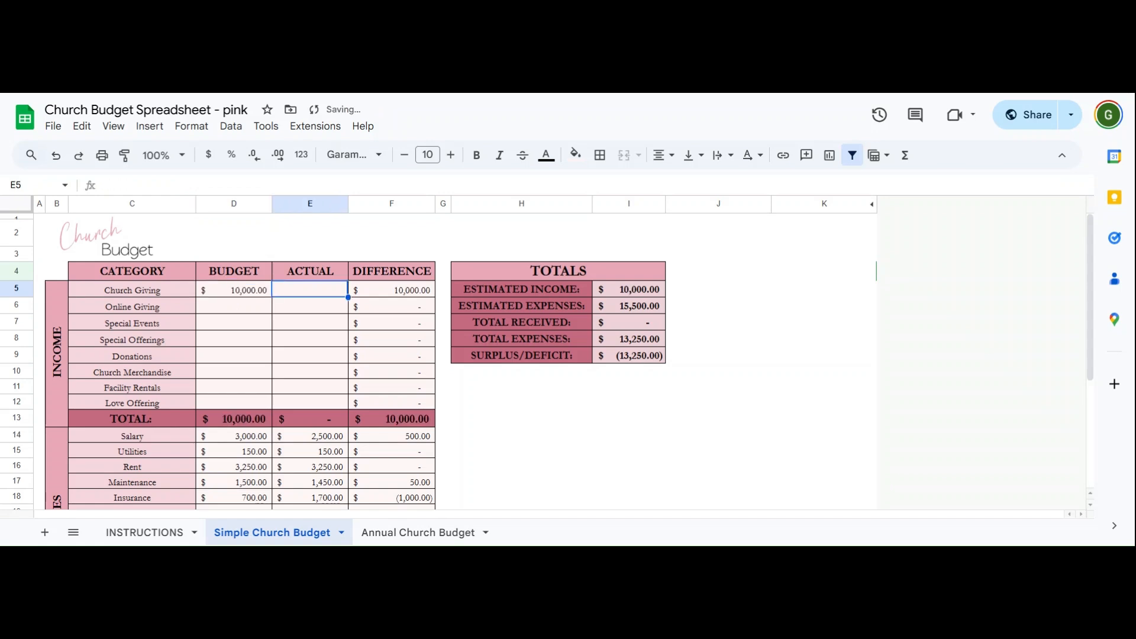
key(Down)
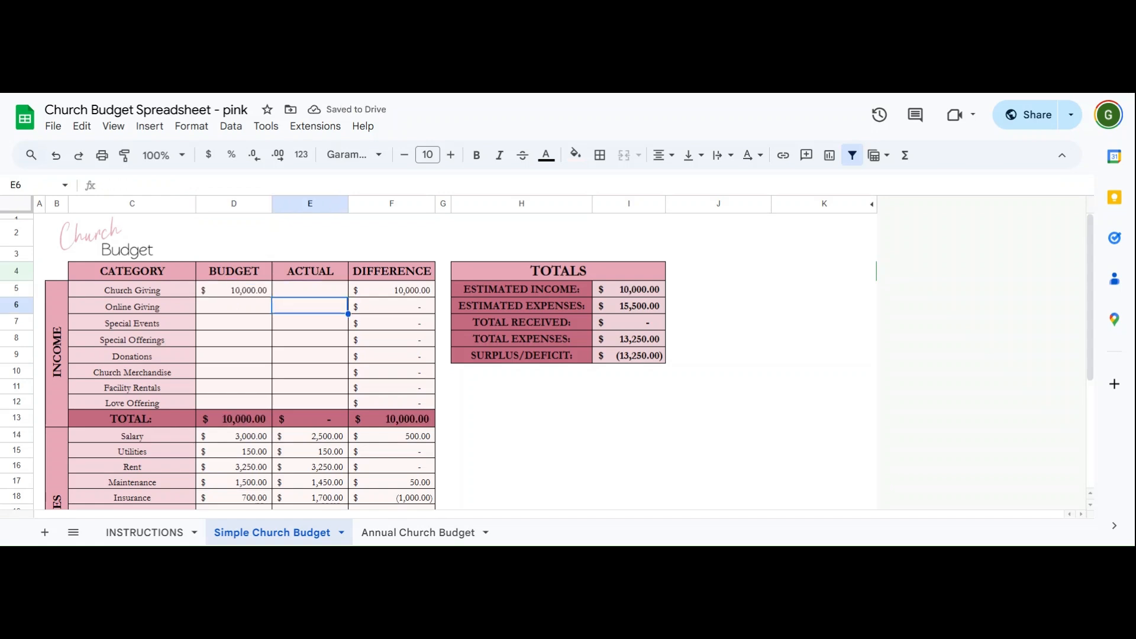
key(Left)
key(Left)
key(Right)
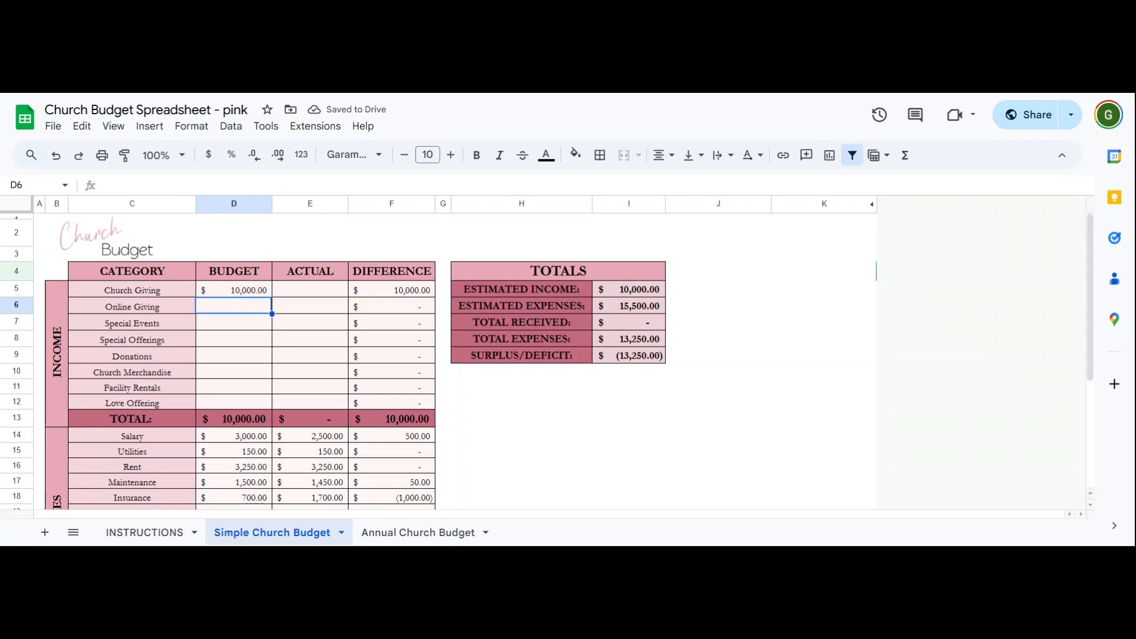
text(1200)
key(Return)
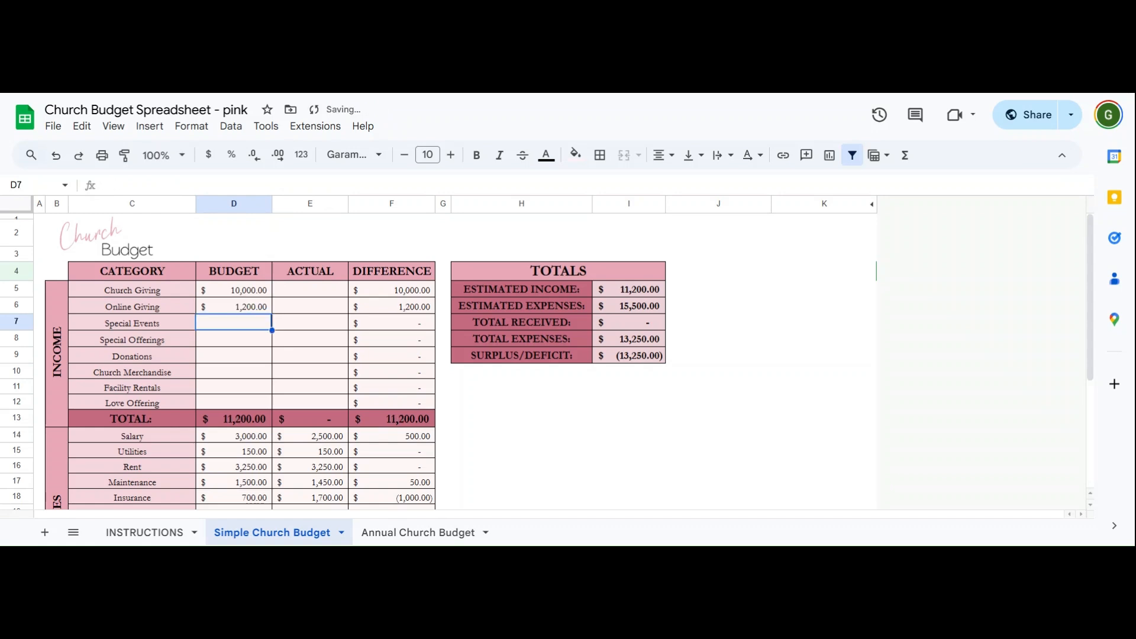
Step: Enter income budget amounts of 500 for Special Events, 2000 for Special Offerings and 250 for Donations
text(500)
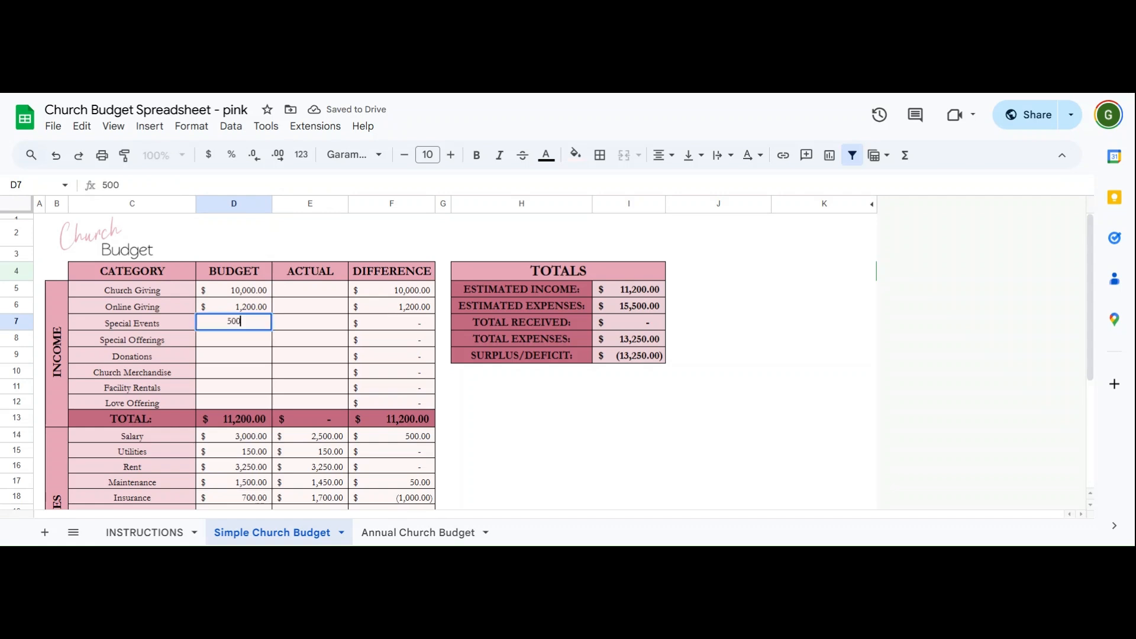
key(Return)
text(2000)
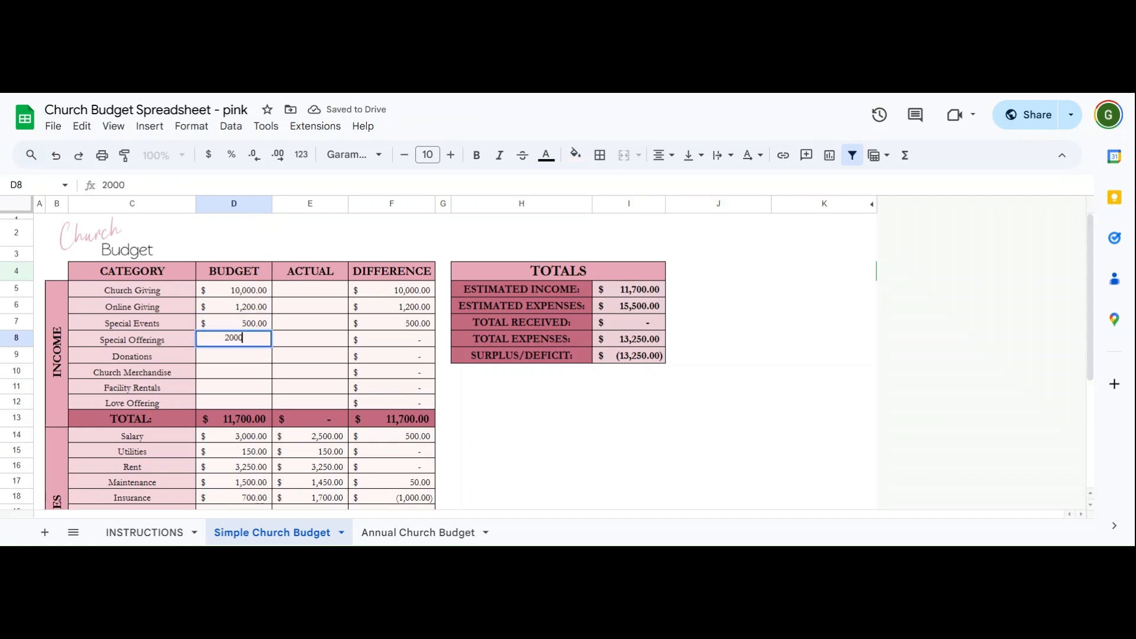
key(Return)
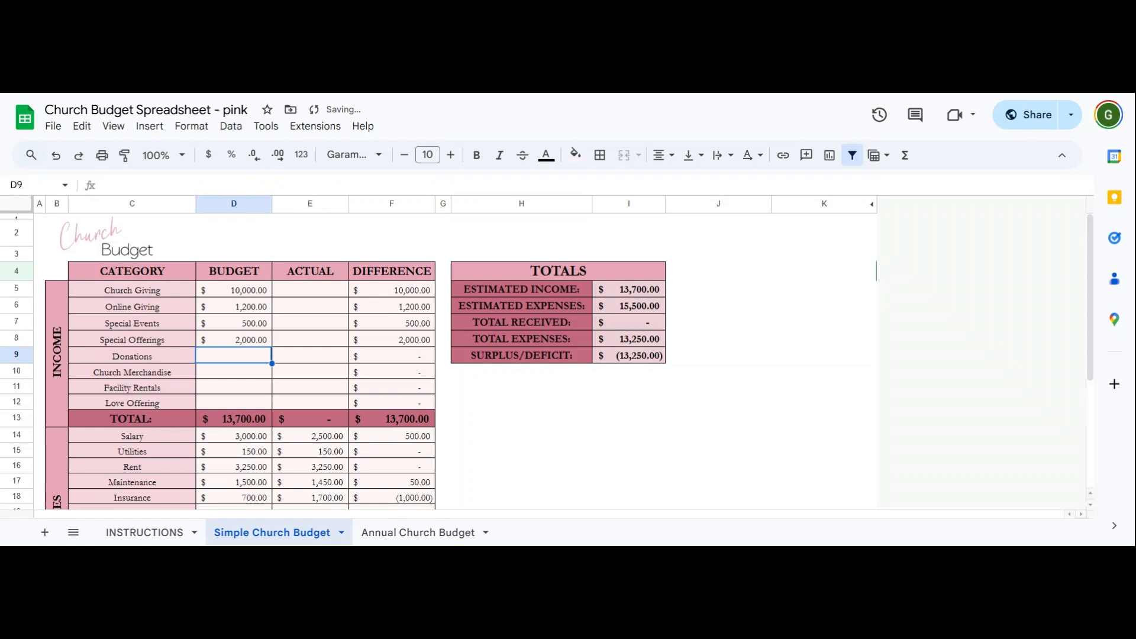
text(250)
key(Return)
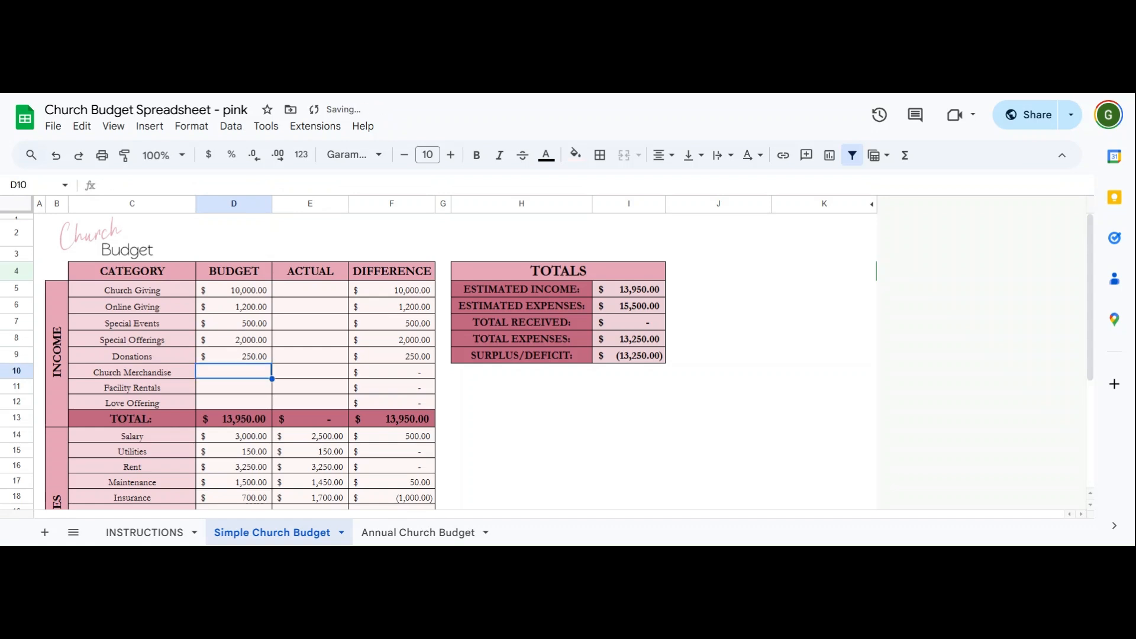
Step: Enter income budget amounts of 350 for Church Merchandise, 1250 for Facility Rentals and 1000 for Love Offering
text(350)
key(Return)
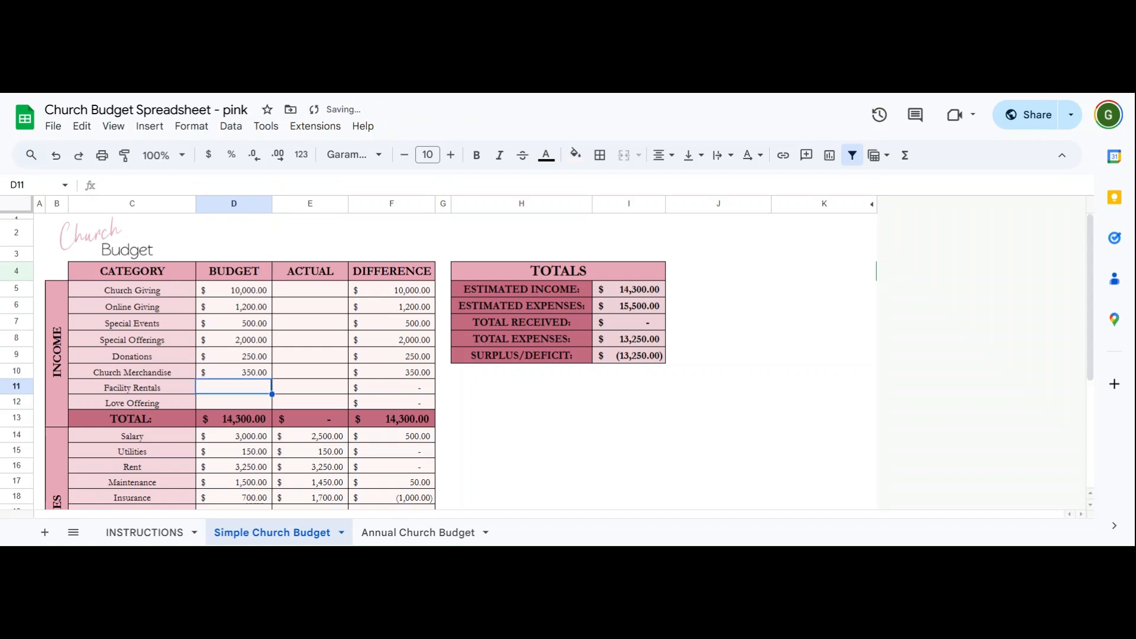
text(1250)
key(Return)
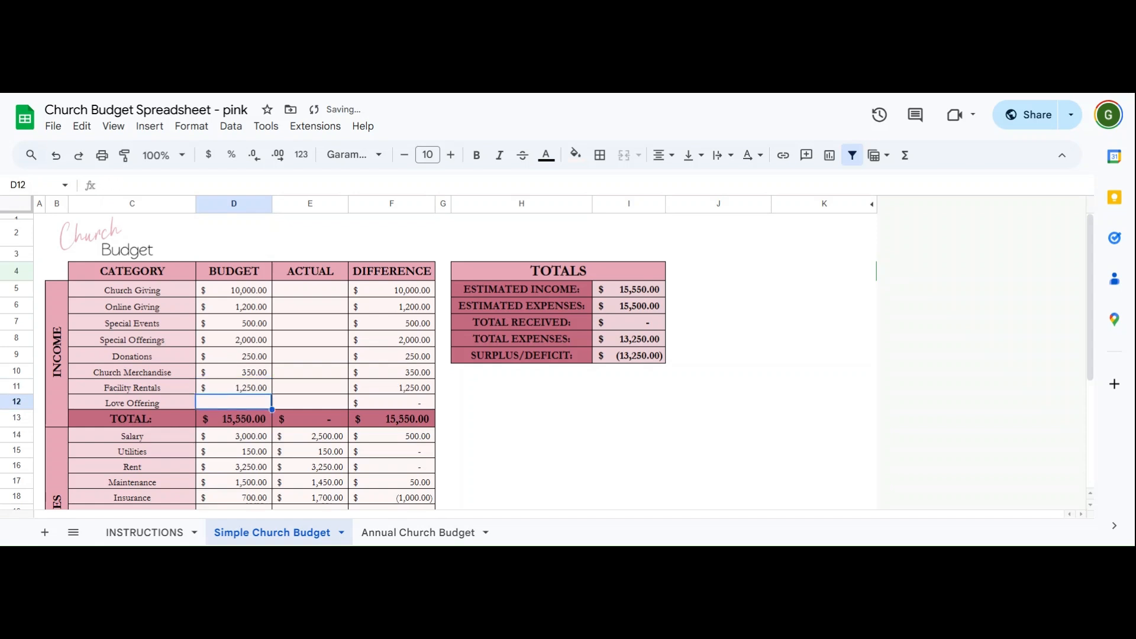
text(1000)
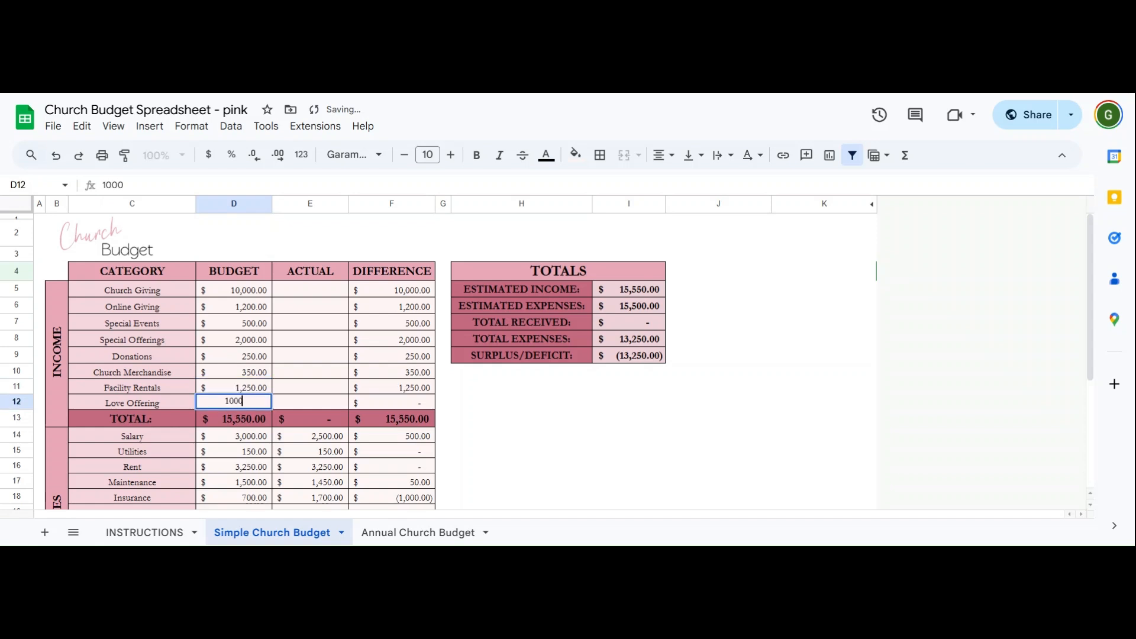
key(Tab)
Step: Examine the income budget amounts, the formulas in the income total row and those in the Difference column
drag(254, 292, 254, 402)
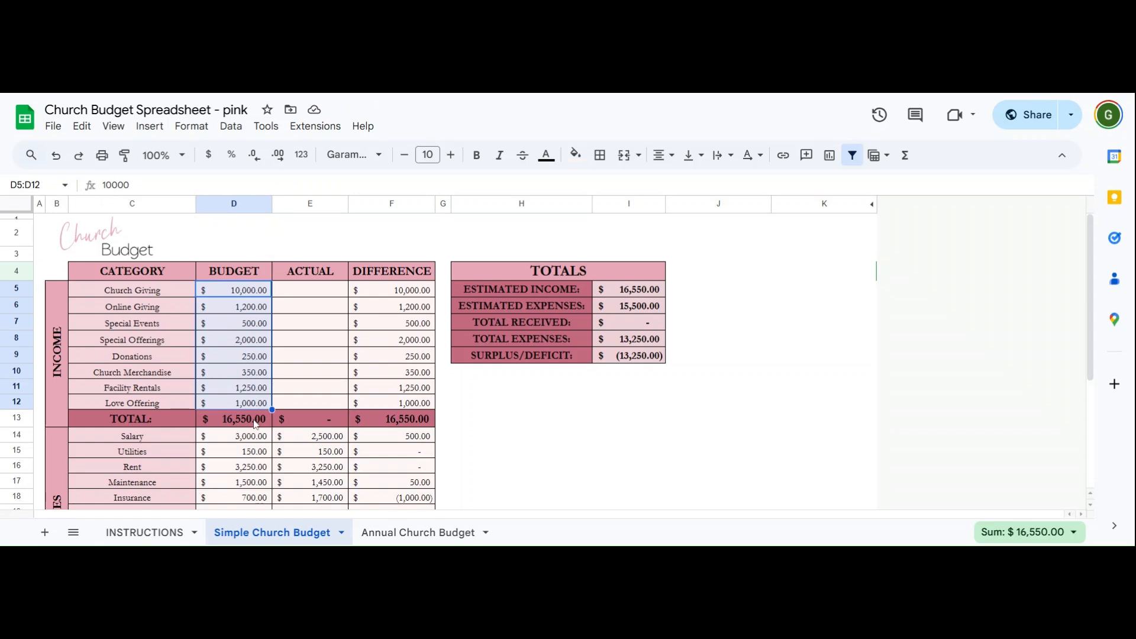
click(254, 417)
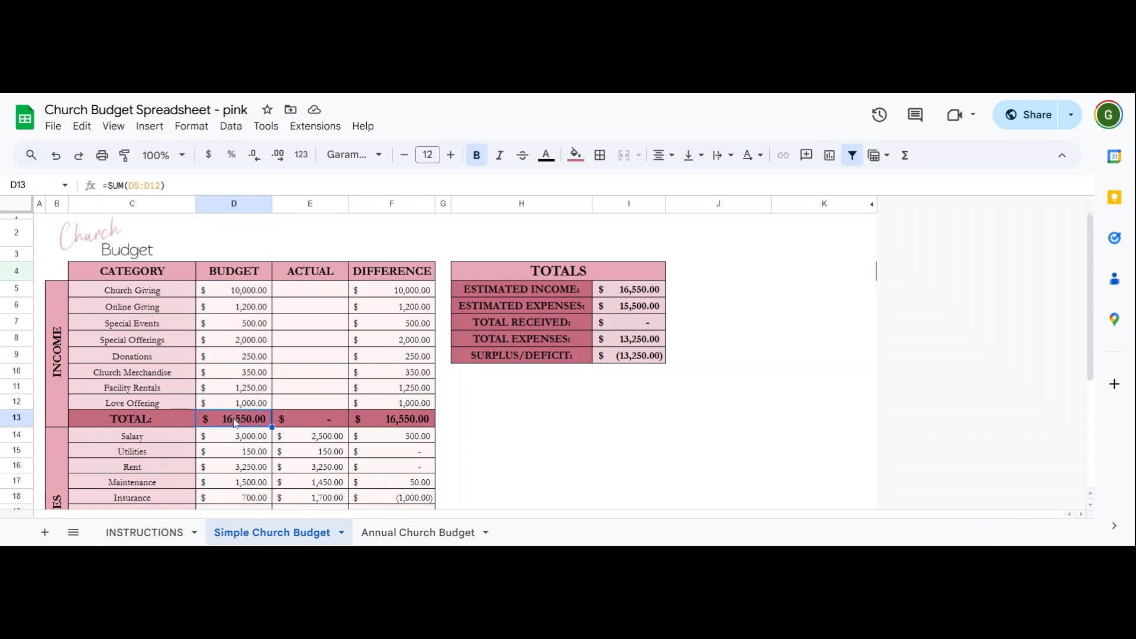
click(309, 424)
click(251, 425)
click(299, 424)
click(381, 423)
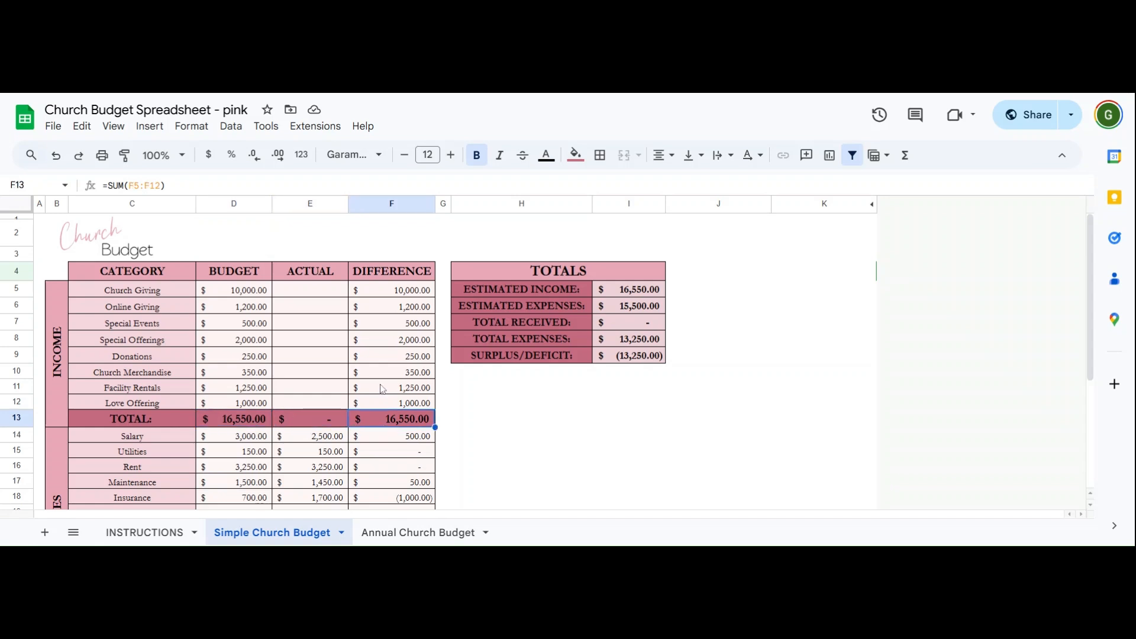
click(395, 291)
click(399, 307)
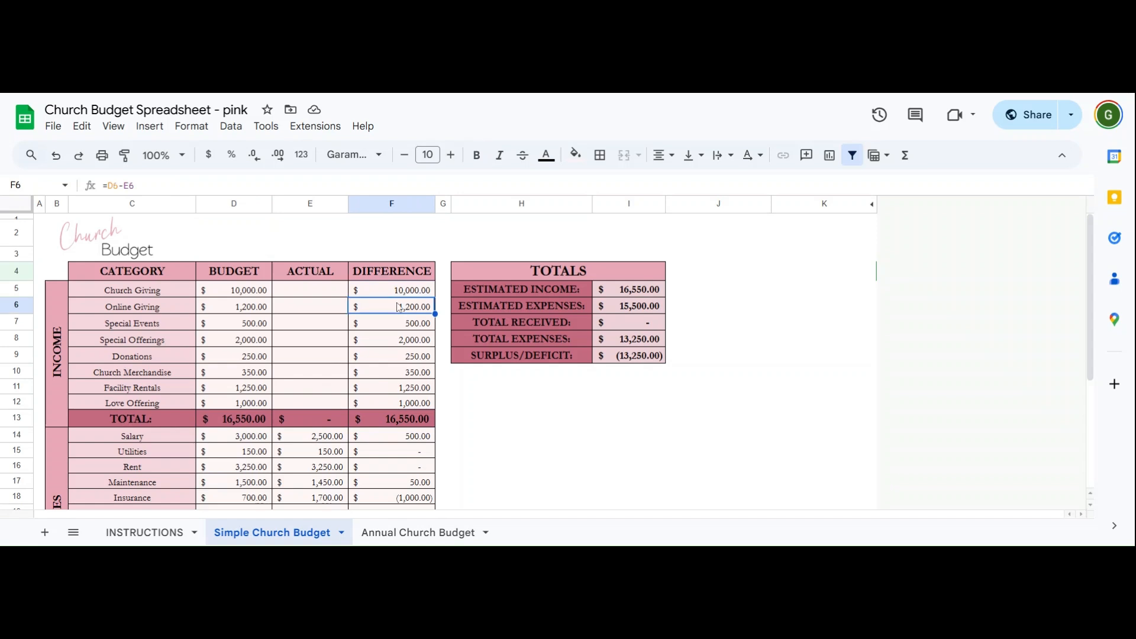
drag(237, 418, 390, 419)
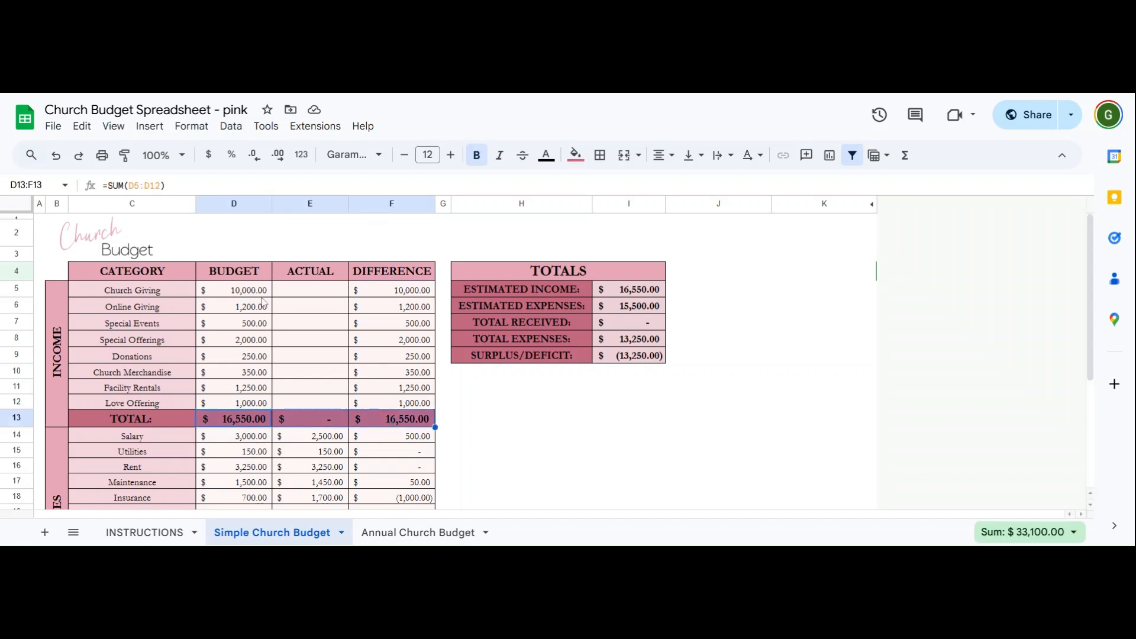
Step: Review the editable category, budget and actual cells for income and expenses against the calculated Difference cell for Church Giving
drag(249, 290, 310, 404)
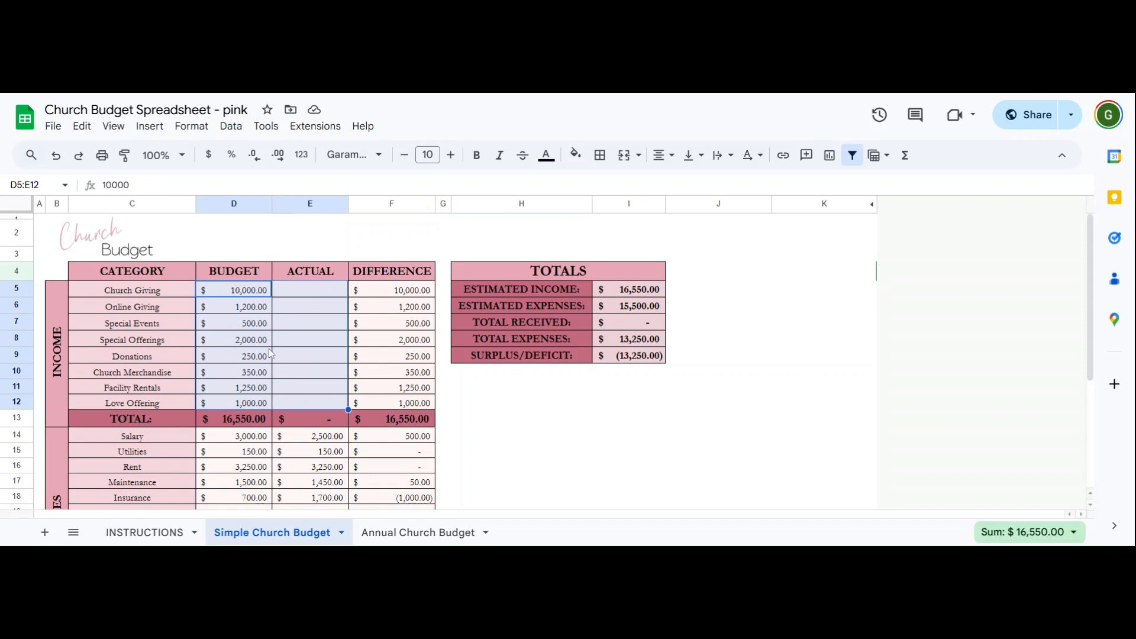
scroll(270, 354, down, 3)
drag(269, 350, 329, 471)
scroll(307, 378, down, 2)
scroll(323, 414, up, 5)
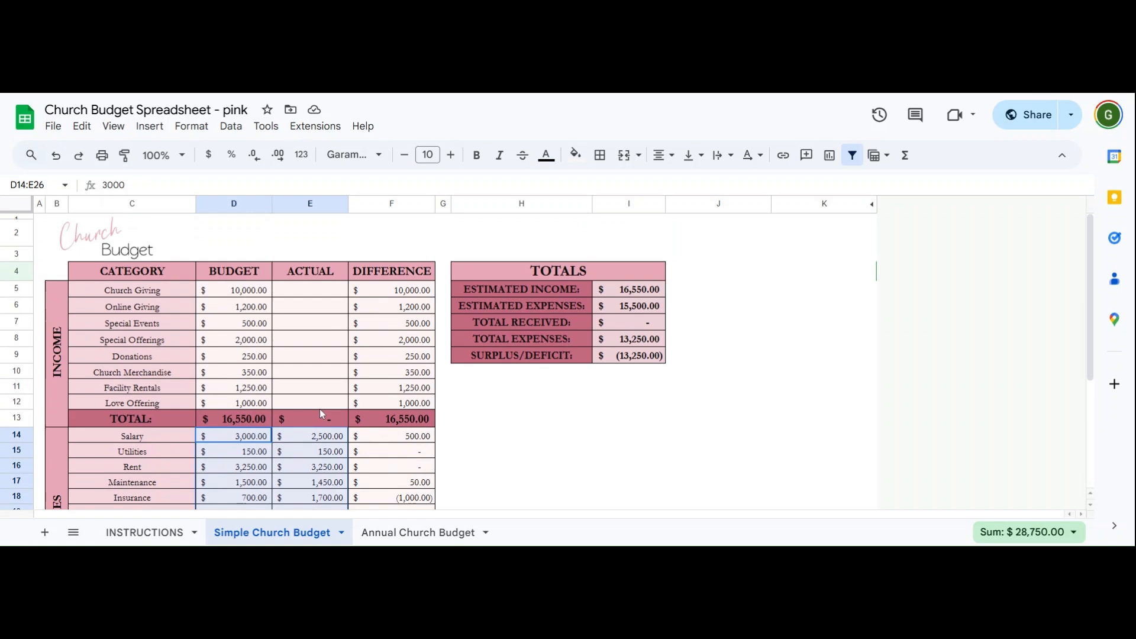
drag(148, 289, 158, 404)
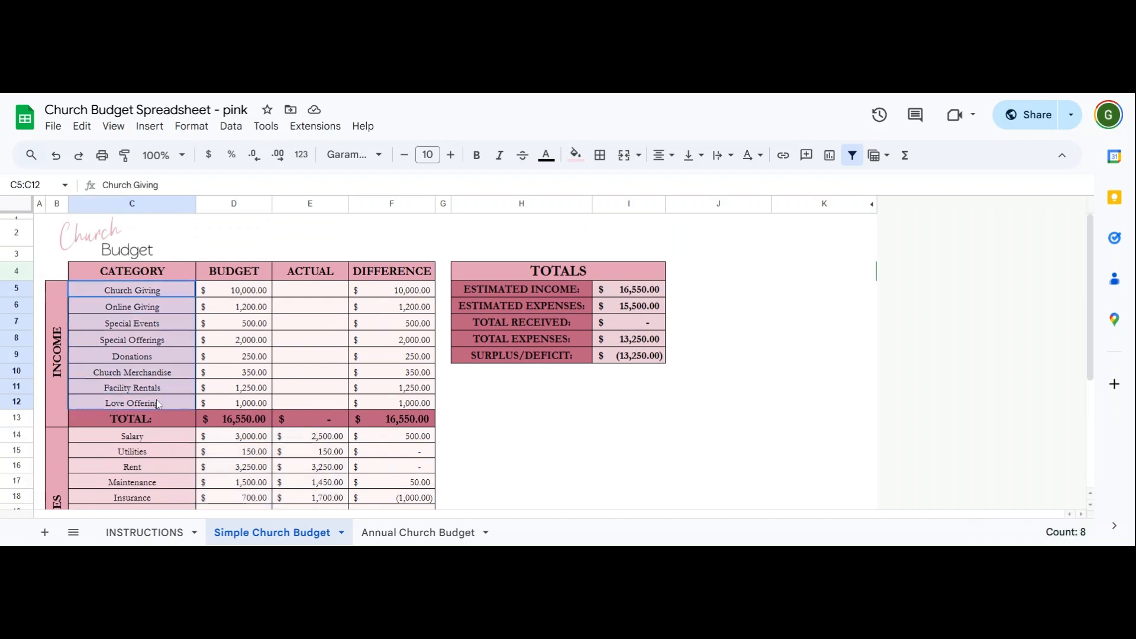
click(155, 306)
drag(142, 293, 311, 402)
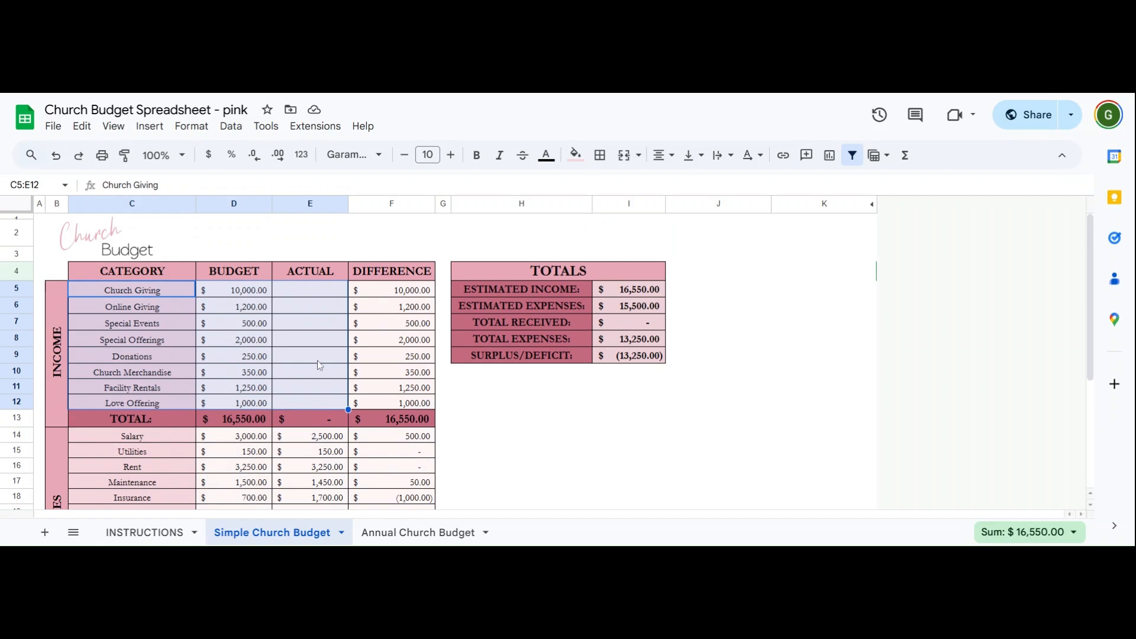
click(369, 294)
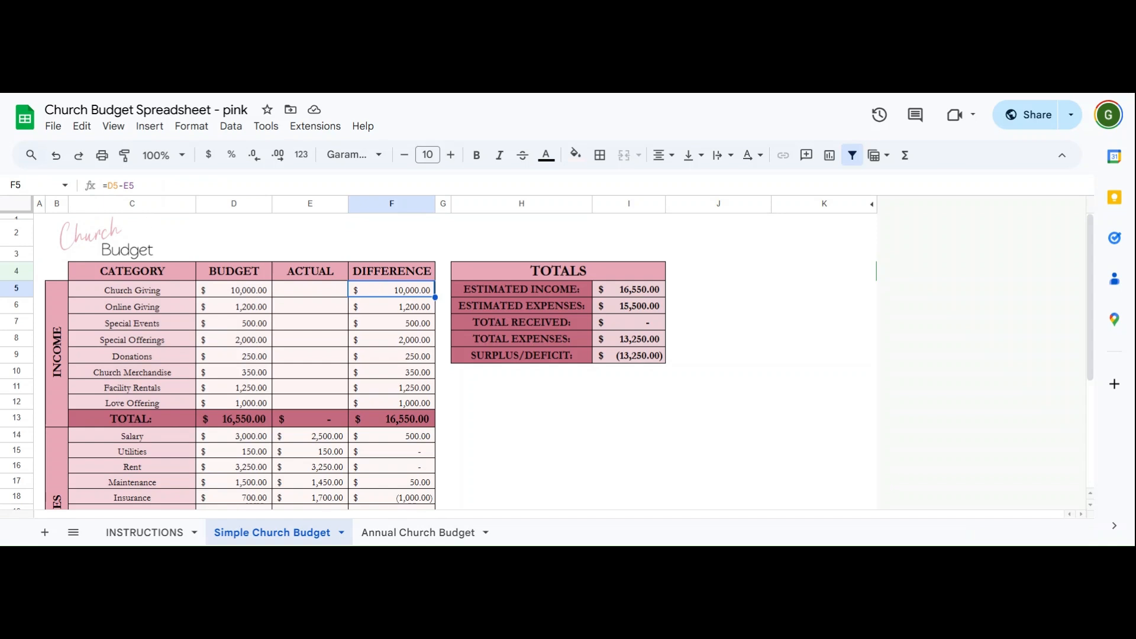
Step: Enter actual income amounts of 7500 for Church Giving and 2500 for Online Giving
click(299, 291)
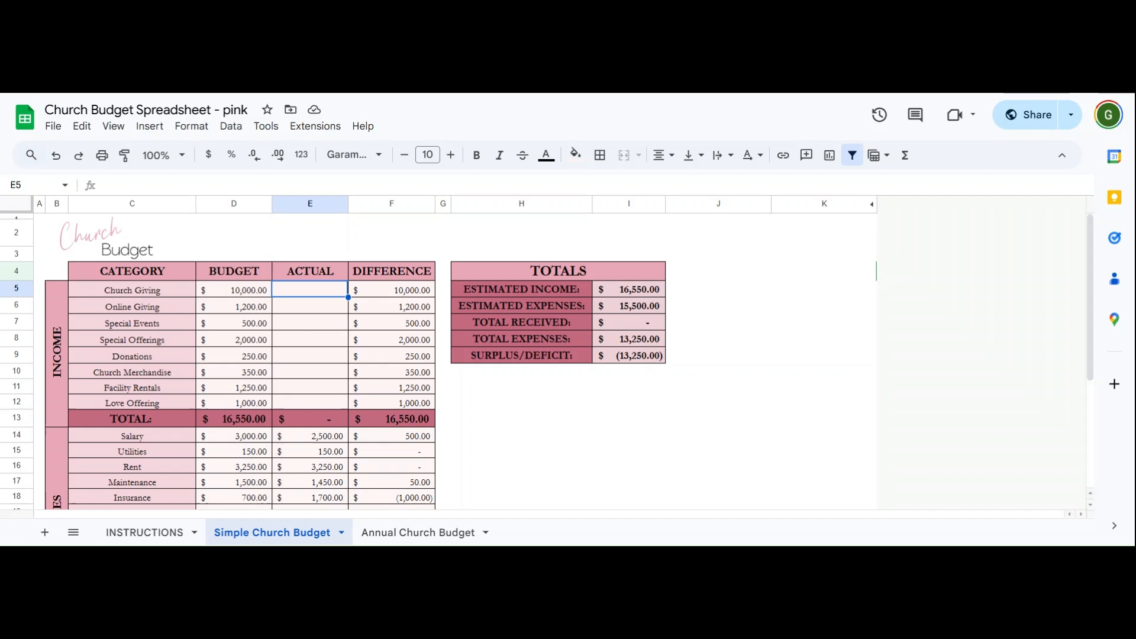
click(312, 304)
click(311, 295)
text(7500)
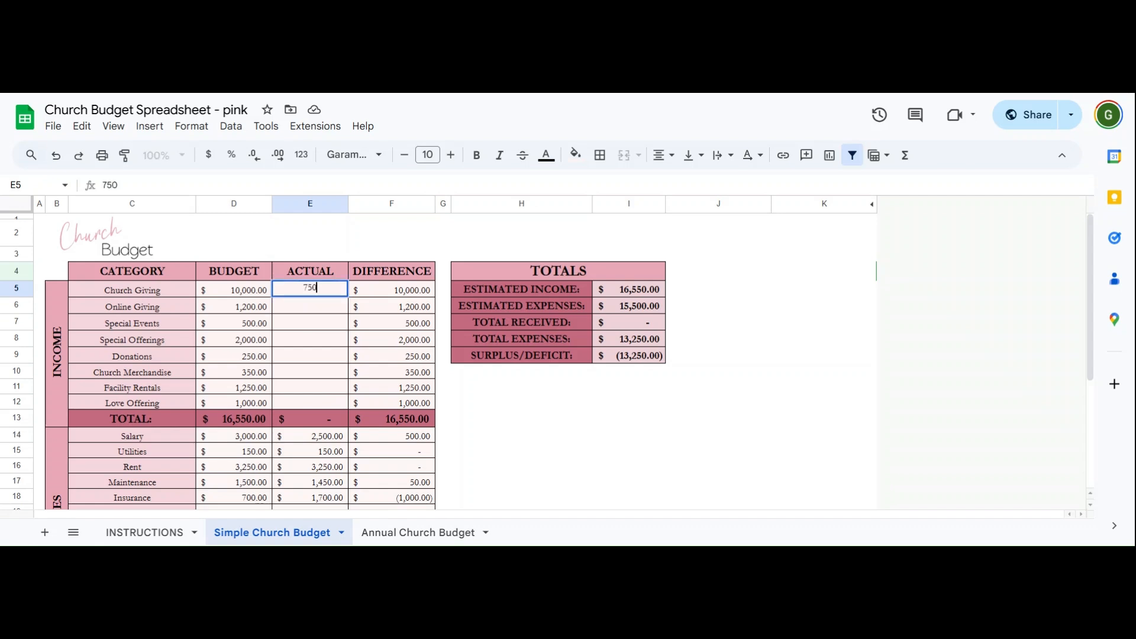
key(Return)
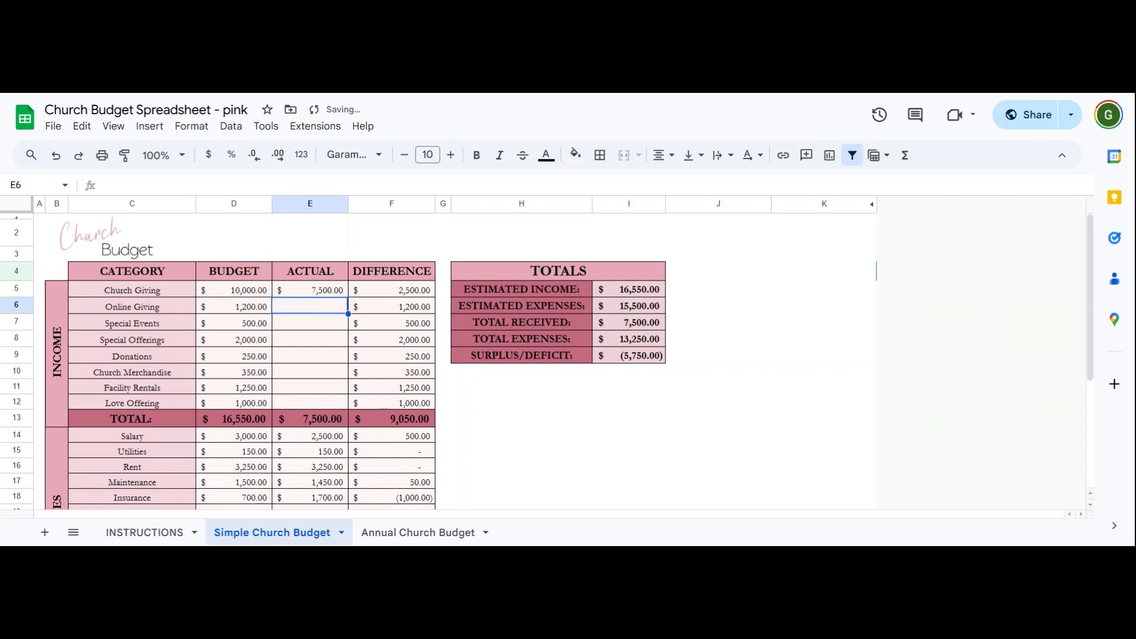
text(2500)
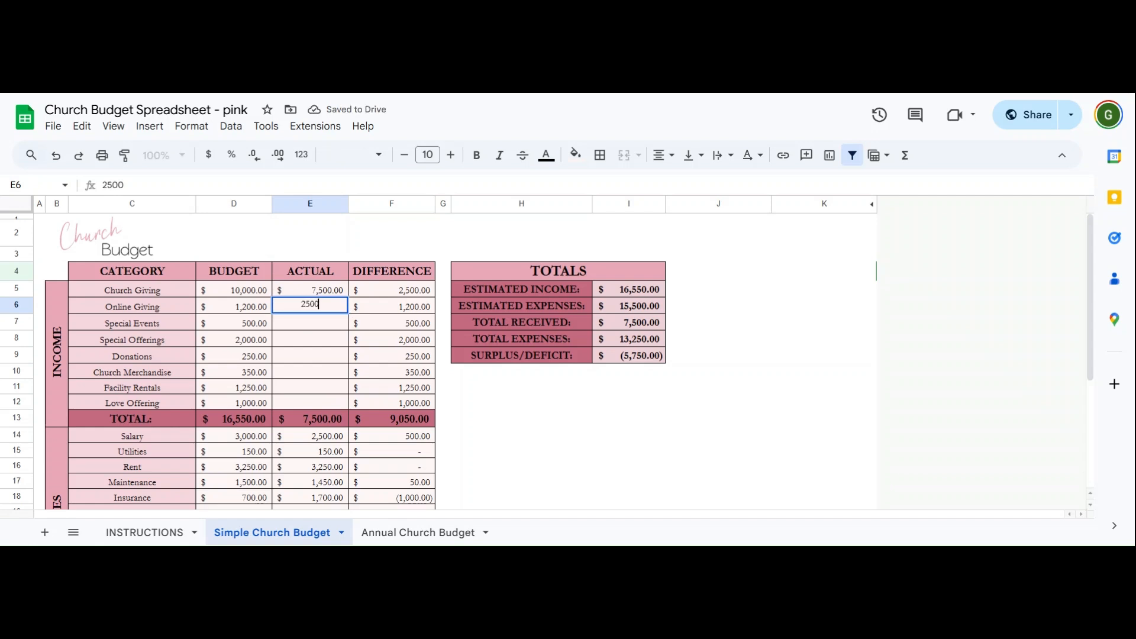
key(Return)
Step: Enter actual income amounts of 650 for Special Events and 1250 for Special Offerings
text(6500)
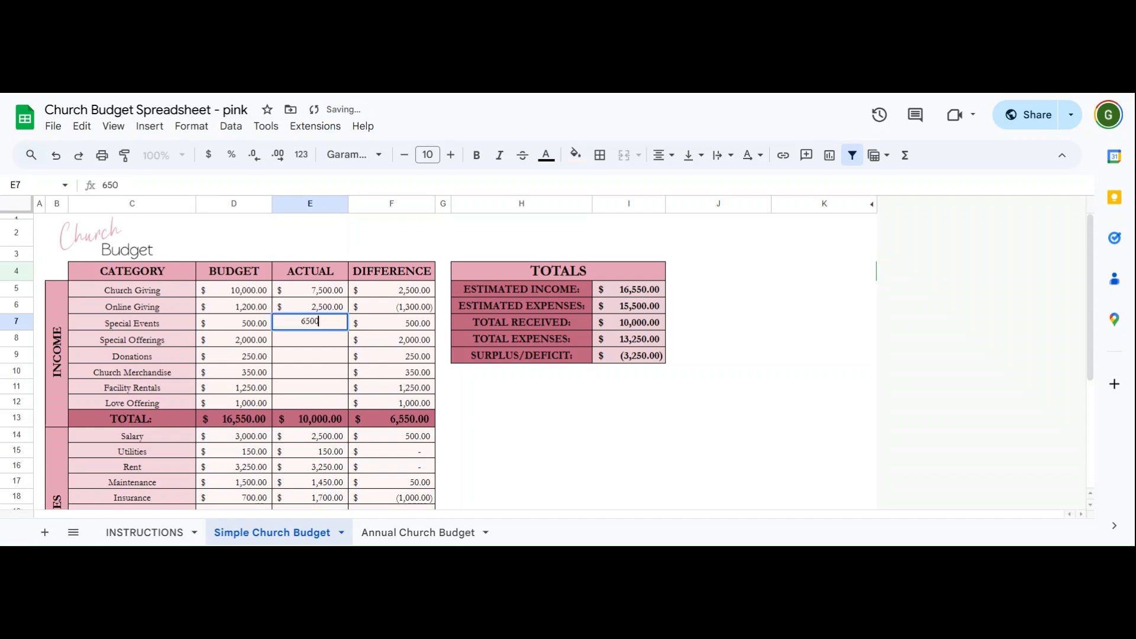
key(BackSpace)
key(Return)
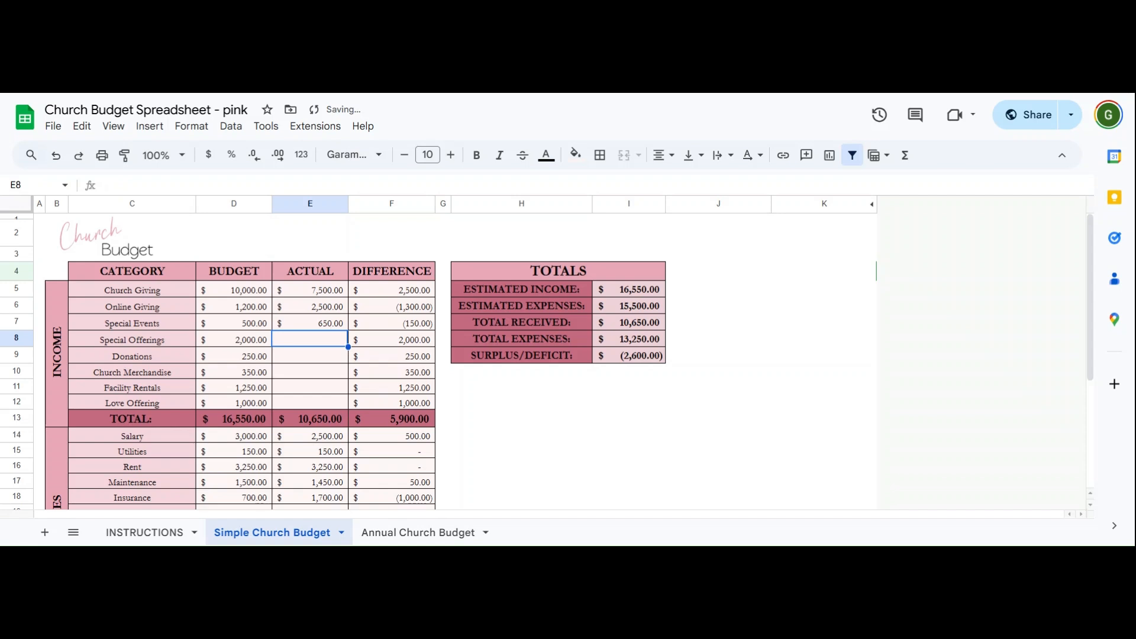
text(1250)
key(Return)
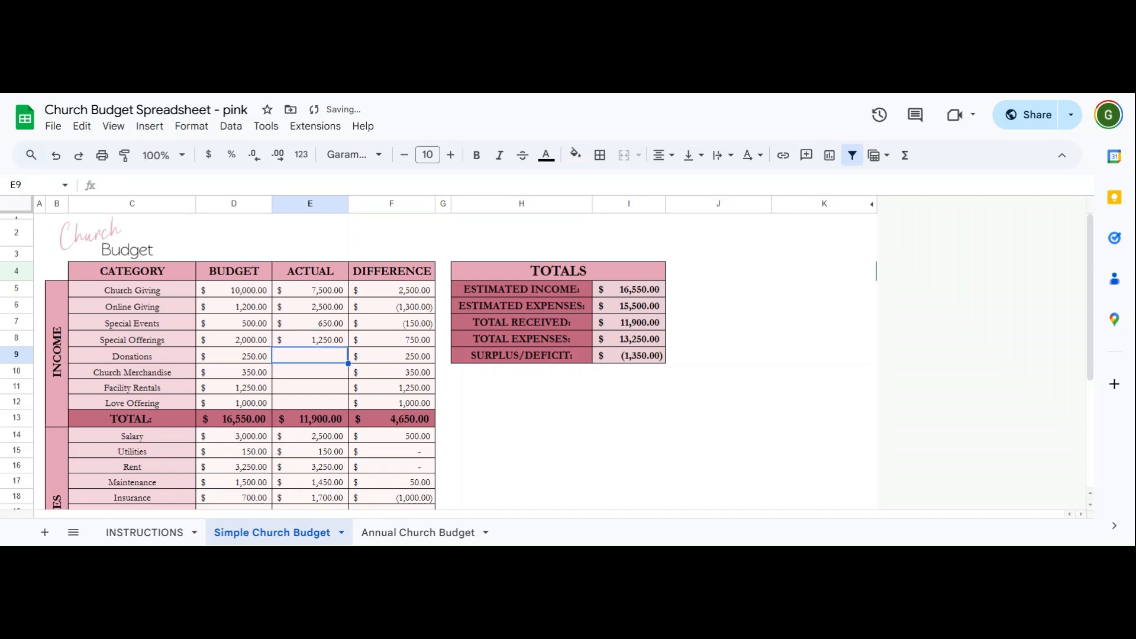
Step: Enter actual income amounts of 350 for Donations and 450 for Church Merchandise
text(350)
key(Return)
text(45)
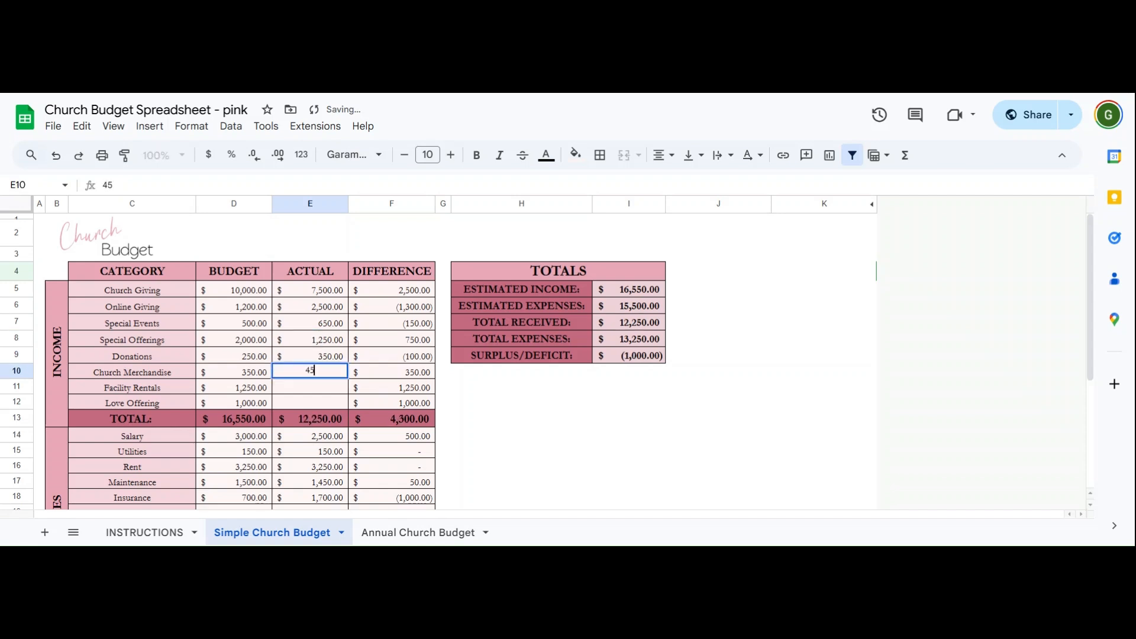
text(0)
key(Return)
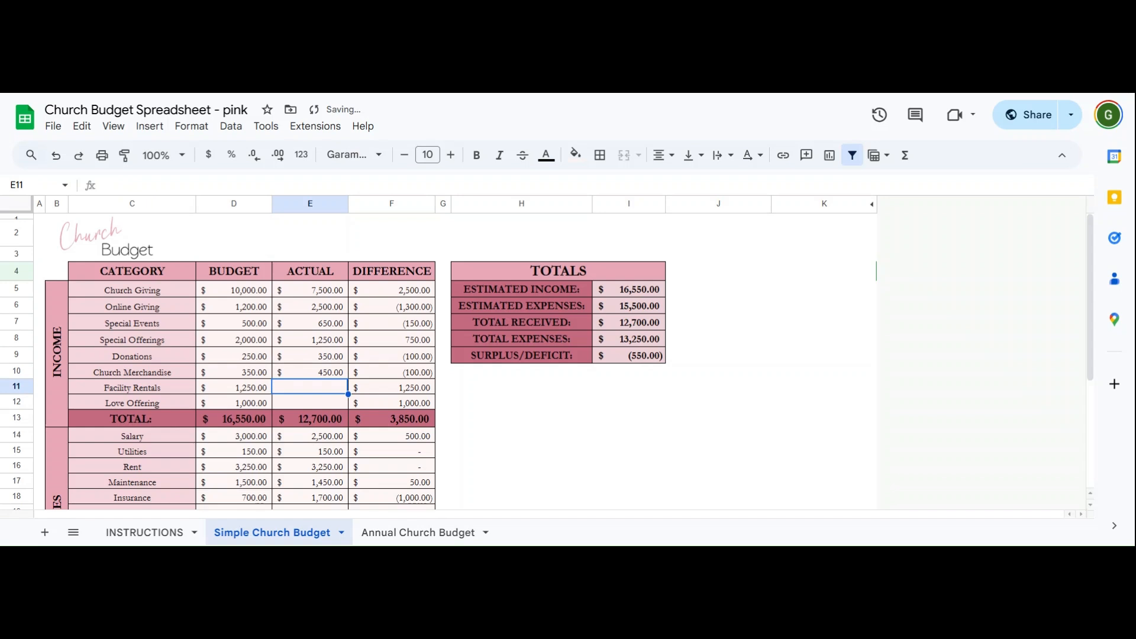
Step: Enter actual income amounts of 3000 for Facility Rentals and 500 for Love Offering
text(3000)
key(Return)
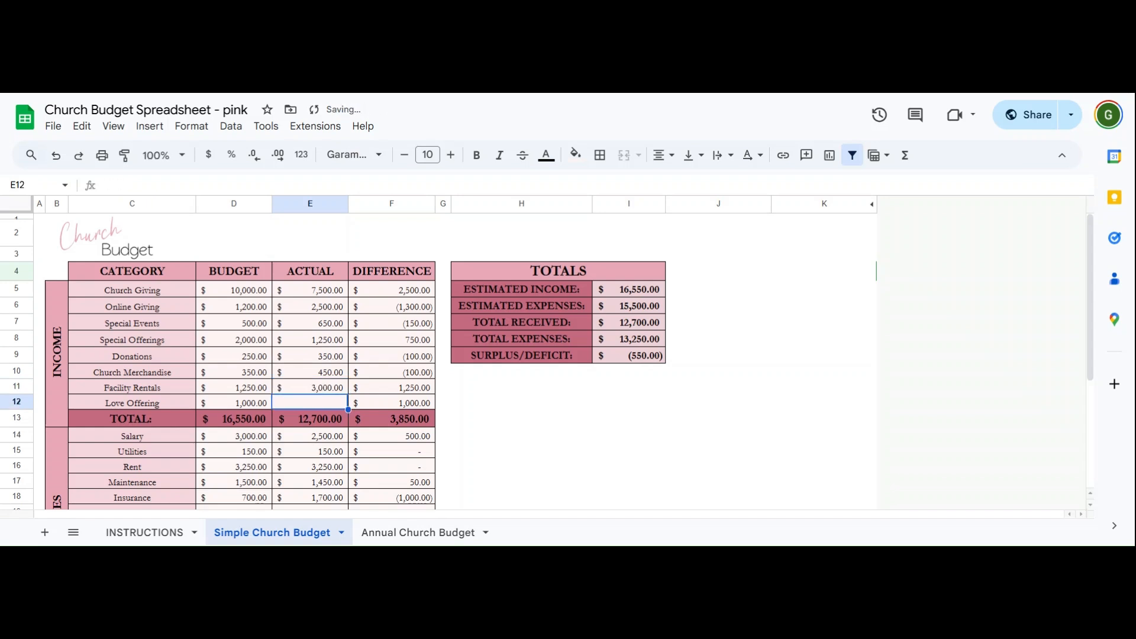
text(500)
key(Return)
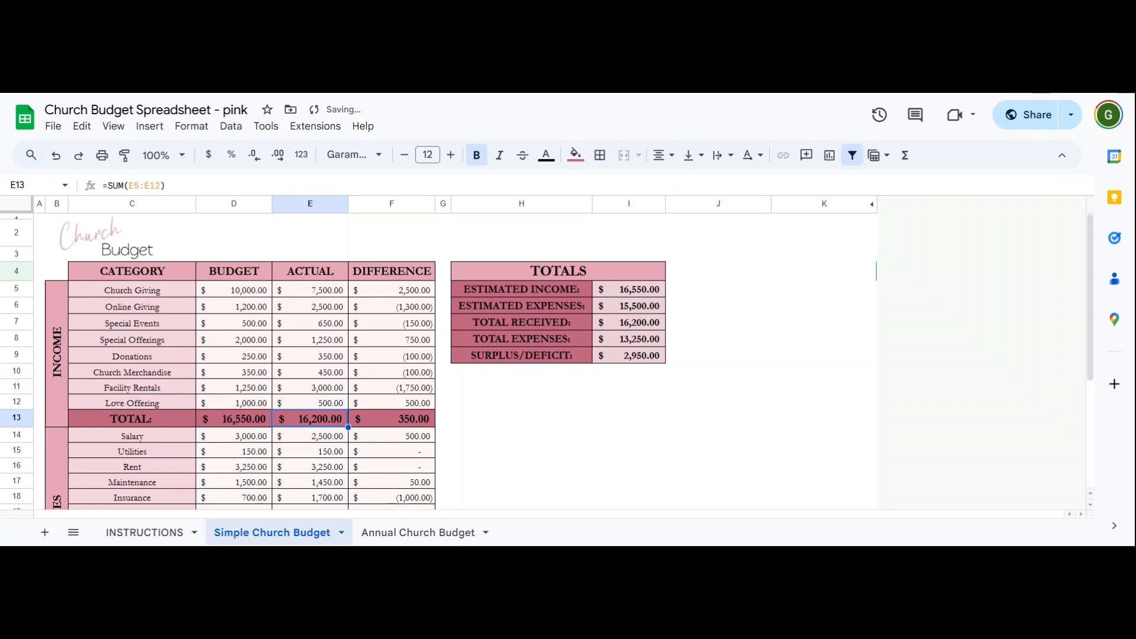
Step: Compare the Church Giving budget, actual and difference cells, and check the formula of the income Difference total
click(414, 290)
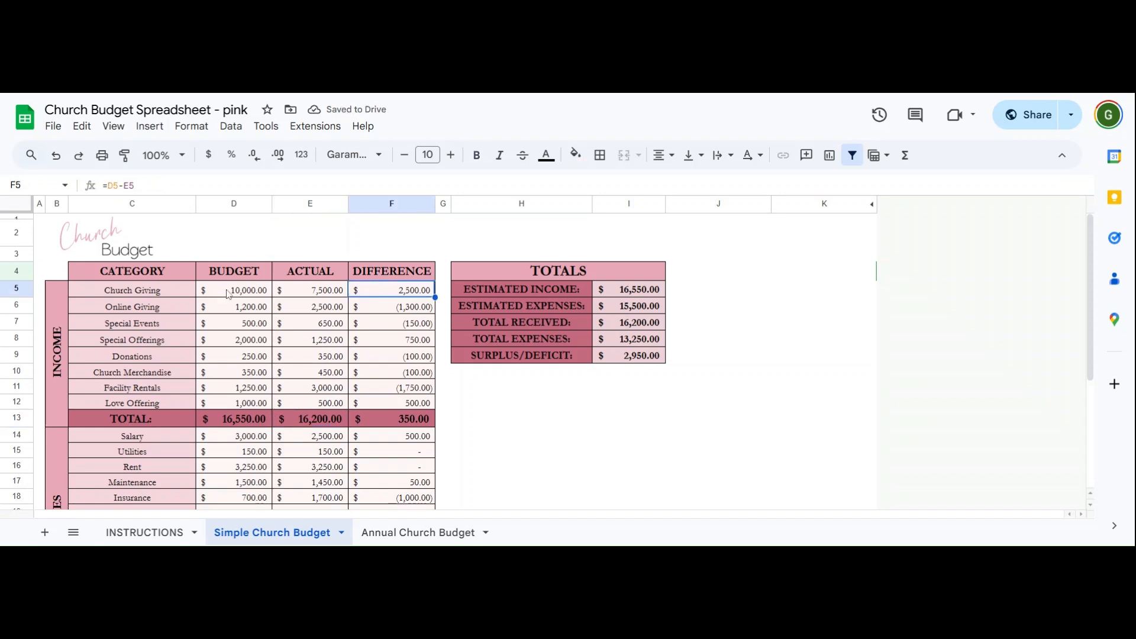
click(229, 294)
click(316, 291)
click(374, 291)
click(398, 420)
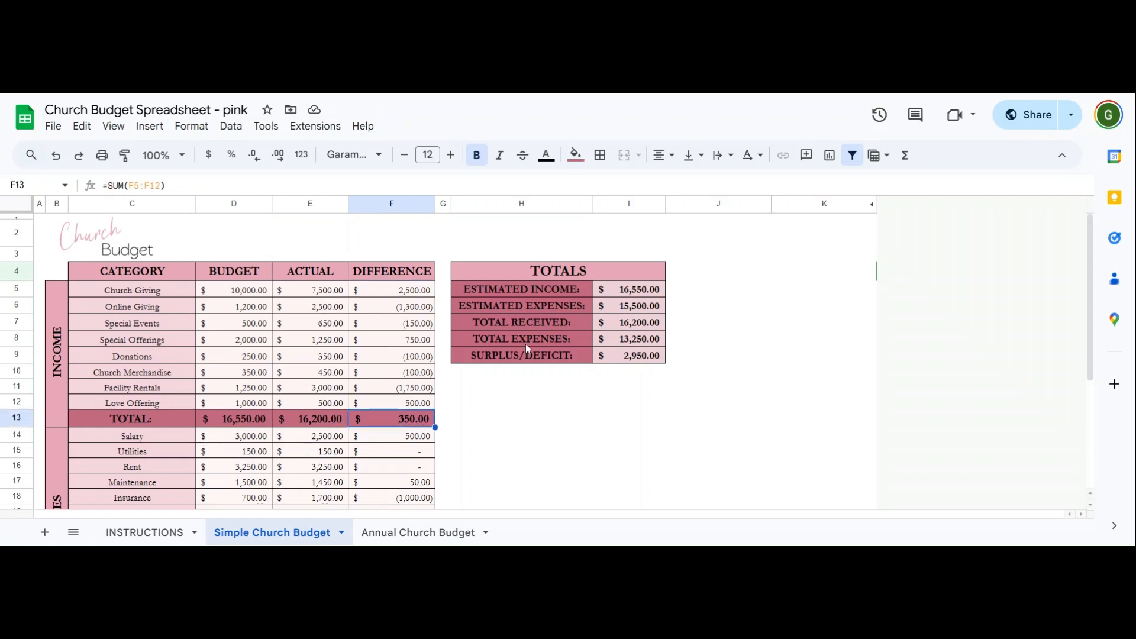
Step: Trace the Estimated Income formula to the budgeted income amounts, and review the actual income amounts and their total
click(615, 294)
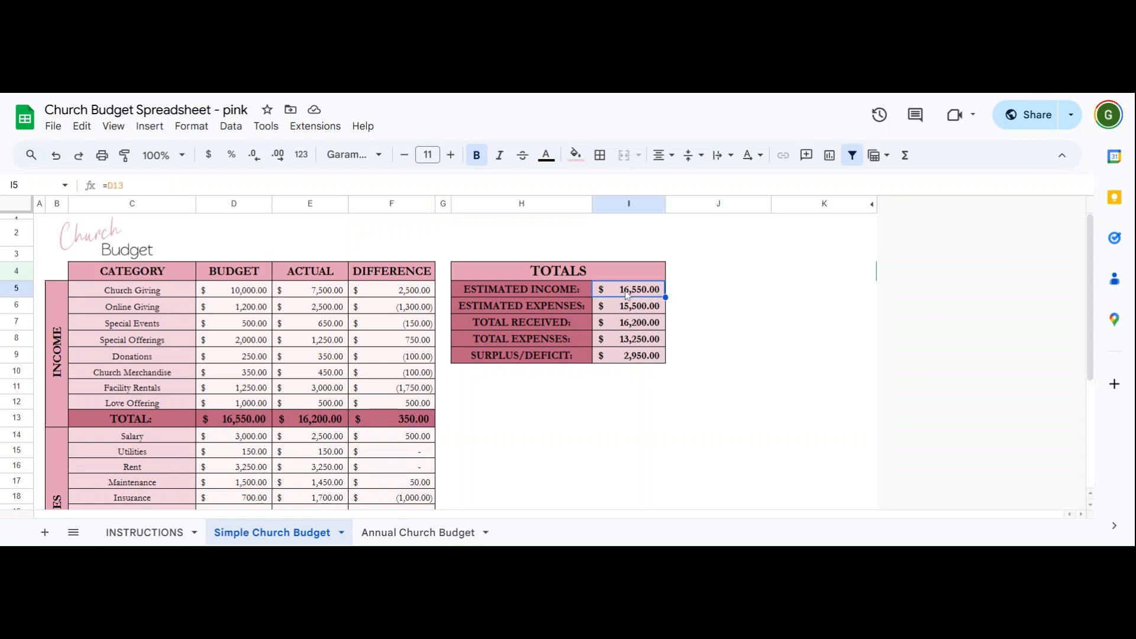
click(232, 425)
drag(255, 291, 255, 404)
click(615, 307)
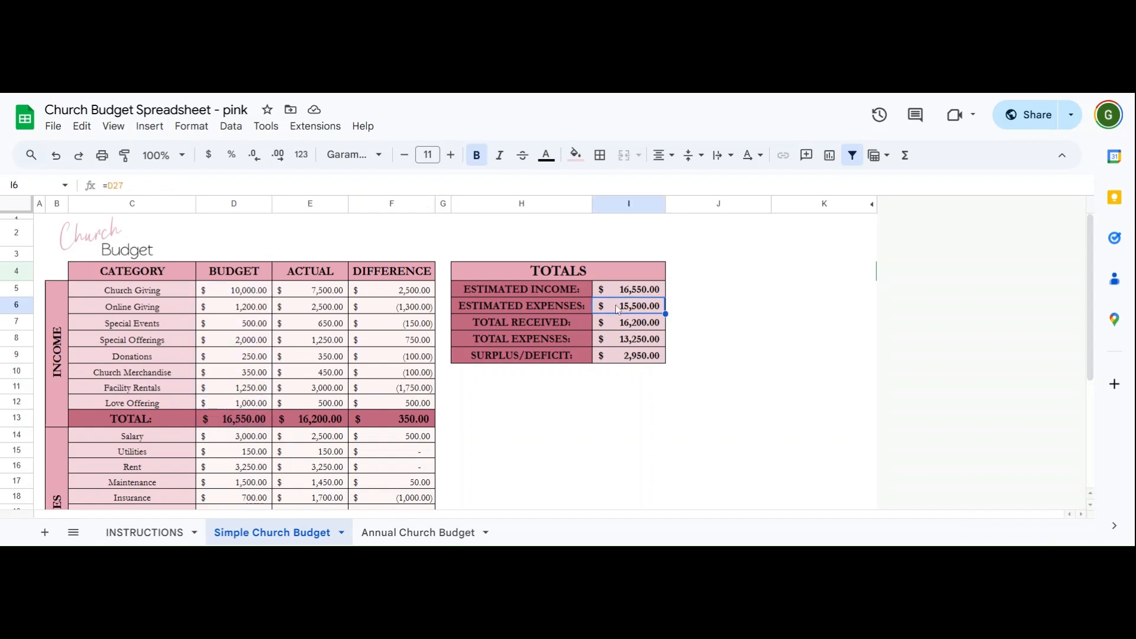
click(308, 423)
drag(332, 291, 333, 405)
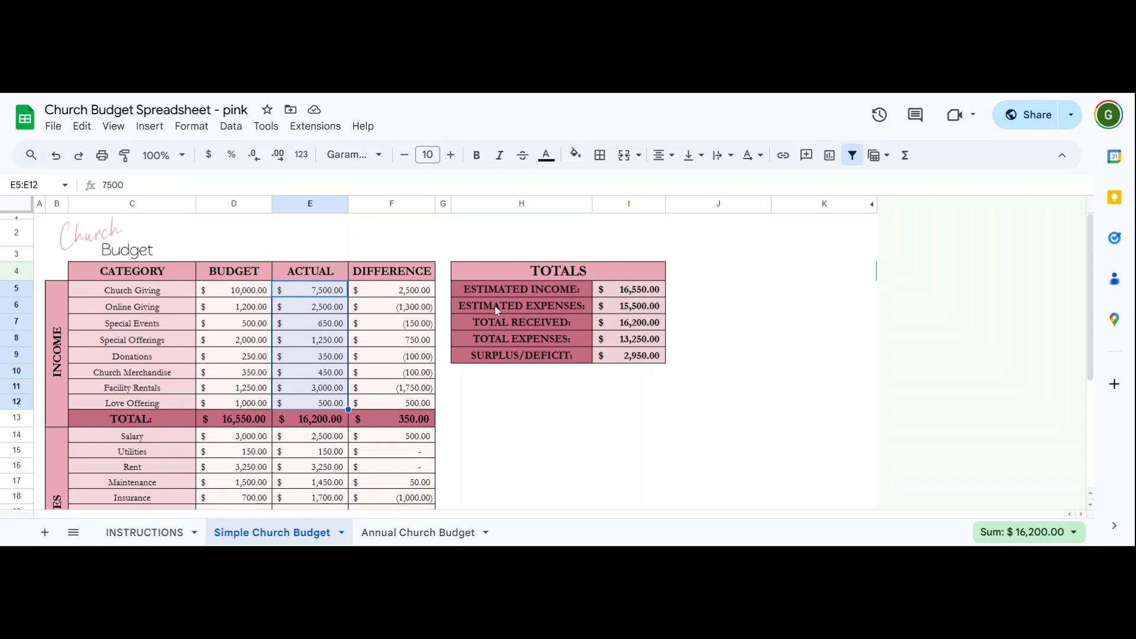
Step: Trace the Estimated Expenses formula to the expense budget total and the budgeted expense amounts it sums
scroll(307, 422, down, 1)
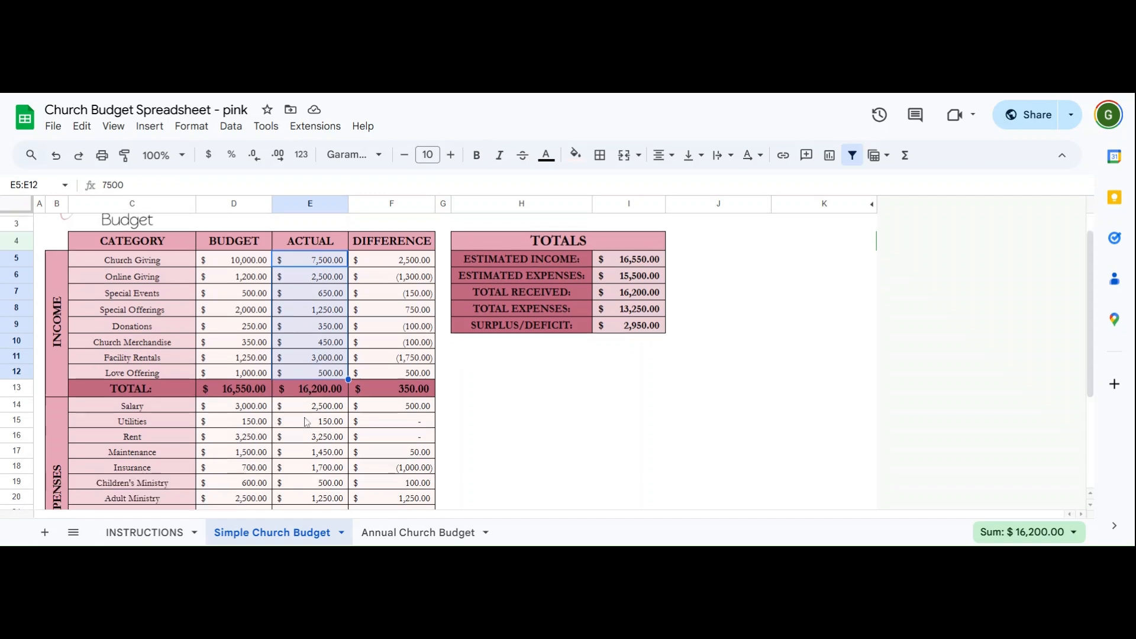
click(600, 275)
scroll(256, 402, down, 3)
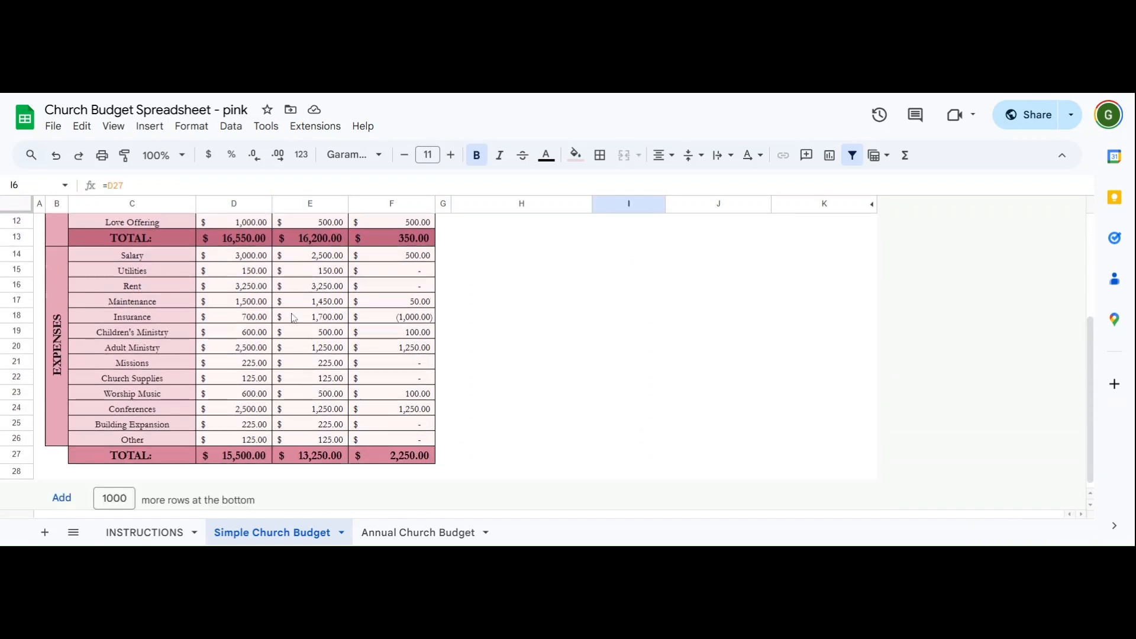
click(248, 455)
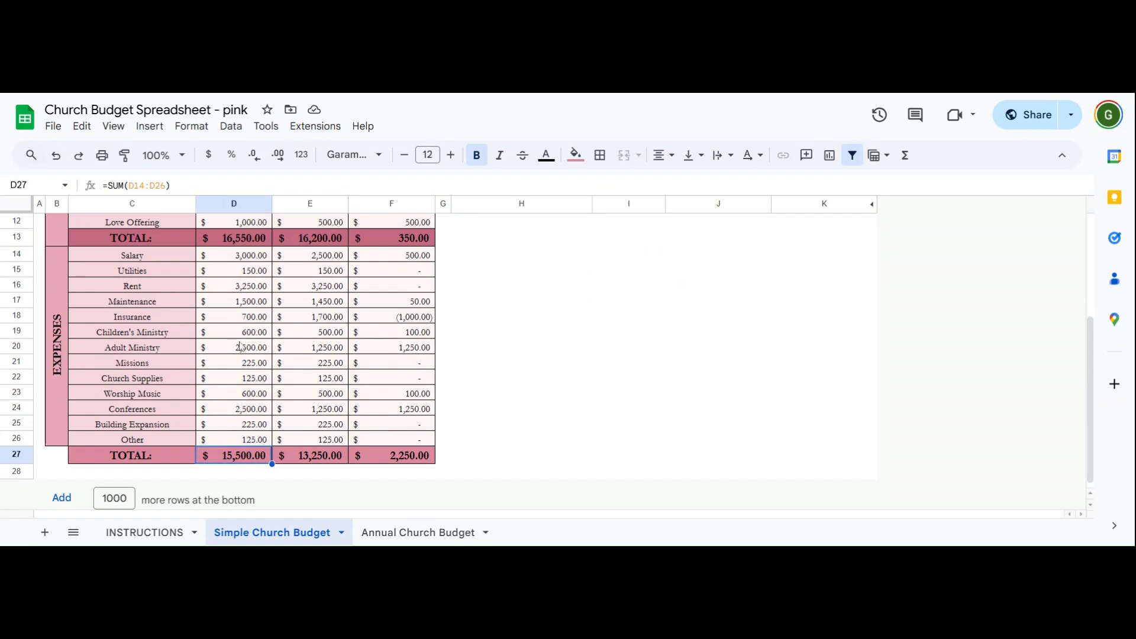
drag(246, 261, 247, 276)
scroll(246, 277, up, 5)
click(242, 271)
scroll(242, 278, down, 4)
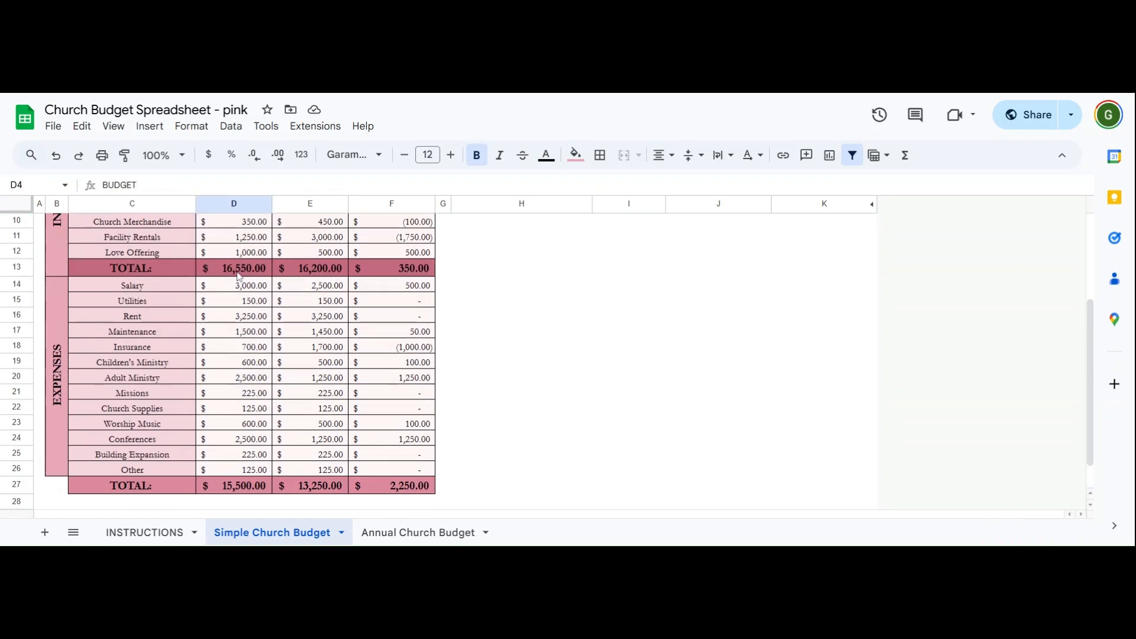
drag(244, 301, 245, 472)
click(253, 483)
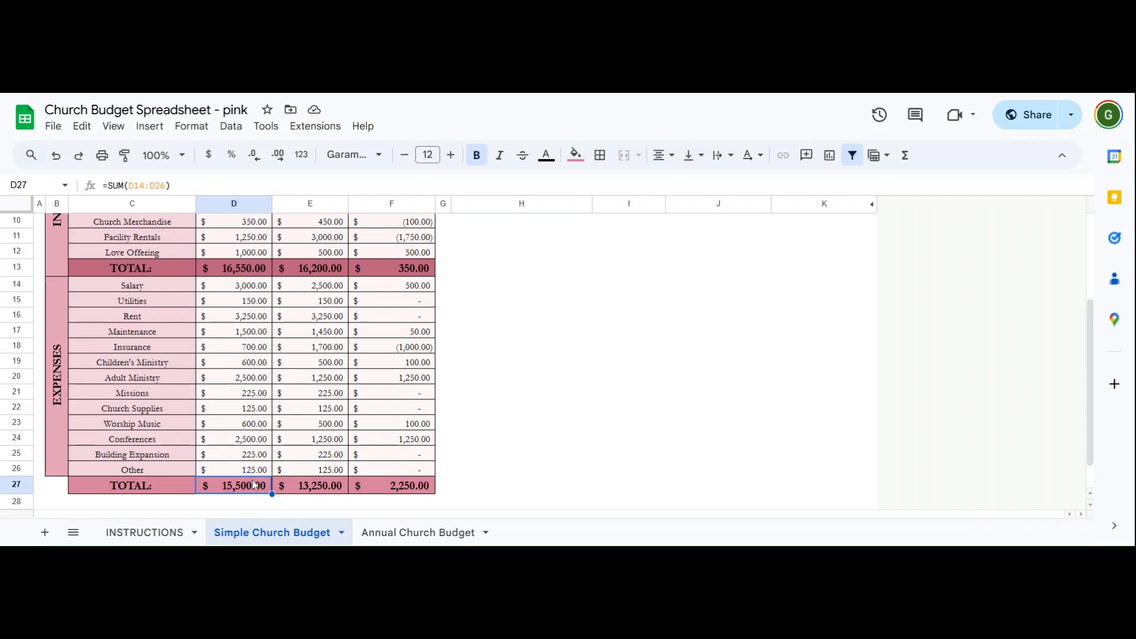
Step: Trace the Total Received and Total Expenses formulas to the actual income total and the actual expense total
scroll(559, 366, up, 2)
scroll(559, 366, up, 1)
click(620, 323)
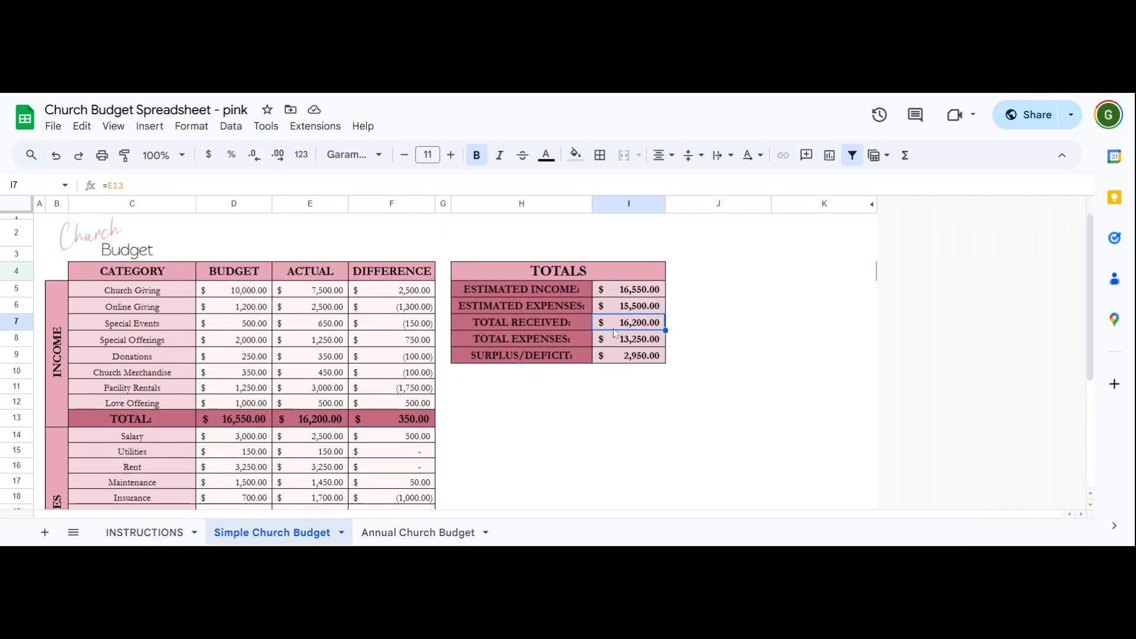
click(328, 423)
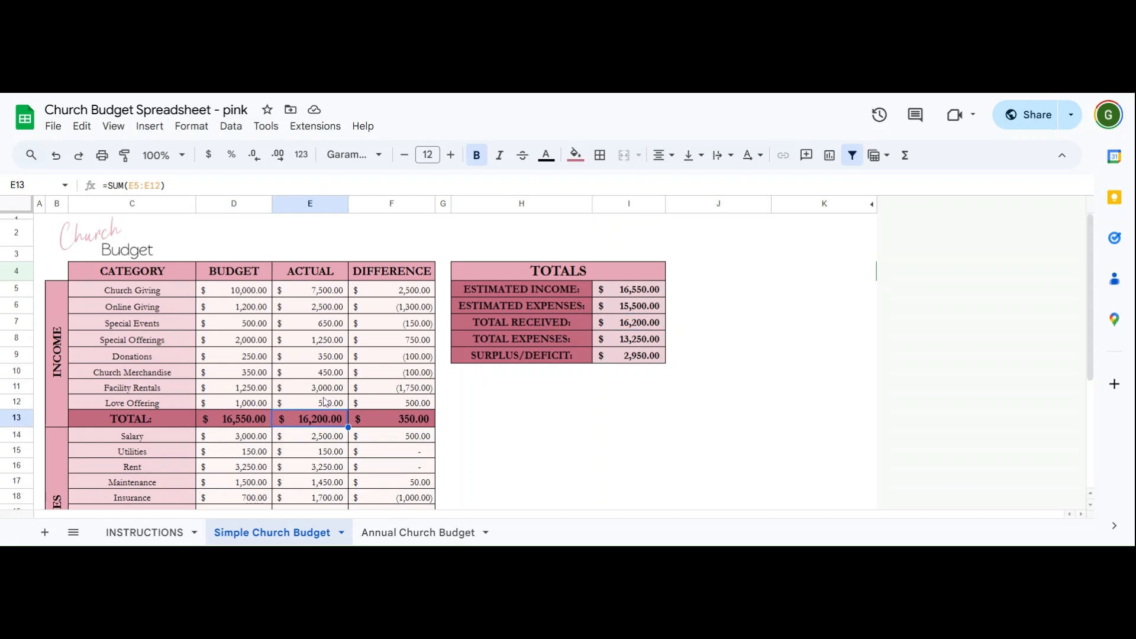
click(621, 345)
scroll(382, 402, down, 3)
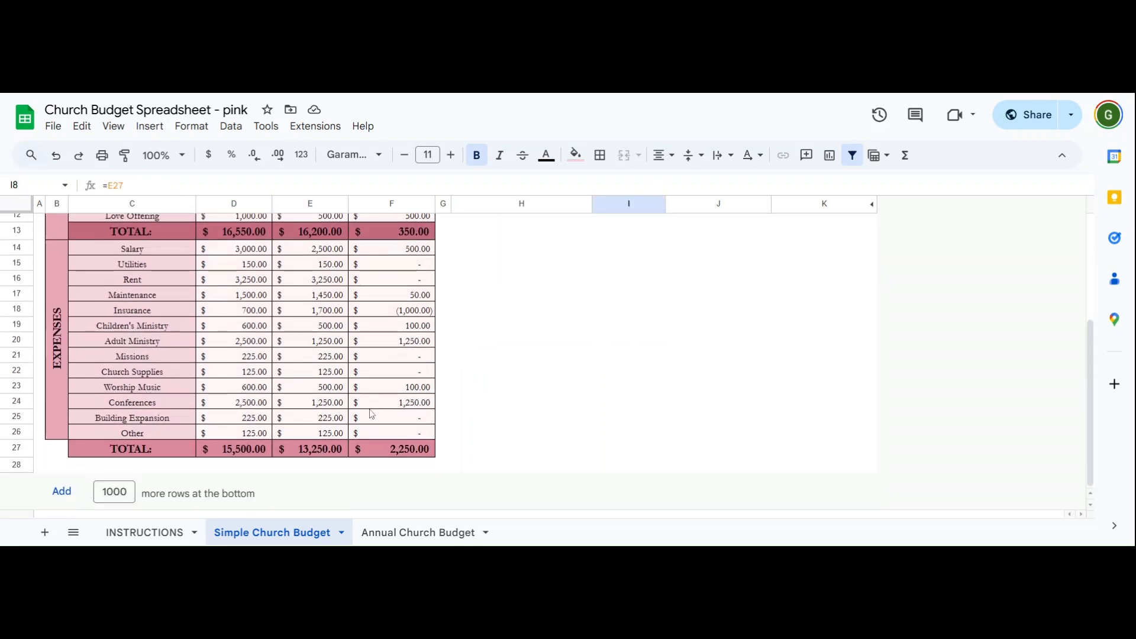
click(322, 455)
scroll(355, 415, up, 3)
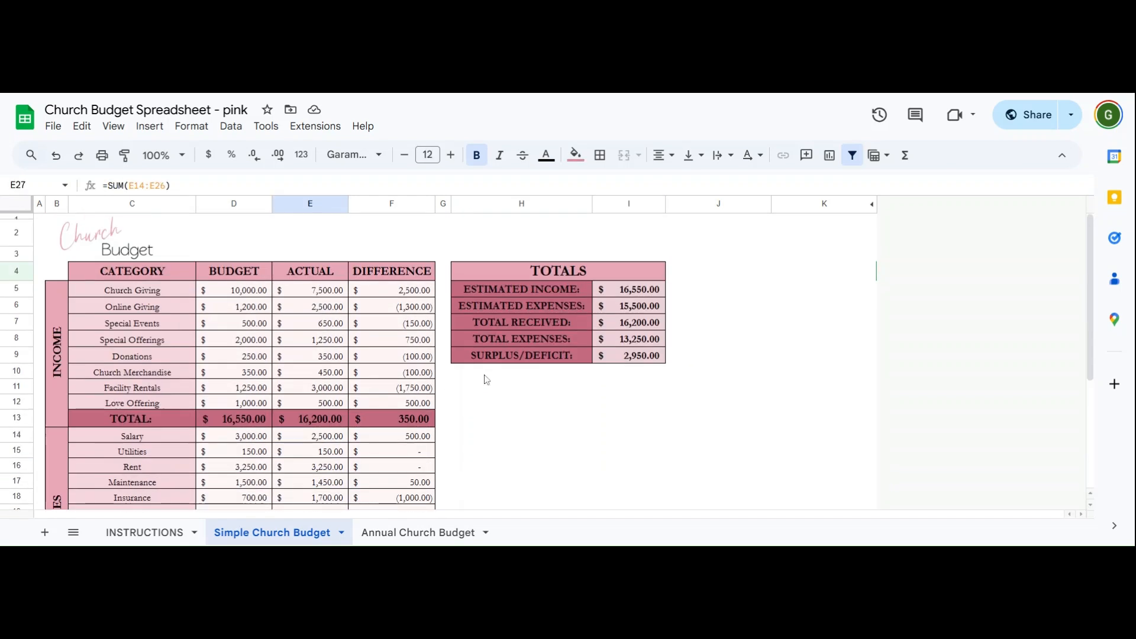
Step: Examine how Surplus/Deficit is calculated from Total Received and Total Expenses in the Totals table
click(628, 360)
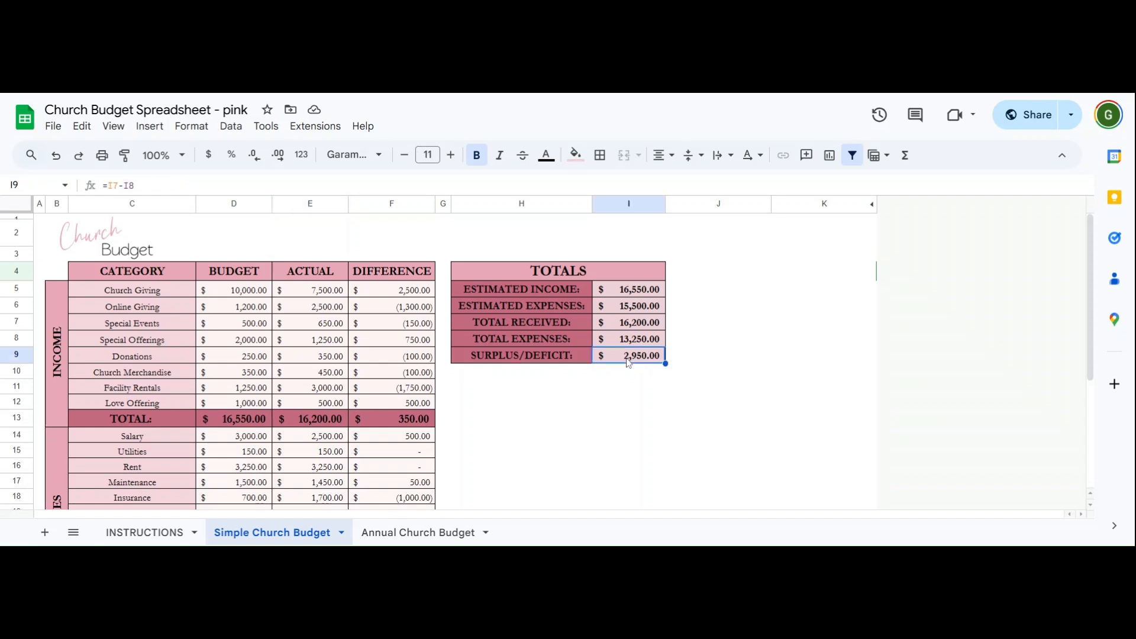
click(624, 294)
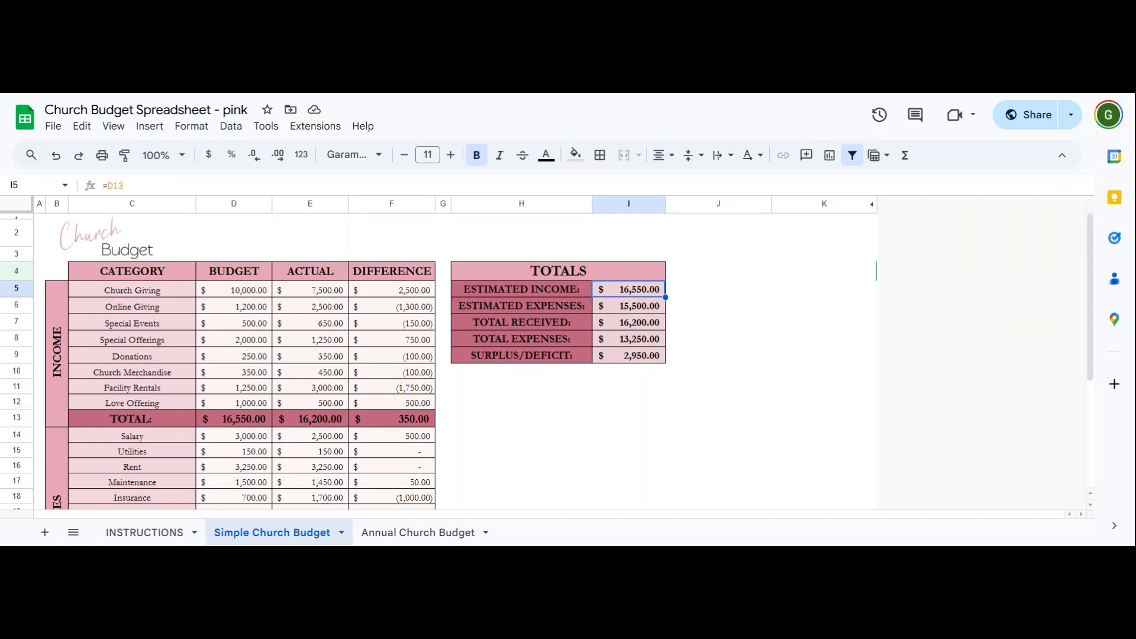
click(626, 334)
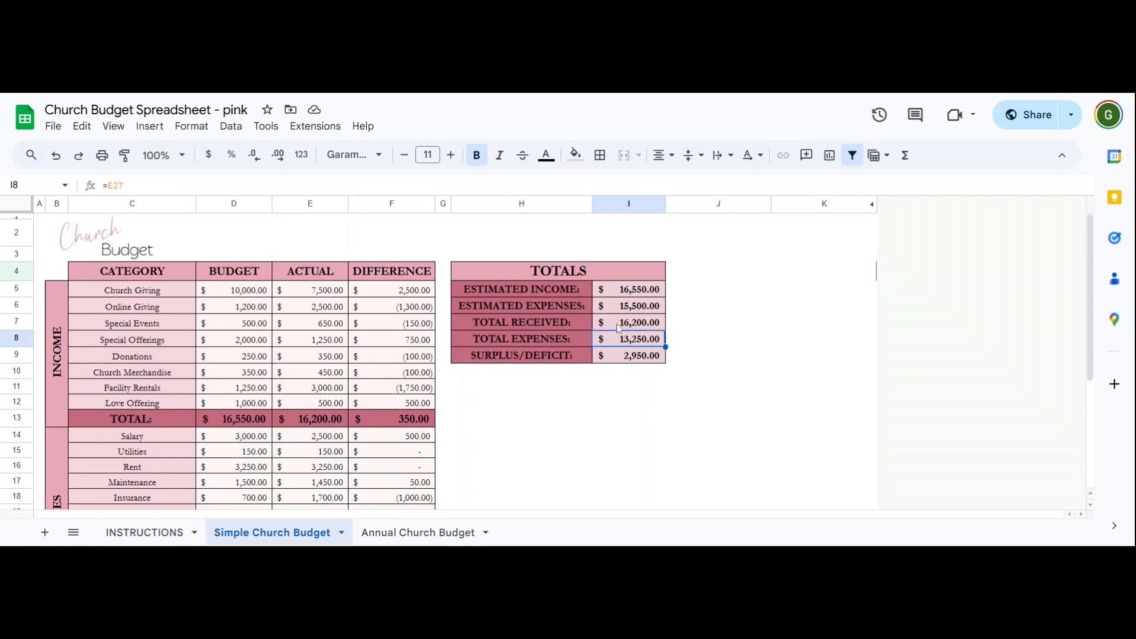
click(617, 325)
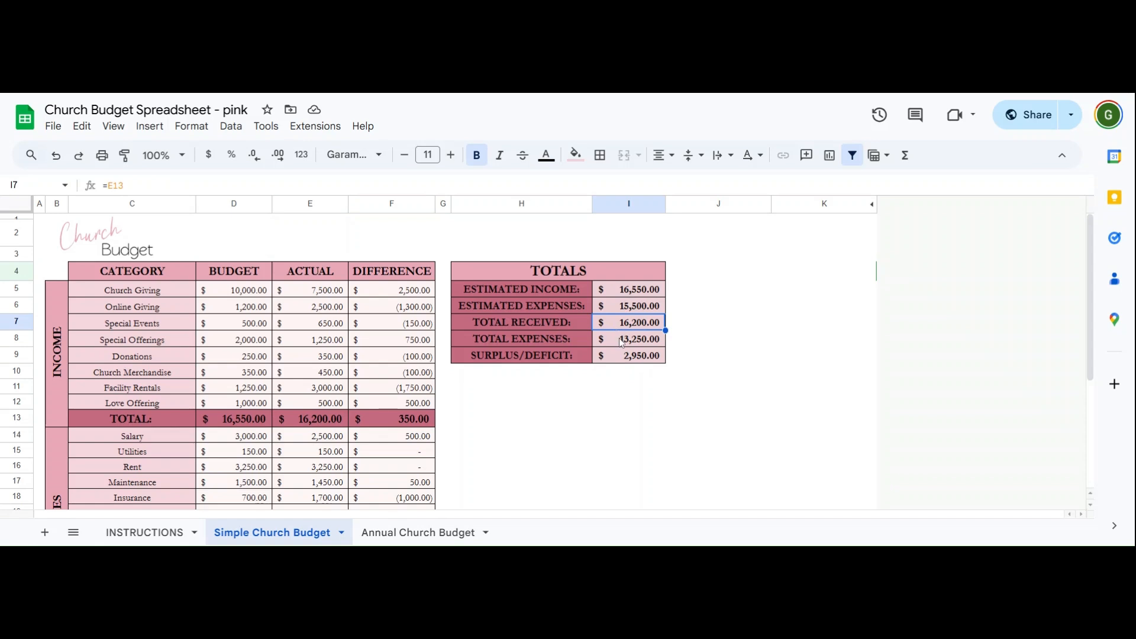
click(622, 342)
click(631, 360)
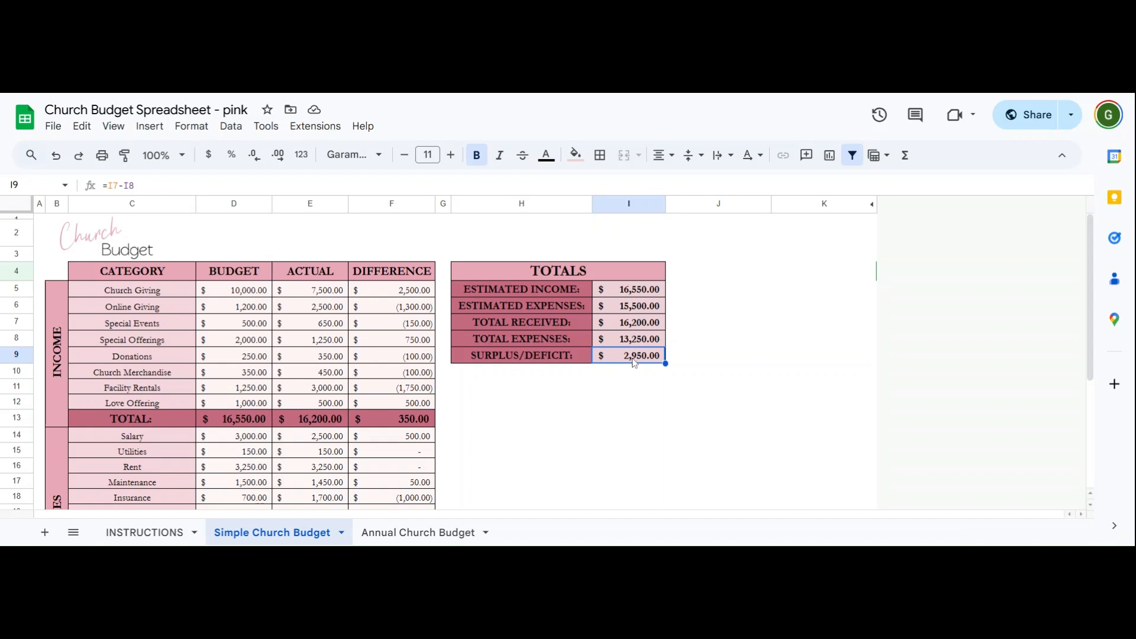
click(627, 320)
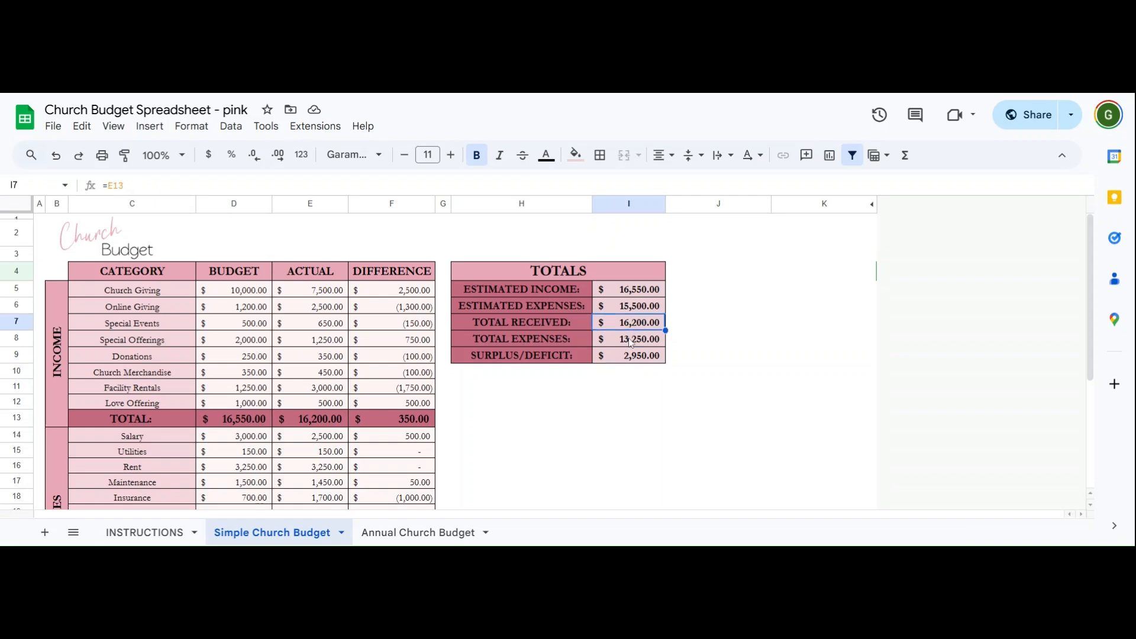
click(629, 342)
click(630, 357)
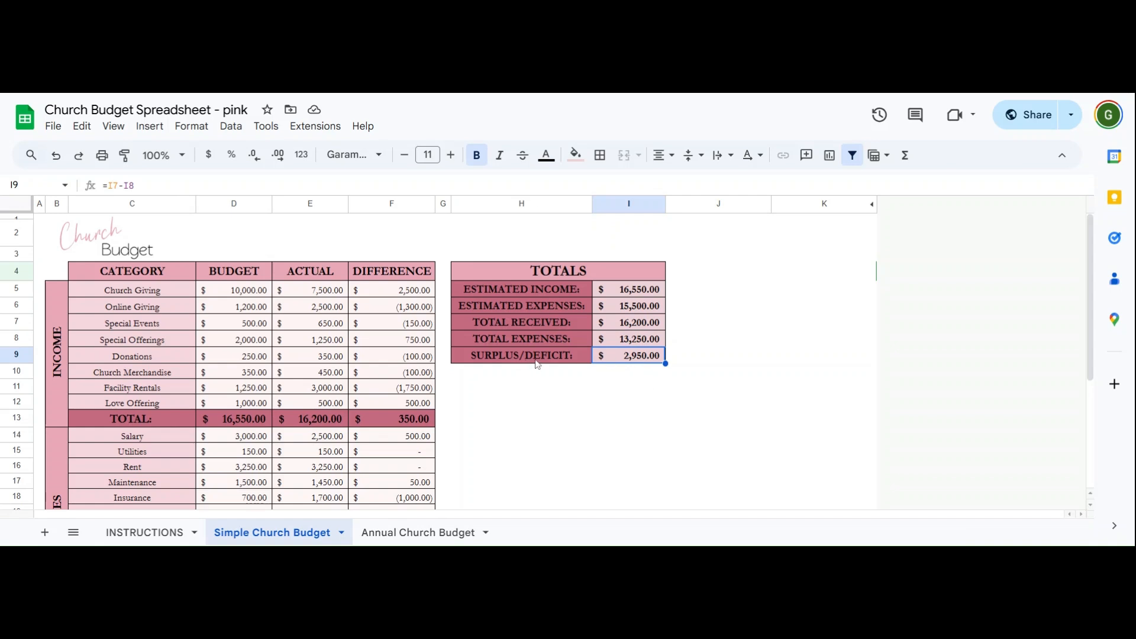
Step: Clear the category, budget and actual cells of all income rows (C5:E12) and expense rows (C14:E26)
click(381, 355)
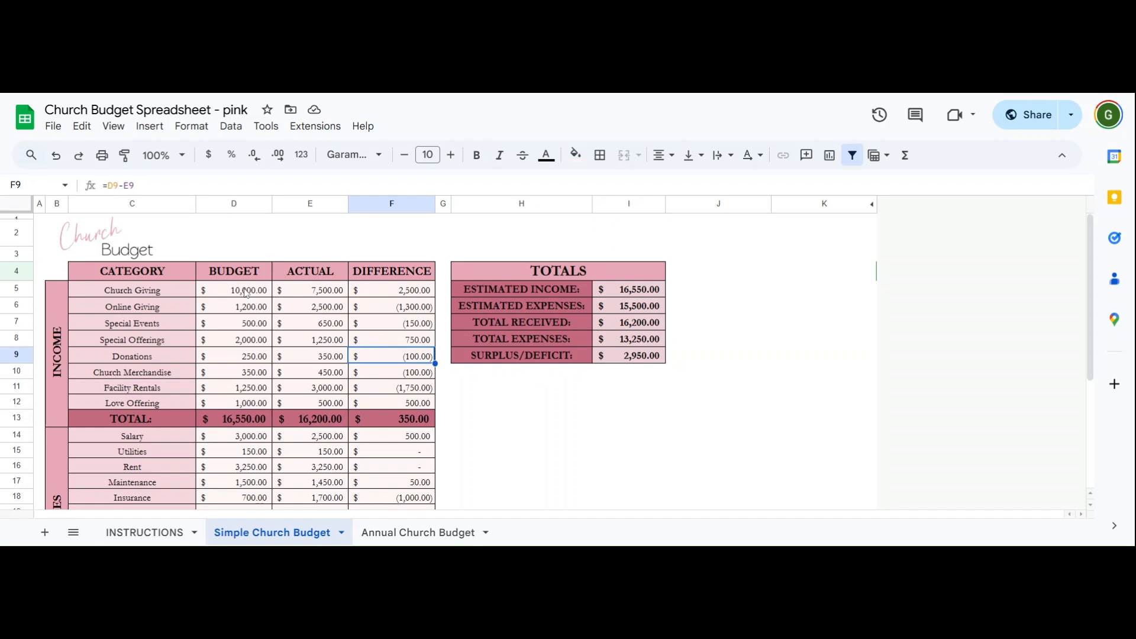
drag(175, 293, 341, 404)
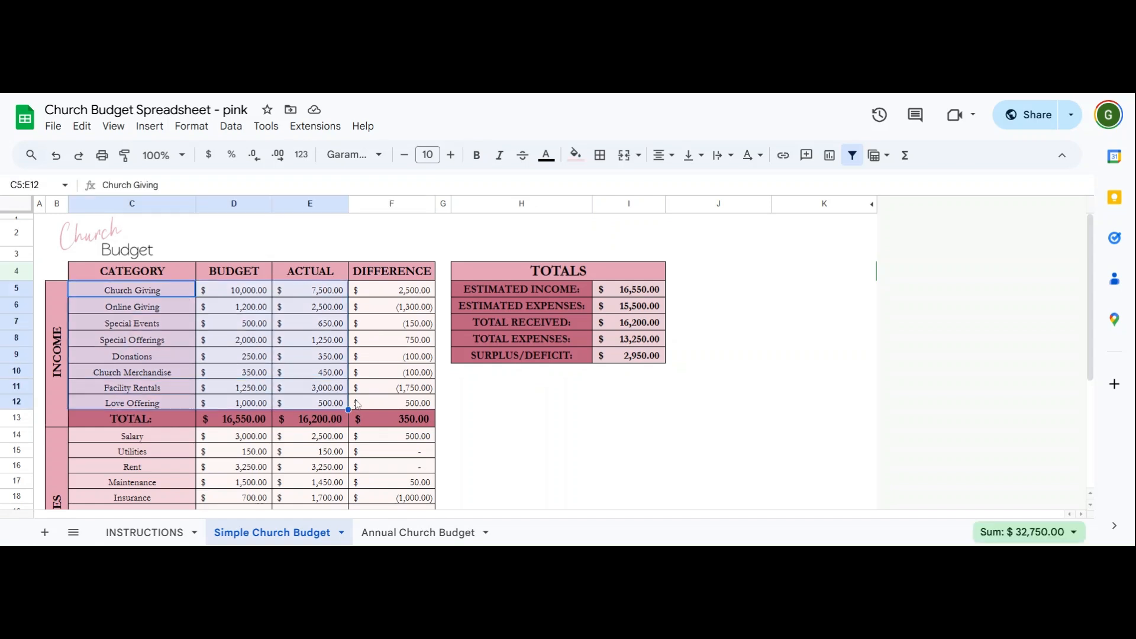
key(Delete)
scroll(163, 335, down, 3)
drag(140, 315, 335, 500)
key(Delete)
scroll(338, 432, down, 1)
scroll(336, 425, down, 2)
scroll(336, 425, up, 8)
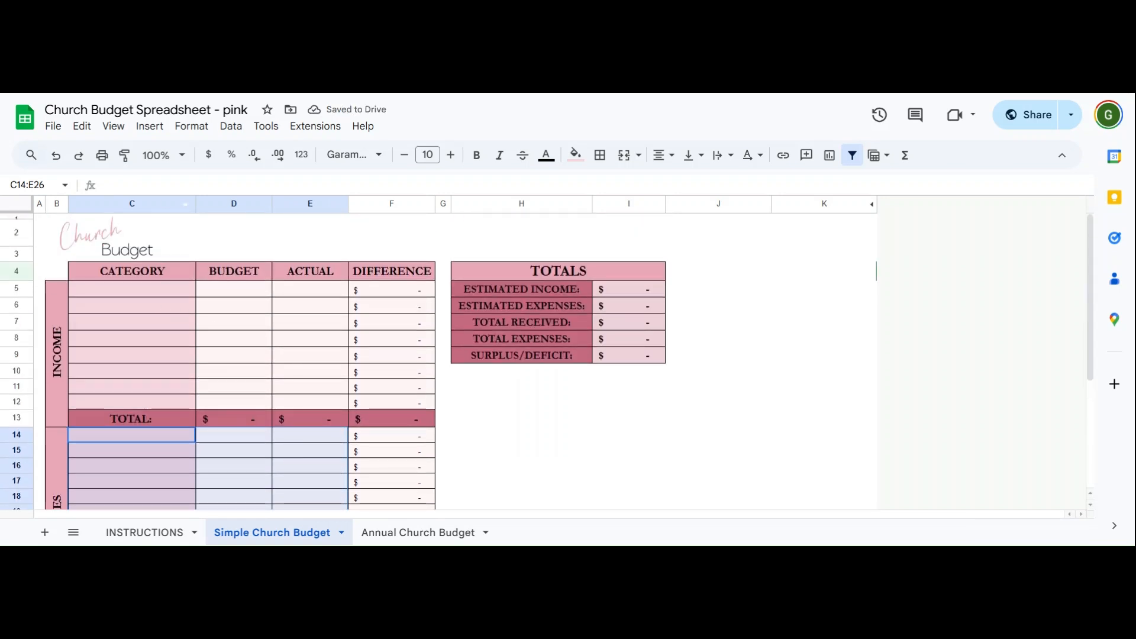
Step: Preview the blank sheet's printout at Normal (100%) scale in portrait and landscape orientation, and return to the sheet without printing
click(102, 156)
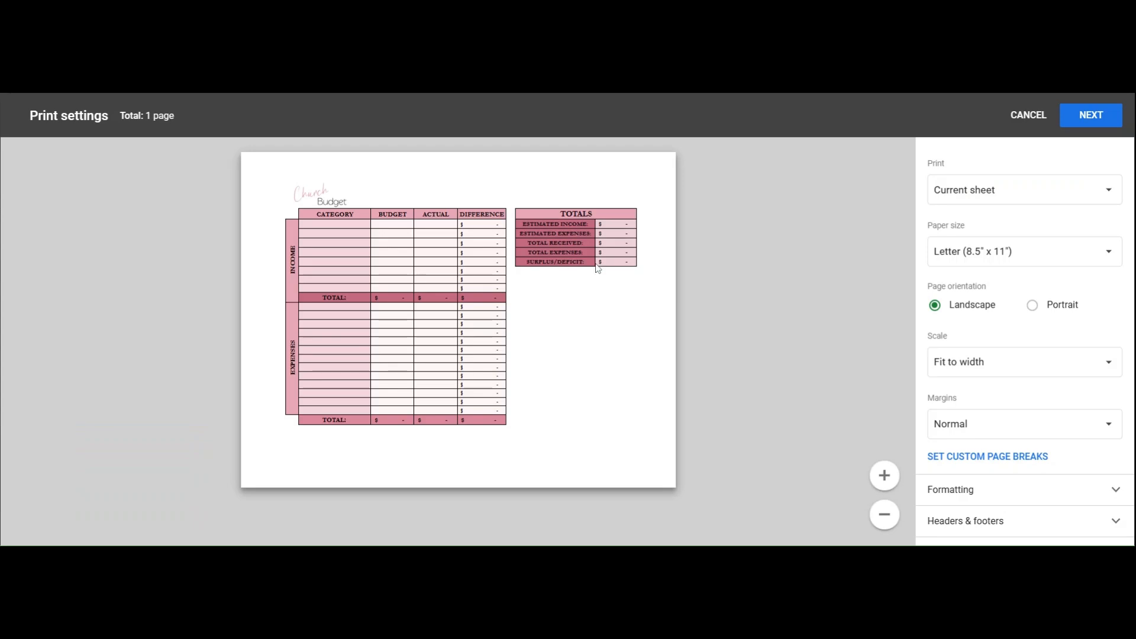
click(941, 362)
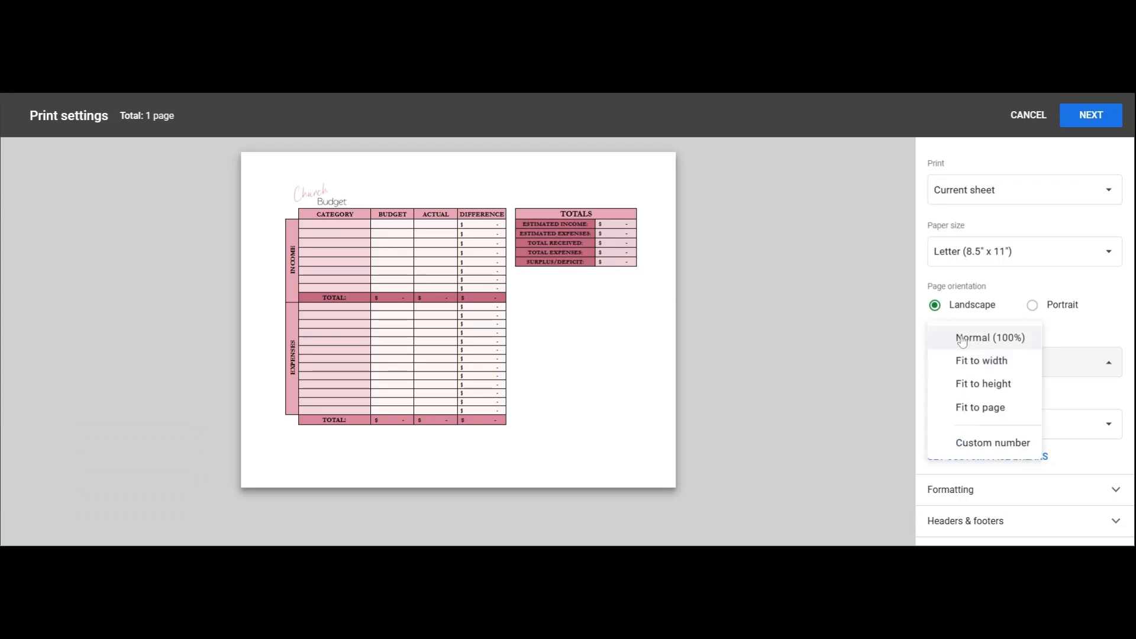
click(961, 336)
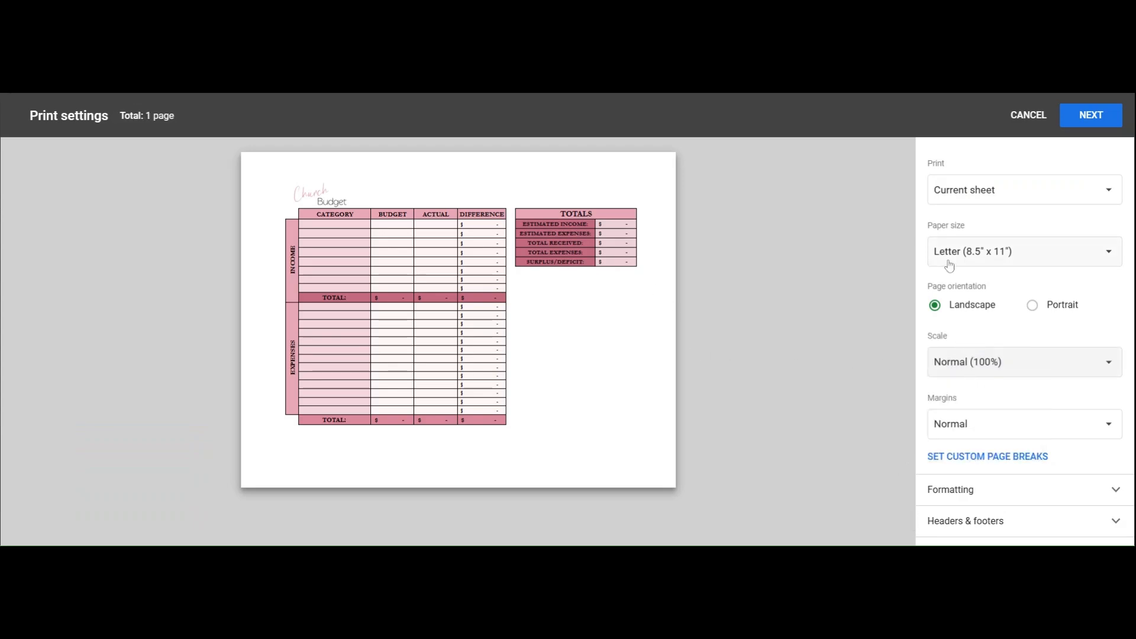
click(1033, 307)
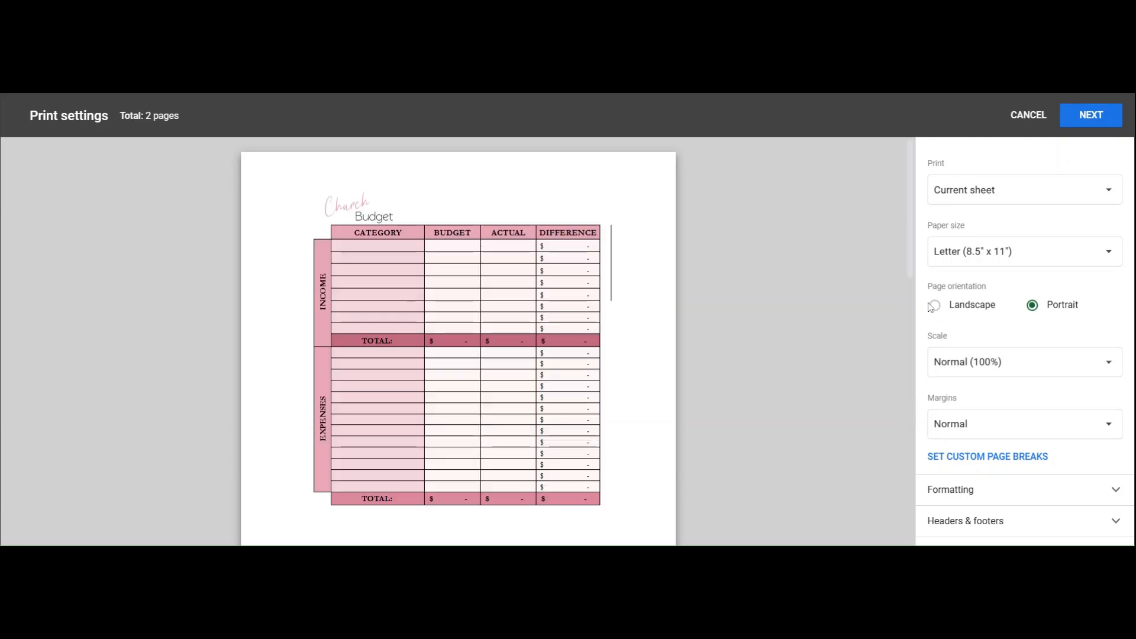
click(934, 306)
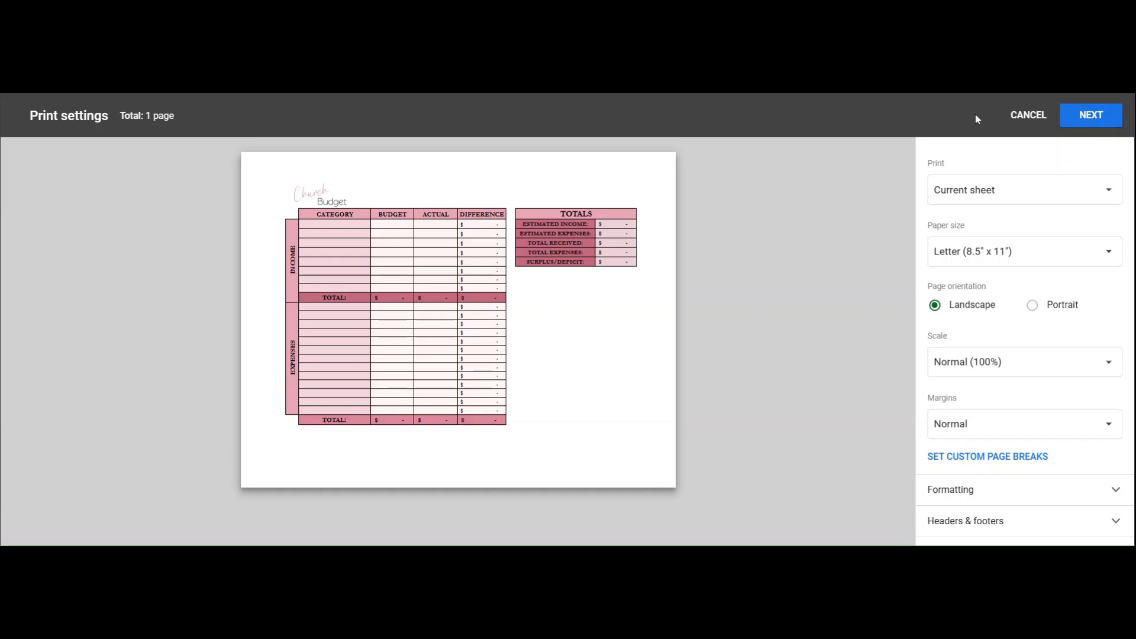
click(1028, 114)
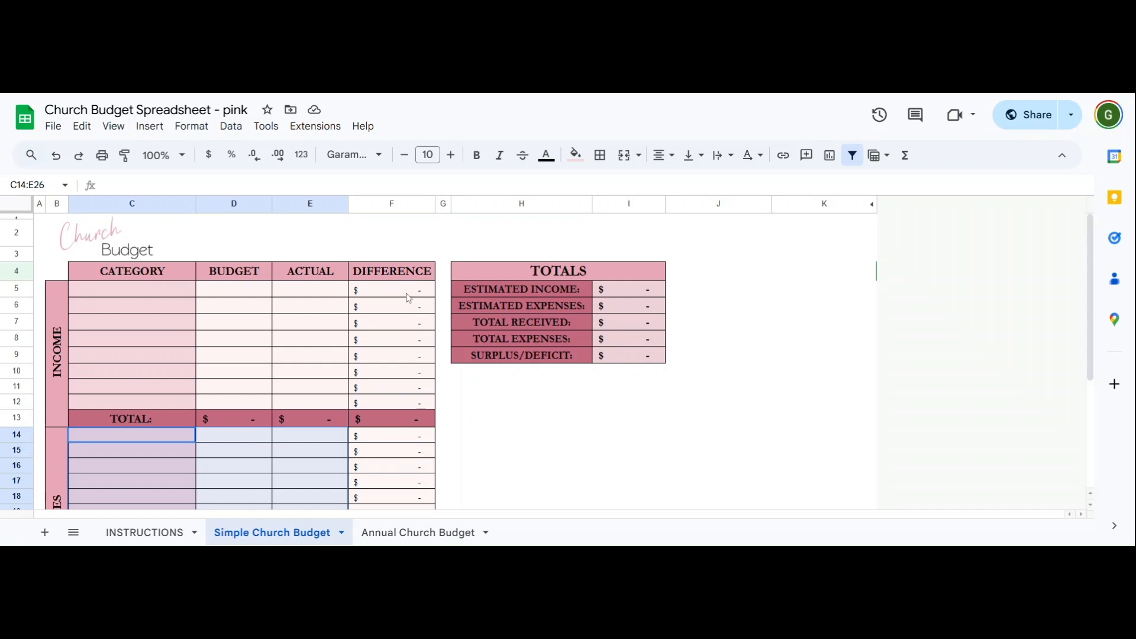
drag(407, 293, 411, 408)
key(Delete)
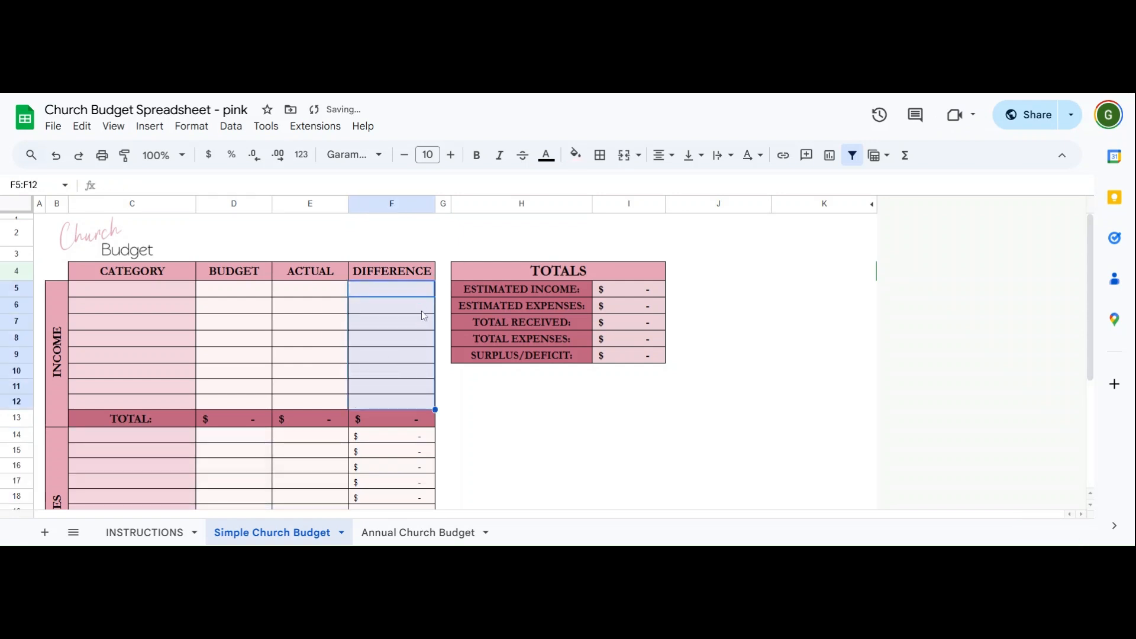
key(ctrl+z)
Step: Undo the clearing of the expense rows and the income rows to restore the sample data
key(ctrl+z)
key(ctrl+z)
click(395, 357)
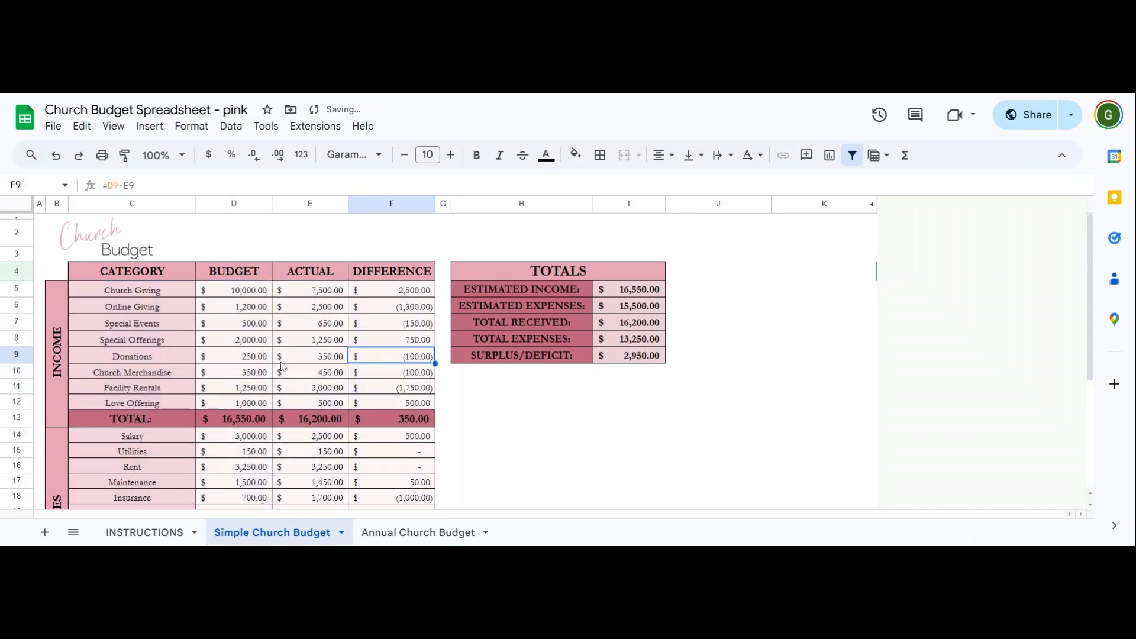
Step: Clear the category, budget and actual cells of the income rows below Church Giving (C6:E12)
click(191, 312)
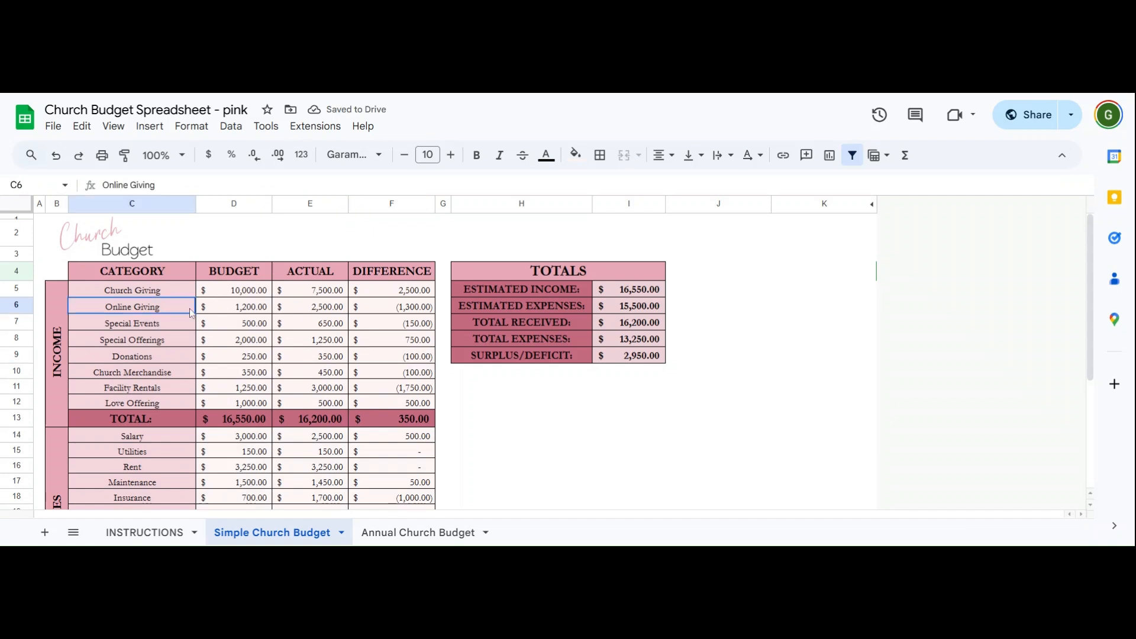
drag(191, 312, 322, 404)
key(Delete)
Step: Clear the category, budget and actual cells of the expense rows below Salary (C15:E26)
scroll(319, 379, down, 1)
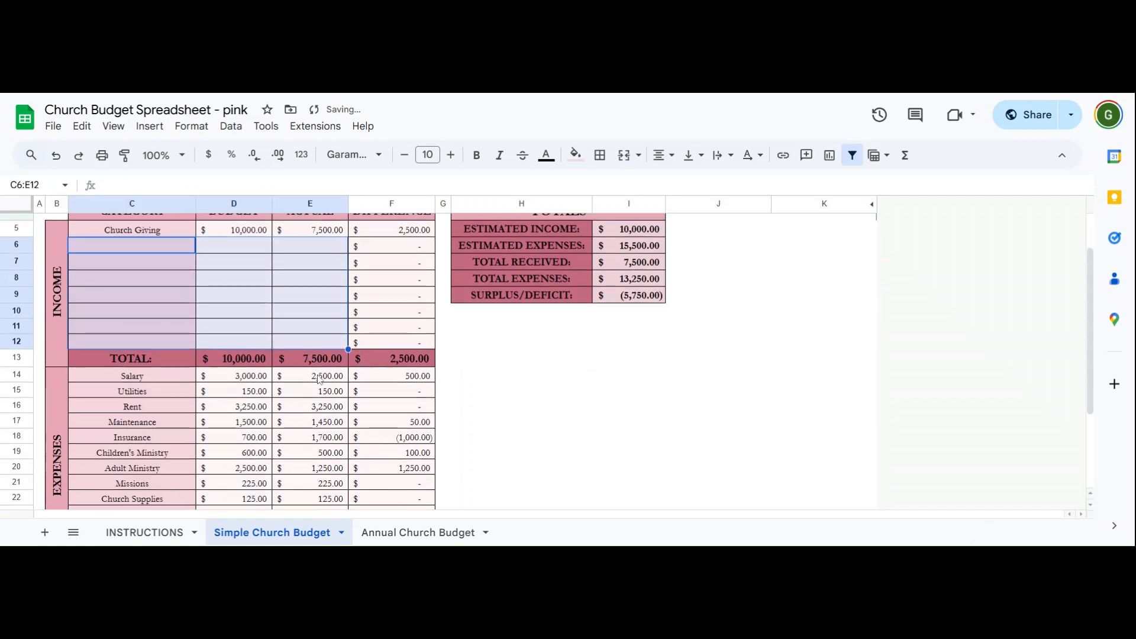
scroll(320, 379, down, 1)
drag(152, 357, 308, 467)
scroll(285, 408, down, 2)
key(Delete)
scroll(298, 410, up, 3)
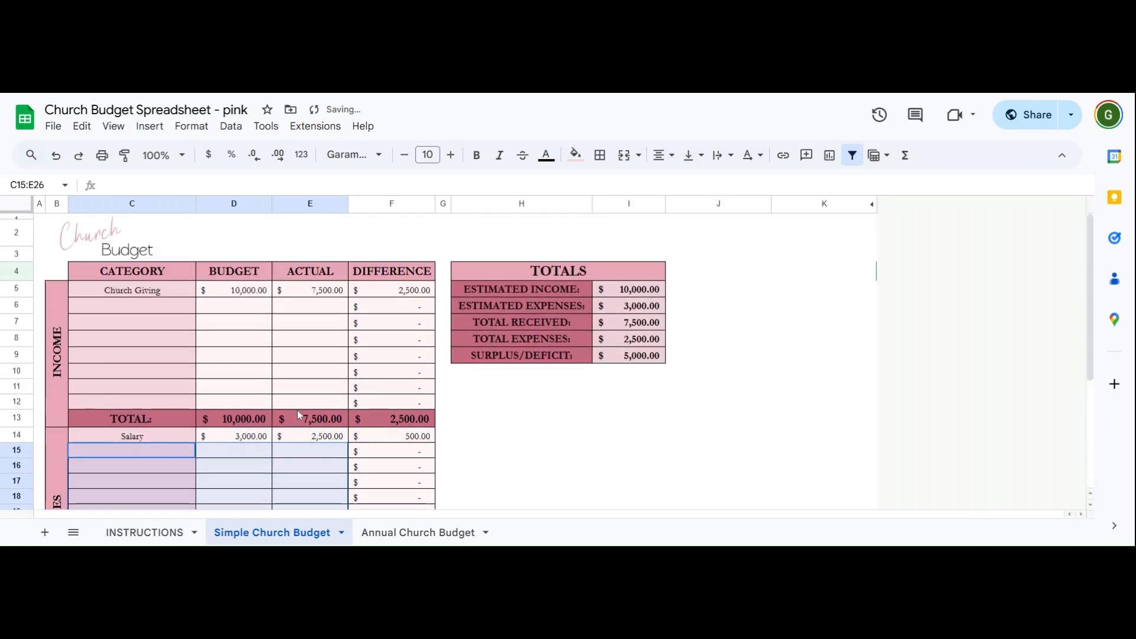
click(296, 405)
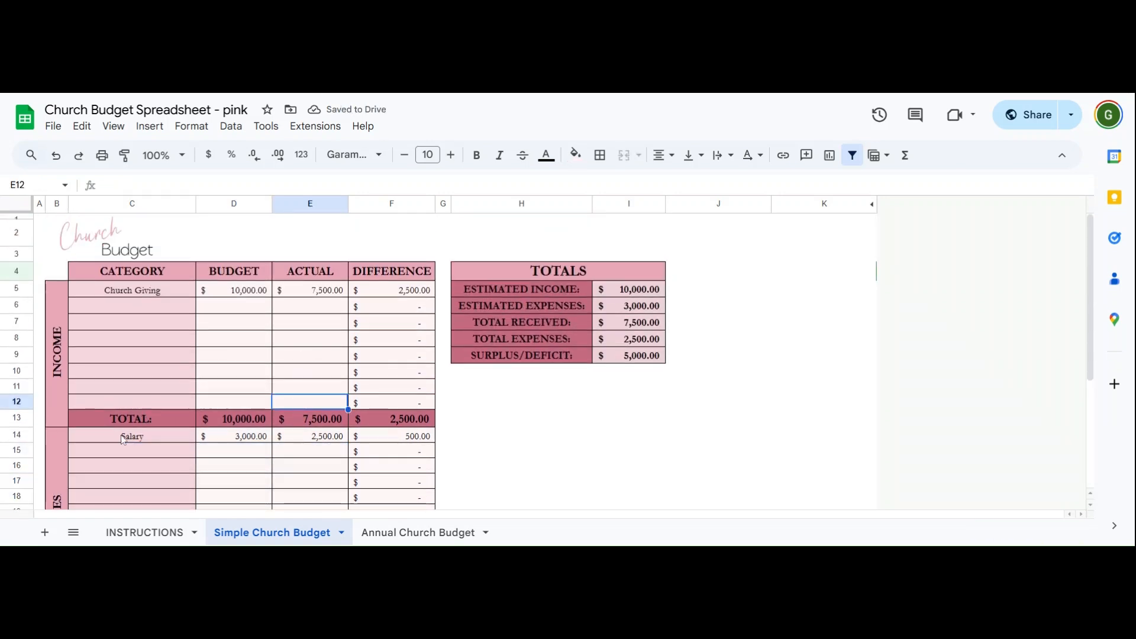
Step: Clear the category, budget and actual cells of the Salary row (C14:E14) and check the emptied expenses section
drag(123, 440, 343, 441)
key(Delete)
click(207, 355)
scroll(204, 345, down, 1)
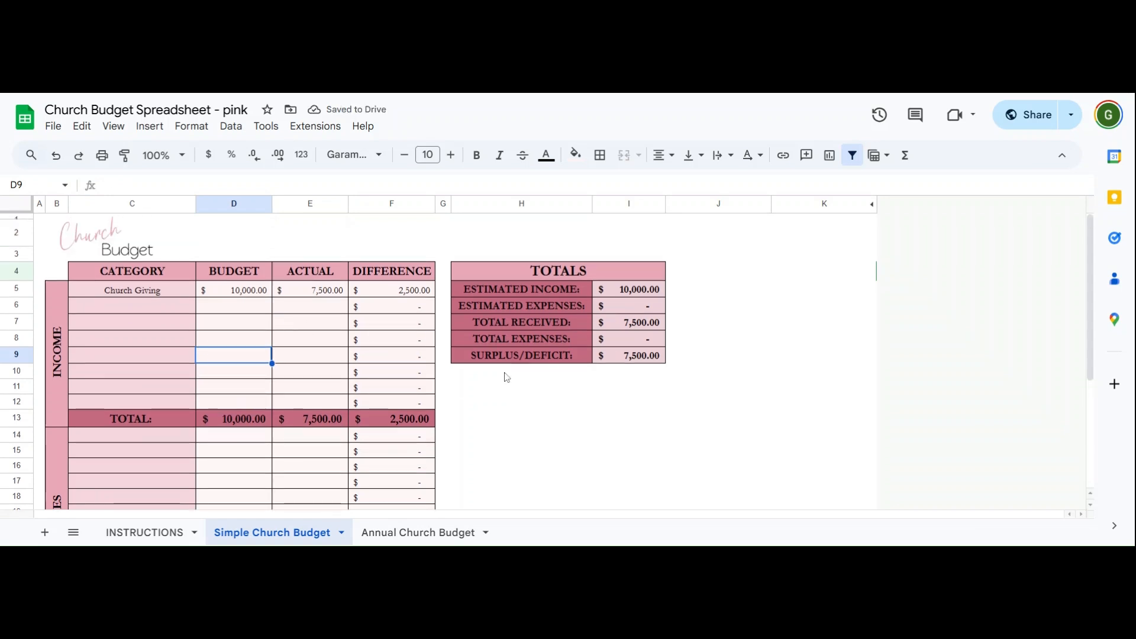
scroll(274, 441, down, 2)
scroll(274, 441, down, 2)
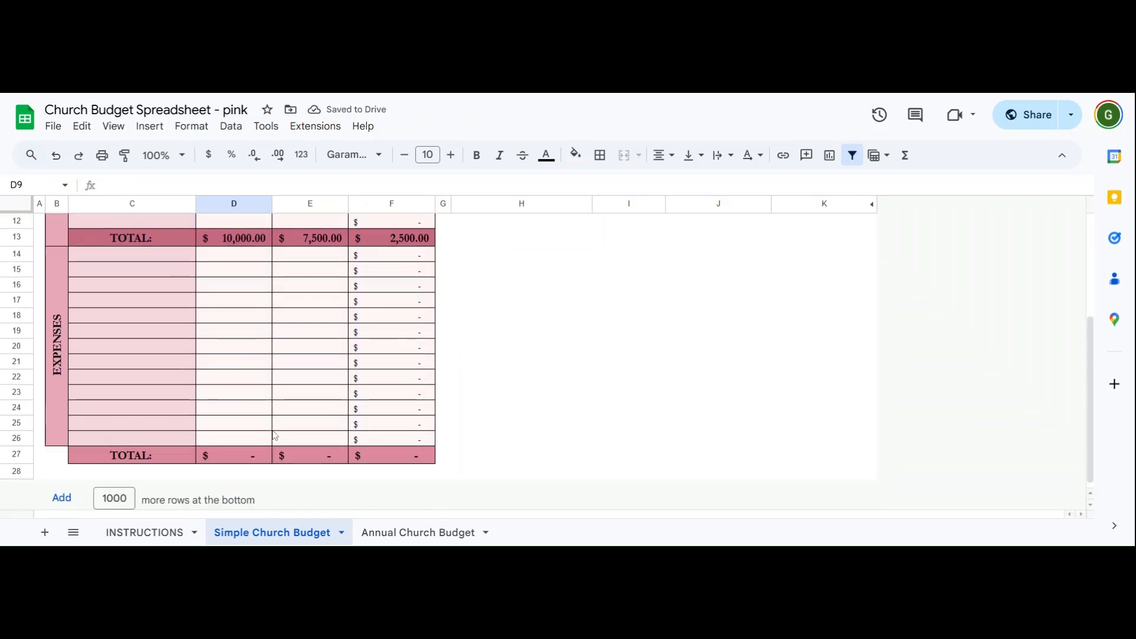
Step: Open the Annual Church Budget sheet and examine its income and expense category lists
click(384, 535)
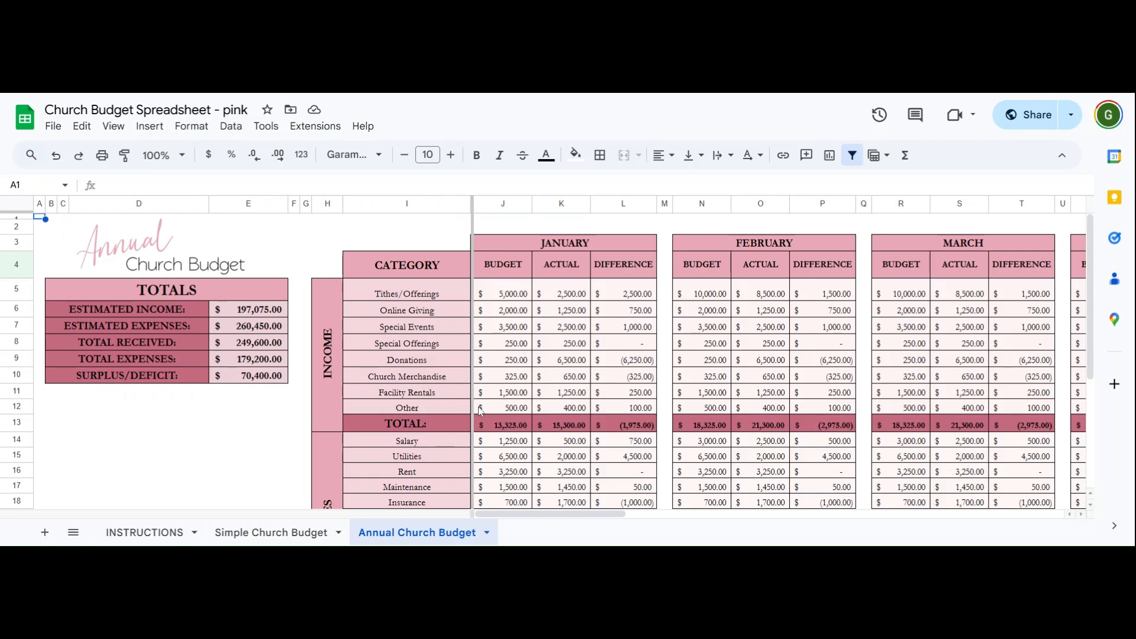
click(408, 260)
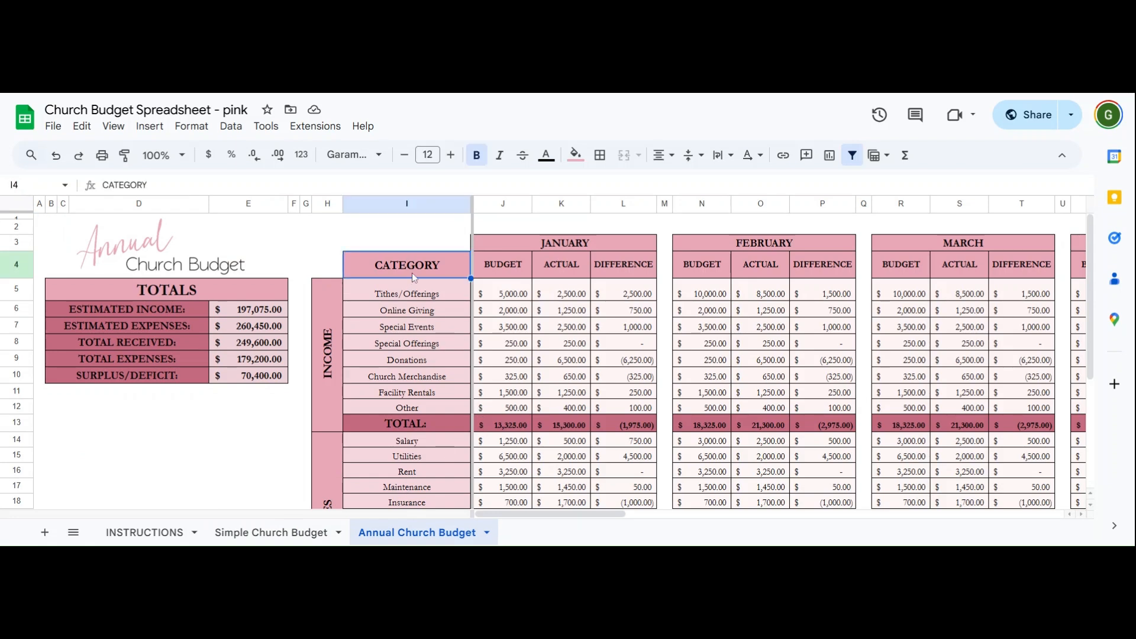
drag(411, 294, 410, 413)
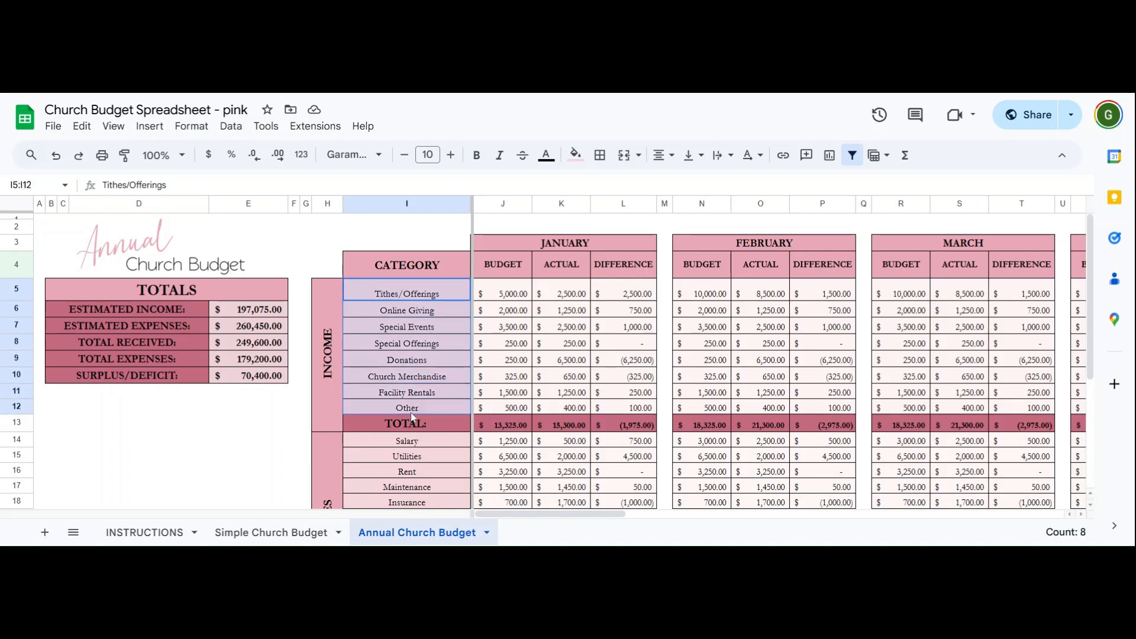
scroll(405, 361, down, 1)
scroll(404, 361, down, 1)
drag(407, 306, 415, 439)
scroll(416, 437, down, 1)
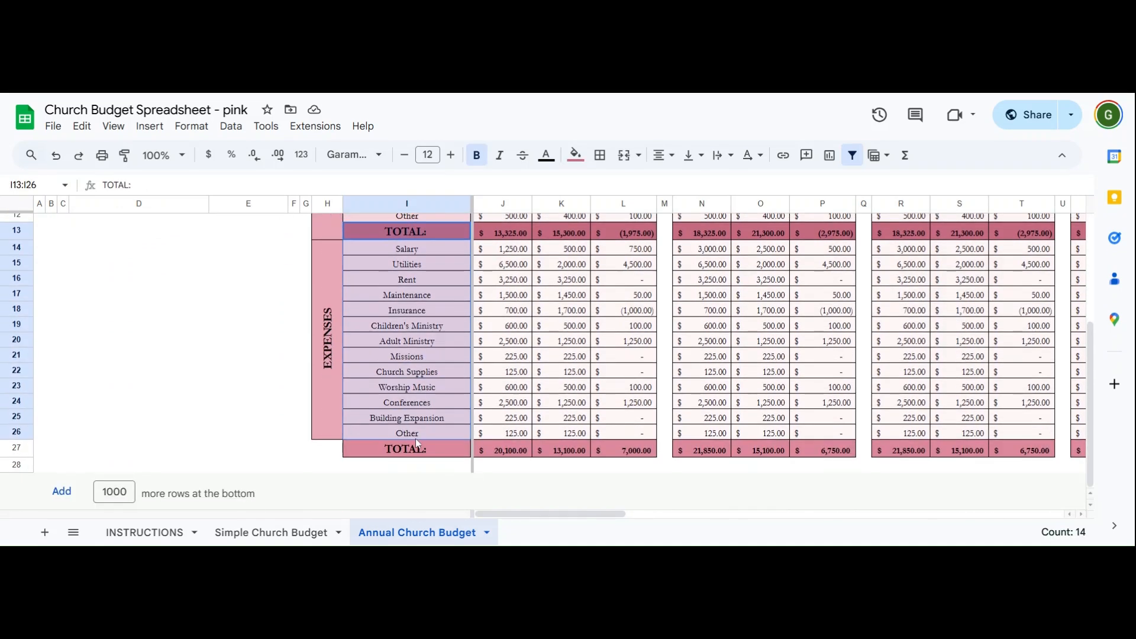
click(477, 448)
Step: Examine the monthly budget, actual and difference sections from January through August, including their income and expense rows
scroll(491, 426, up, 3)
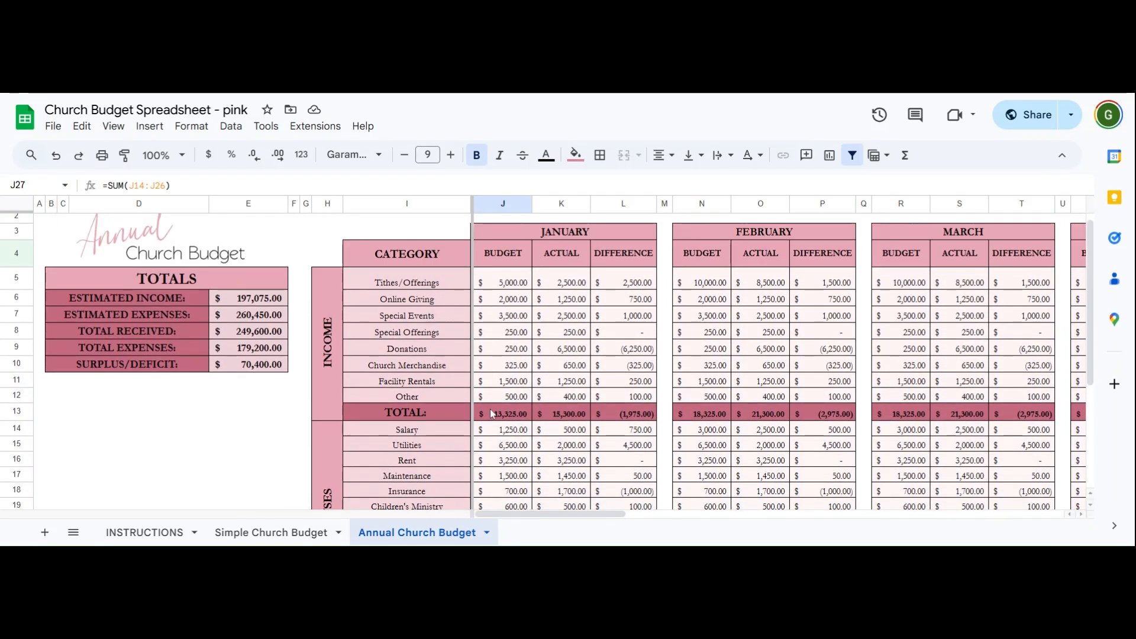
scroll(494, 413, up, 1)
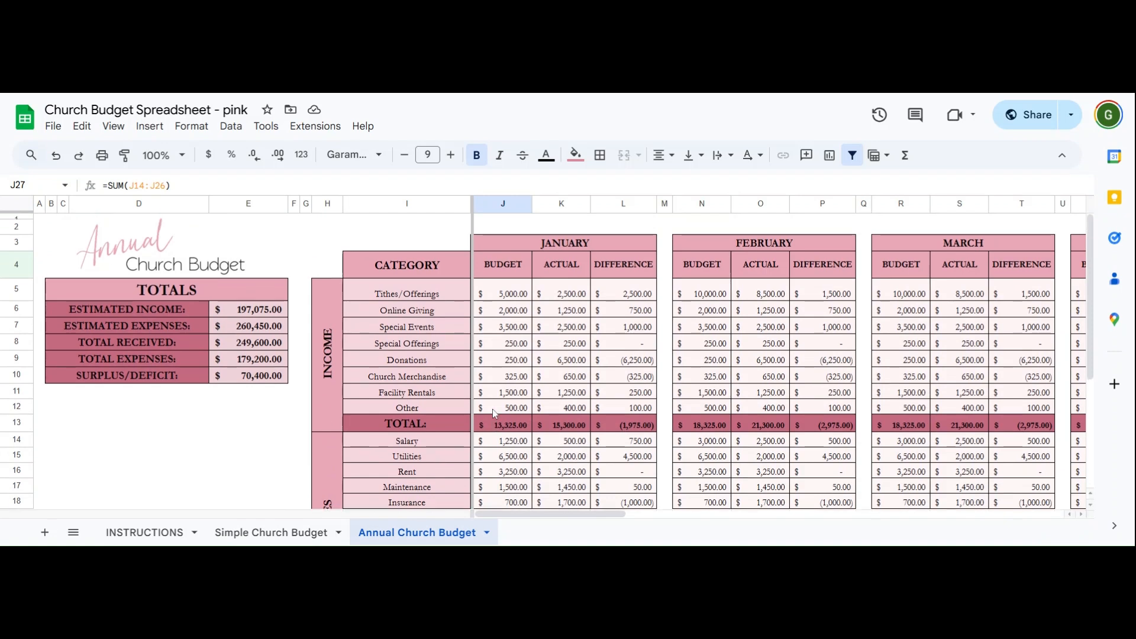
click(563, 249)
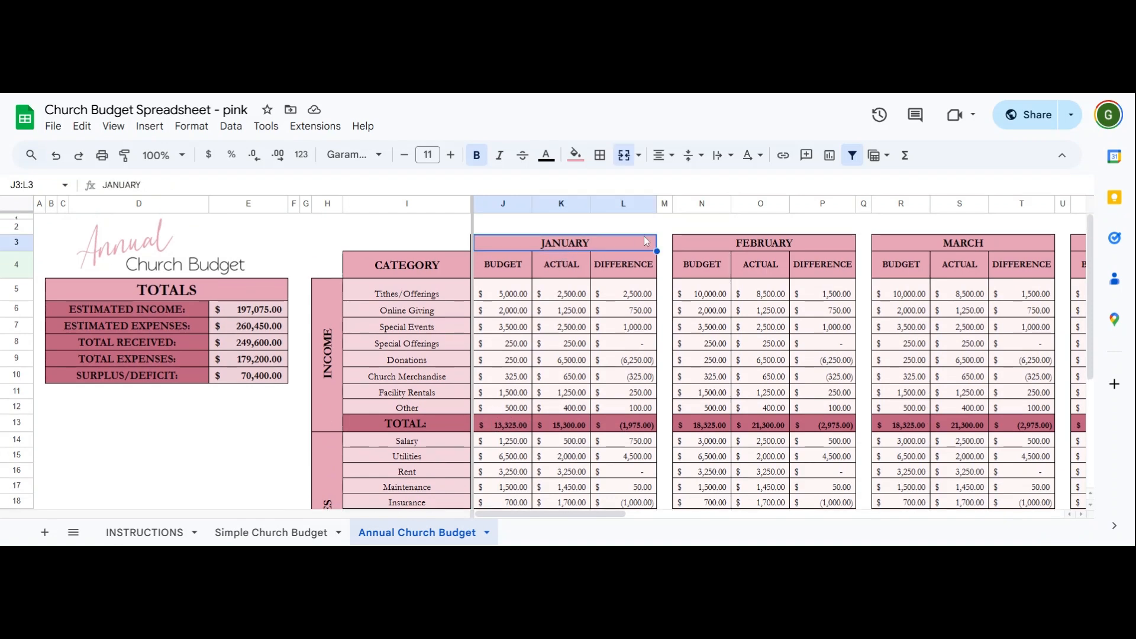
click(733, 248)
click(923, 248)
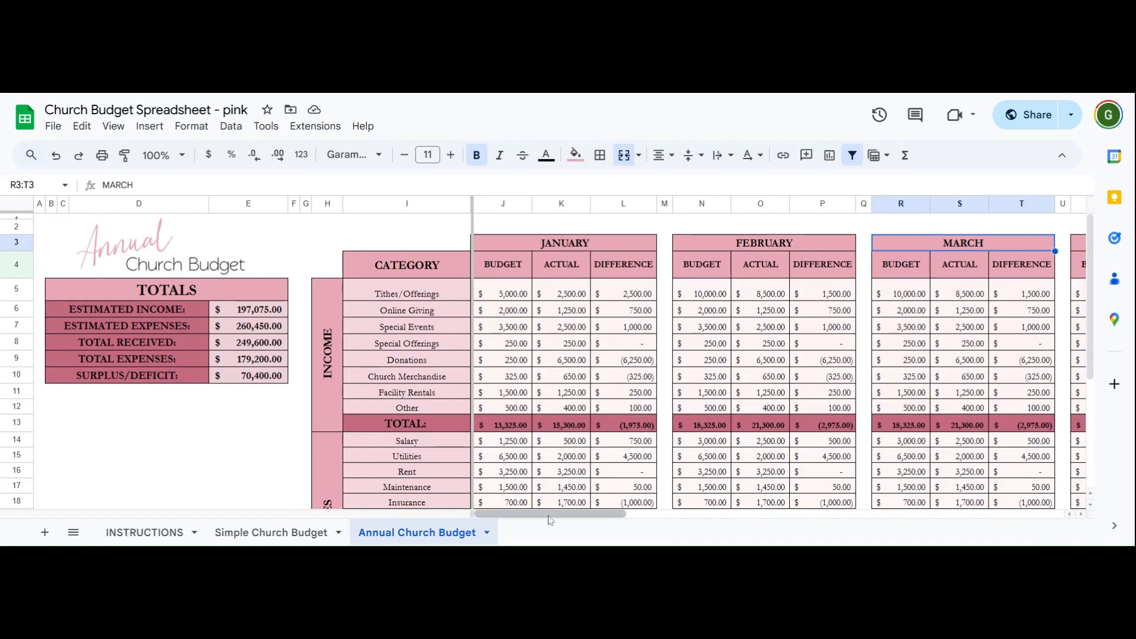
drag(550, 519, 791, 498)
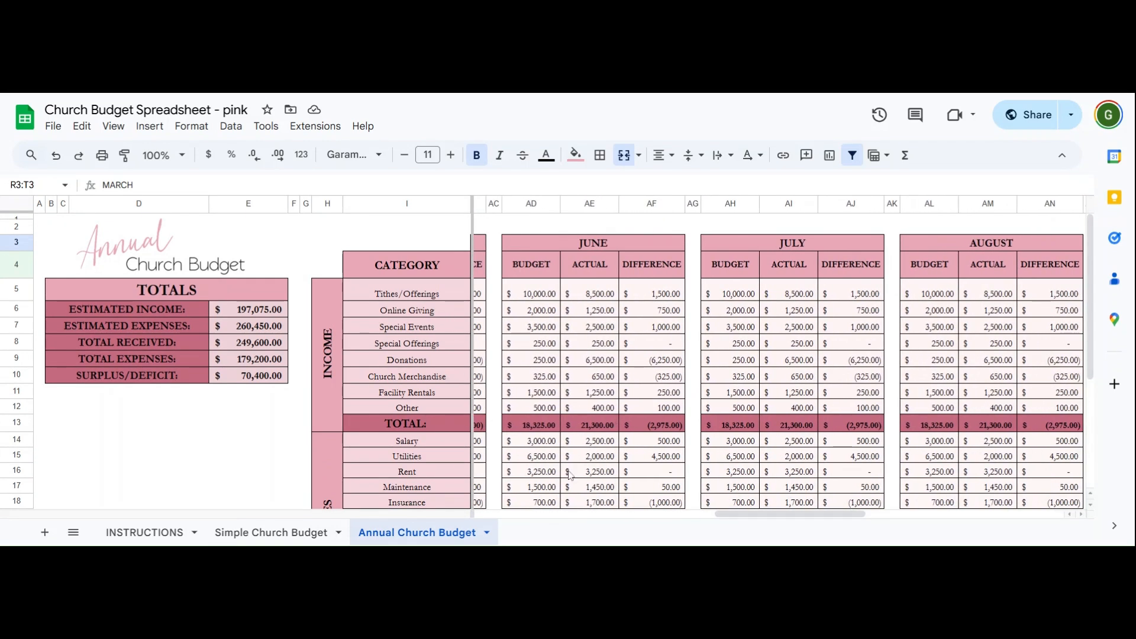
drag(738, 524, 752, 520)
scroll(494, 353, down, 1)
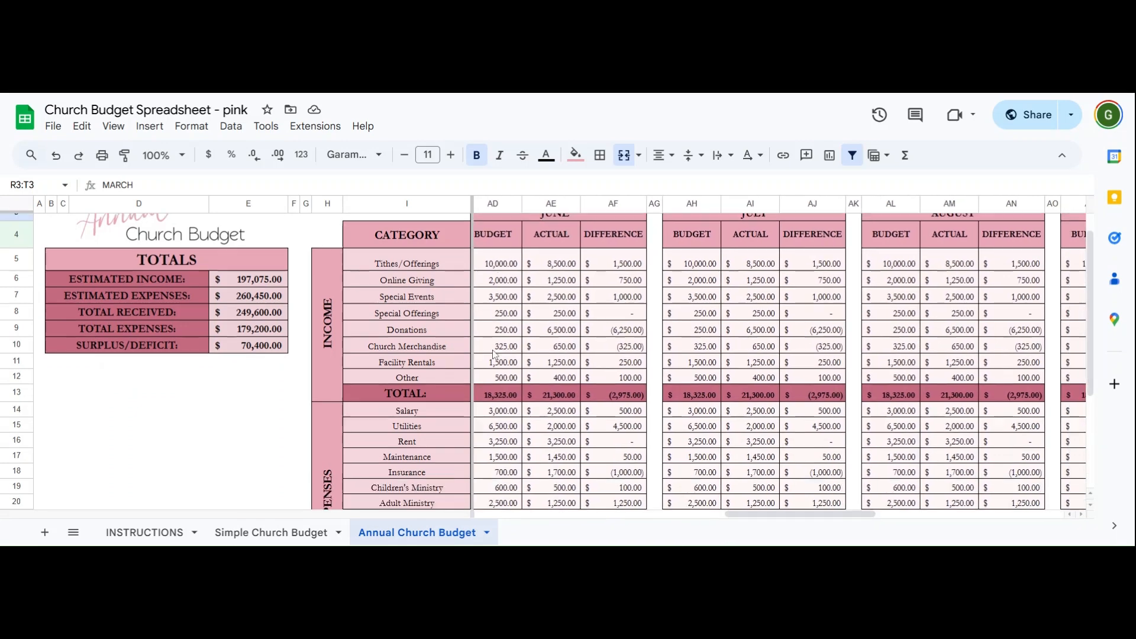
scroll(494, 354, down, 1)
scroll(494, 354, up, 2)
scroll(406, 474, down, 3)
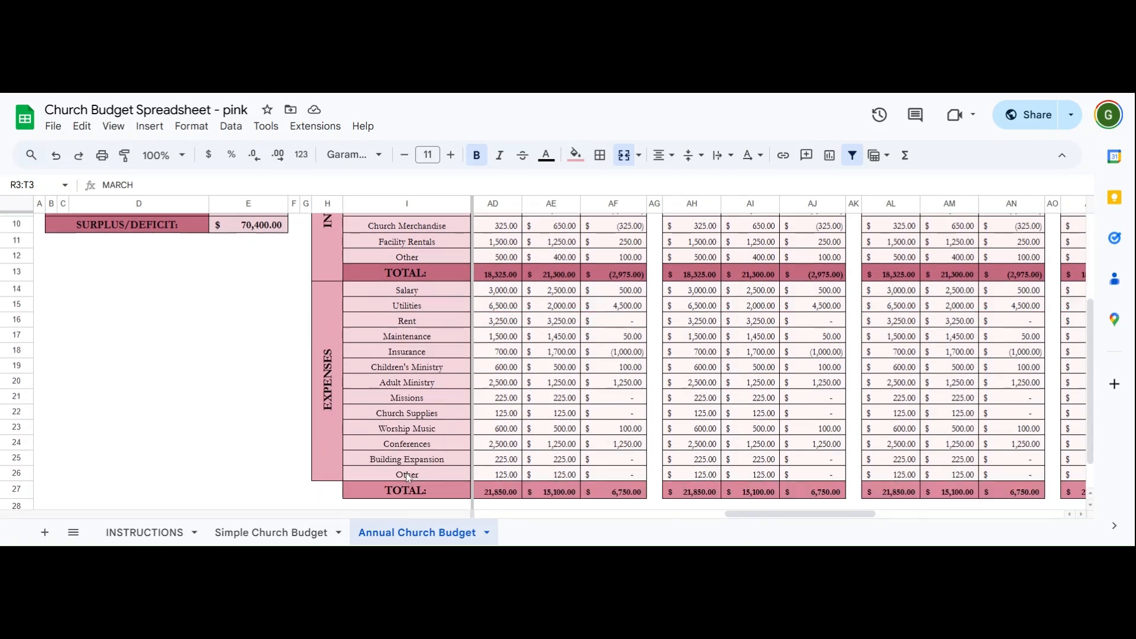
scroll(734, 396, up, 2)
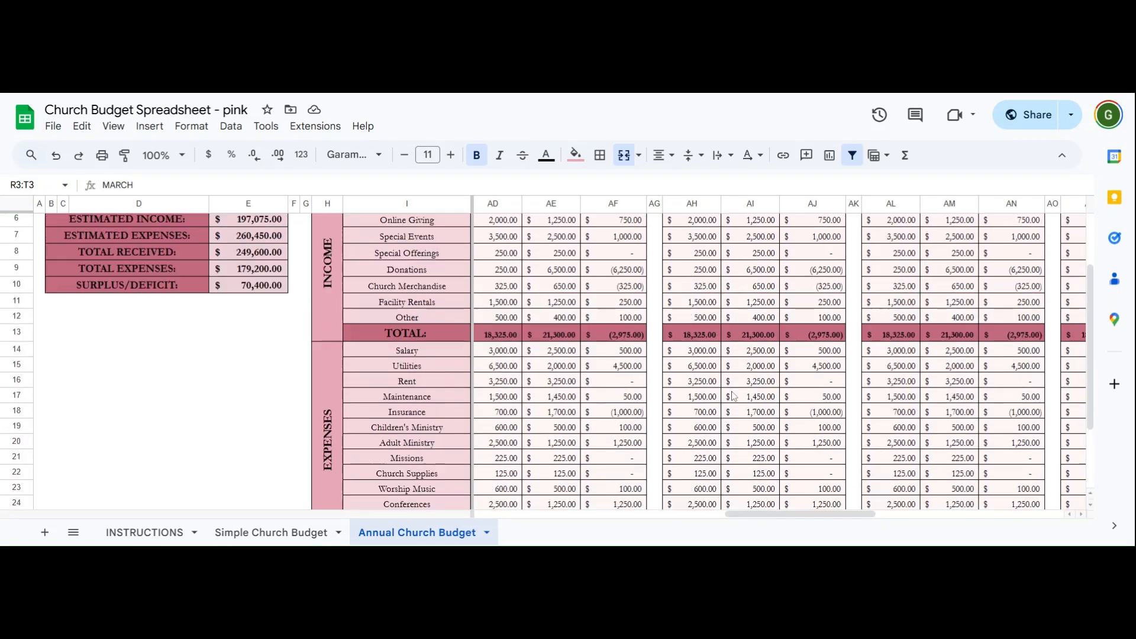
scroll(734, 397, up, 2)
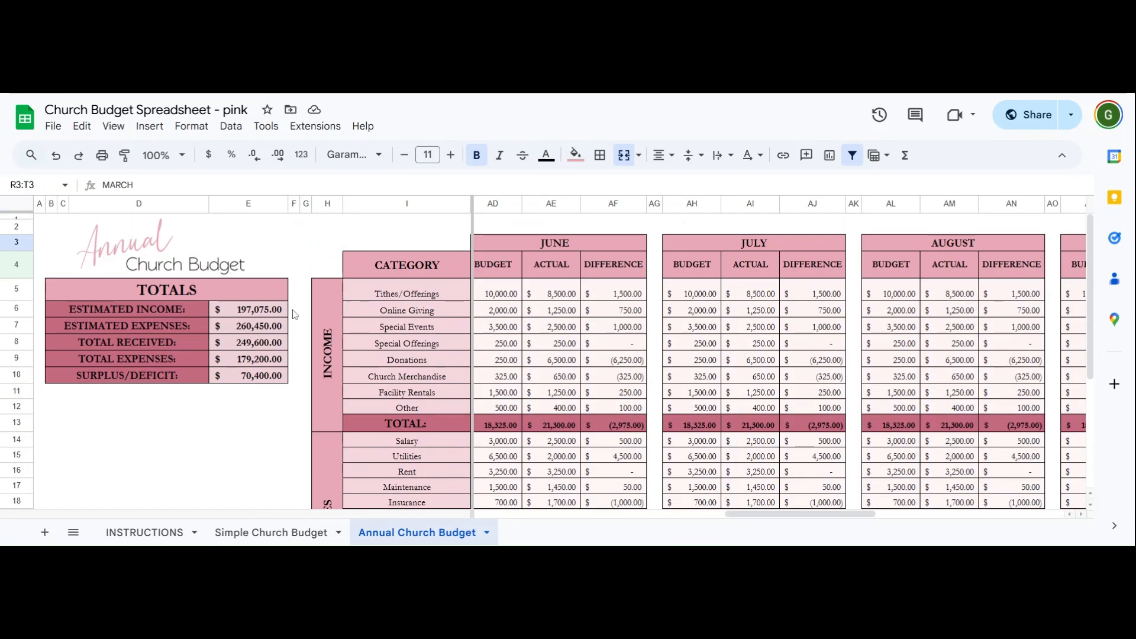
Step: Examine the formulas of all five rows in the annual Totals table, from Estimated Income to Surplus/Deficit, and return to the January section
click(258, 313)
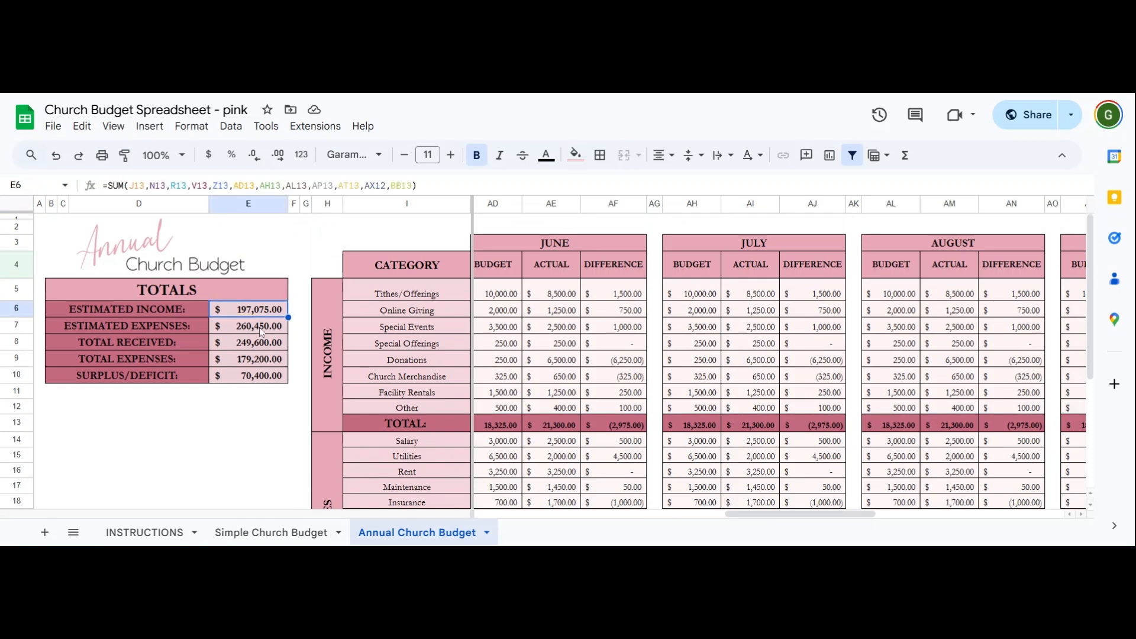
click(259, 327)
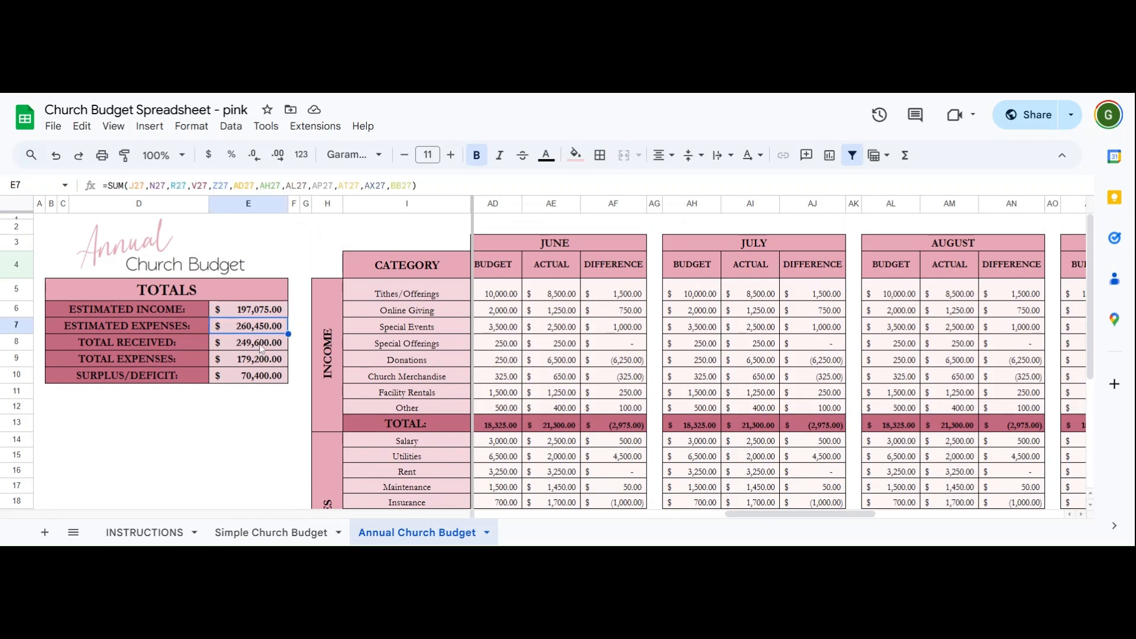
click(259, 343)
click(259, 357)
click(263, 377)
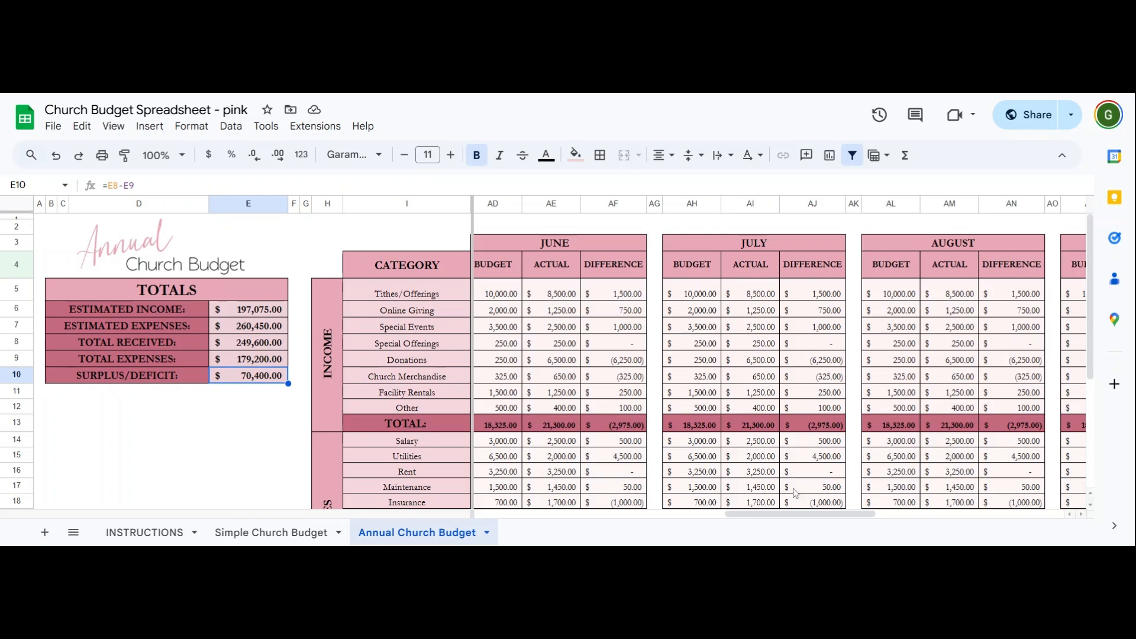
drag(794, 514, 459, 434)
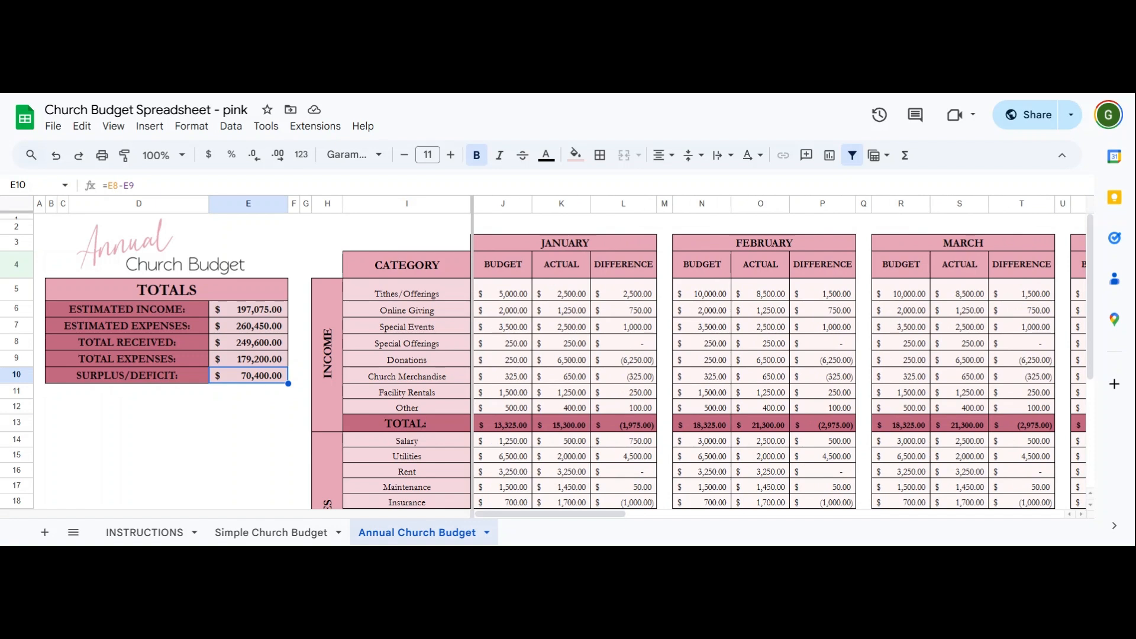
click(271, 427)
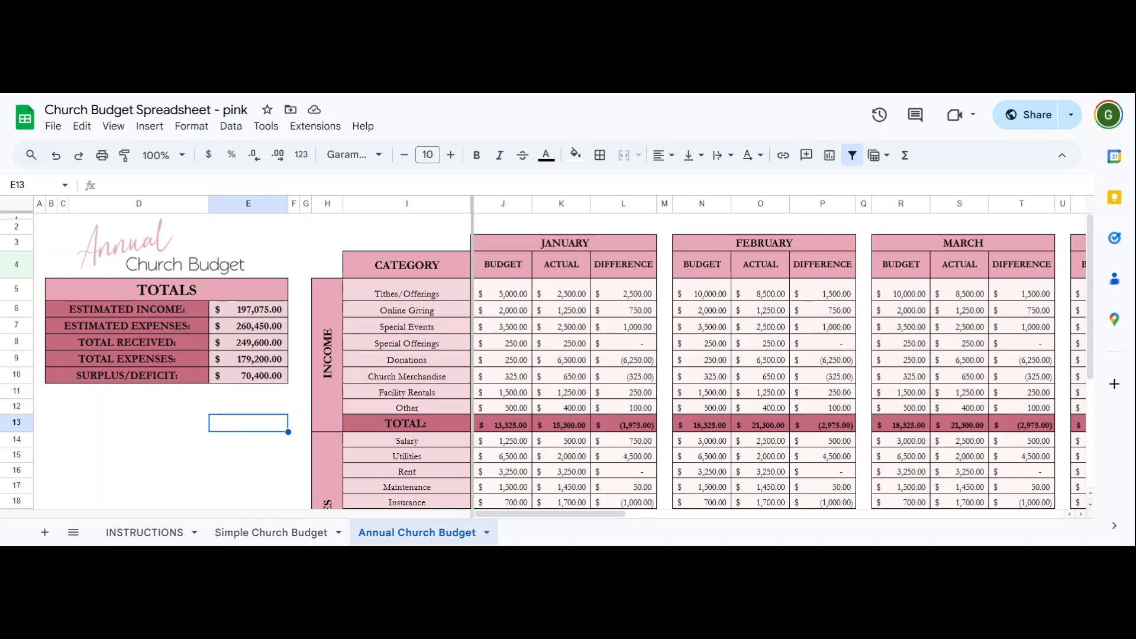
Step: Return to the Simple Church Budget sheet and view its income section and Totals table
click(236, 532)
scroll(332, 421, up, 5)
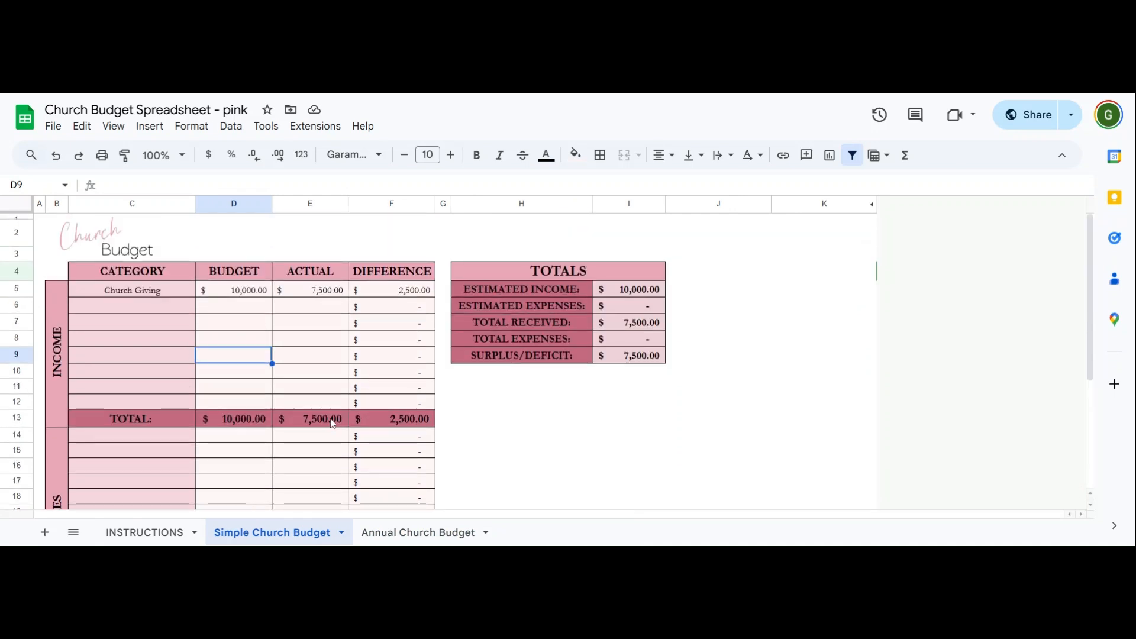
click(500, 467)
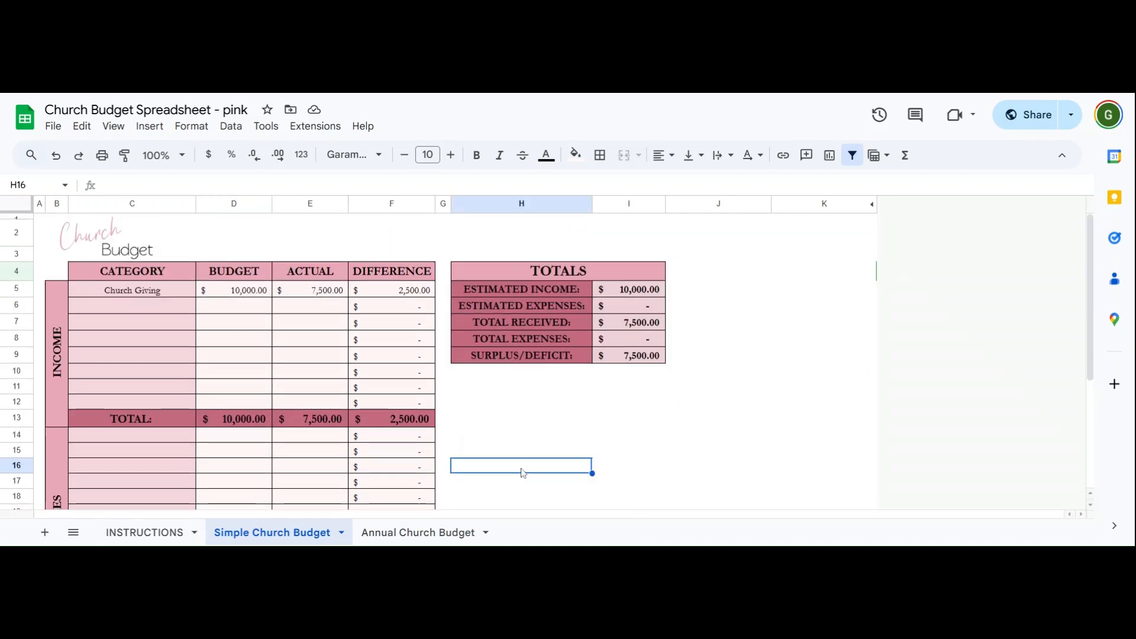